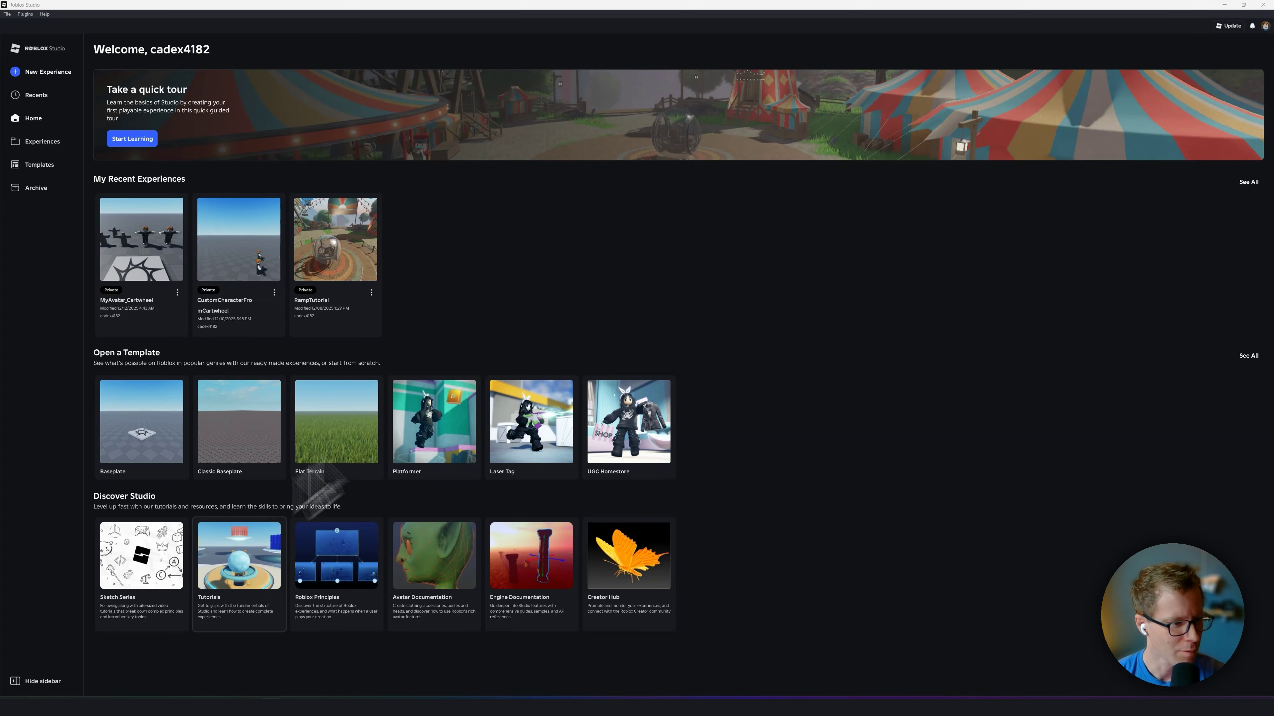
- Create a new experience from the Baseplate template and generate an R6 rig of My Avatar in it
left_click(135, 437)
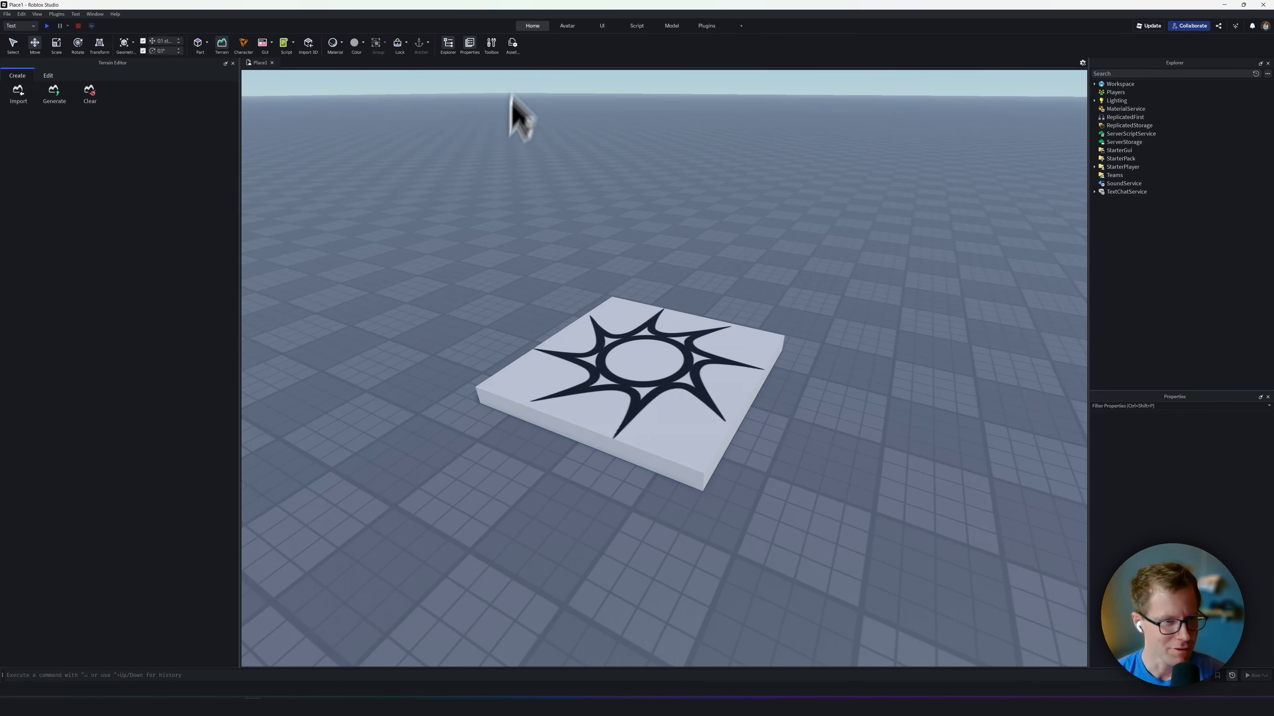
left_click(568, 28)
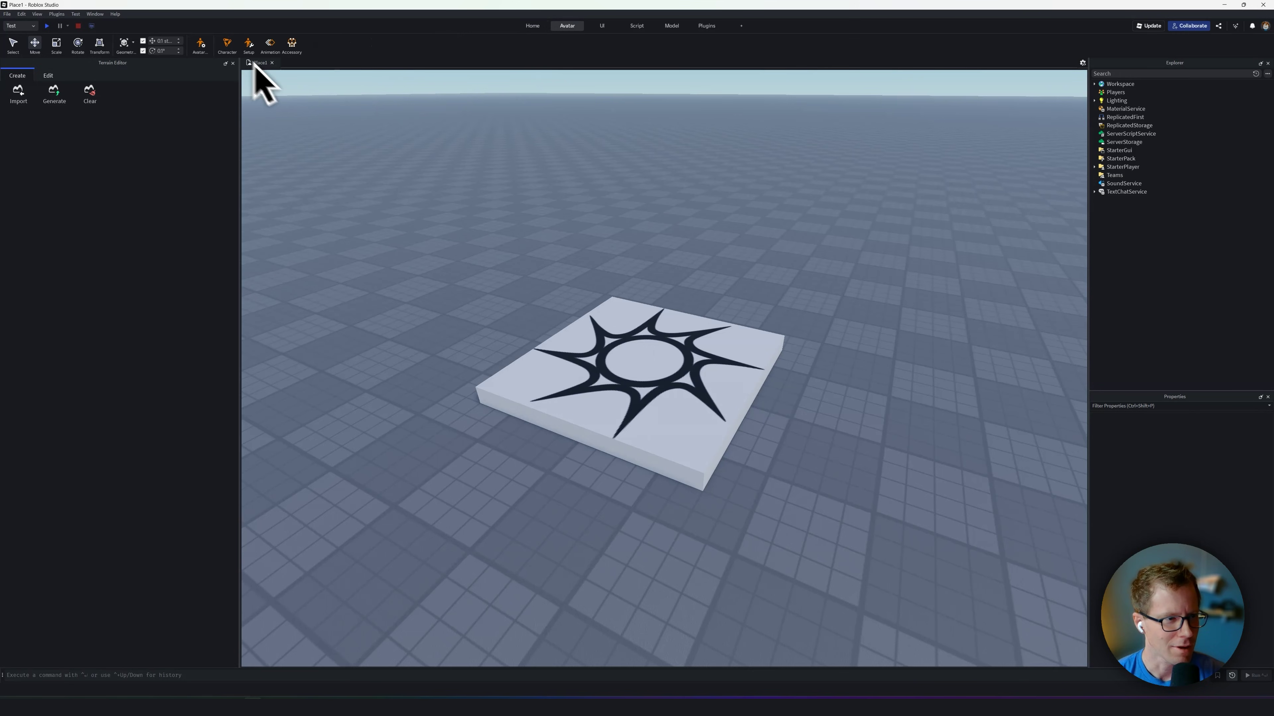
left_click(228, 48)
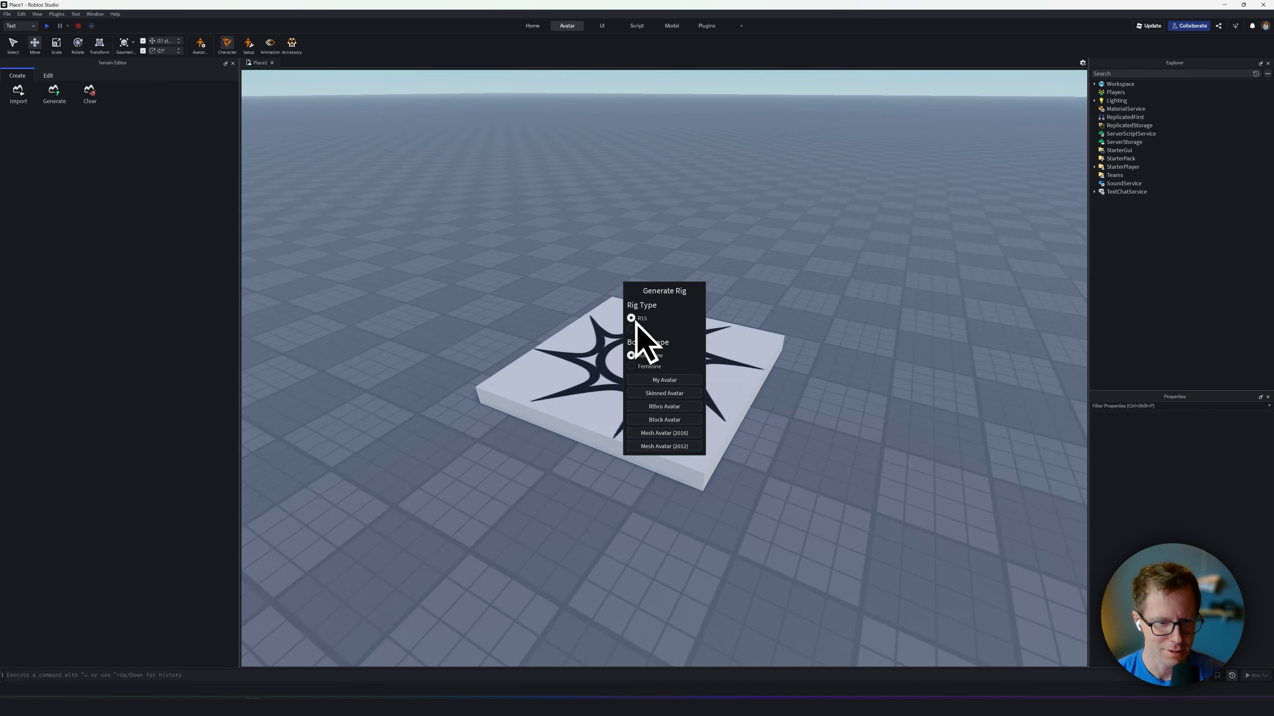
left_click(634, 329)
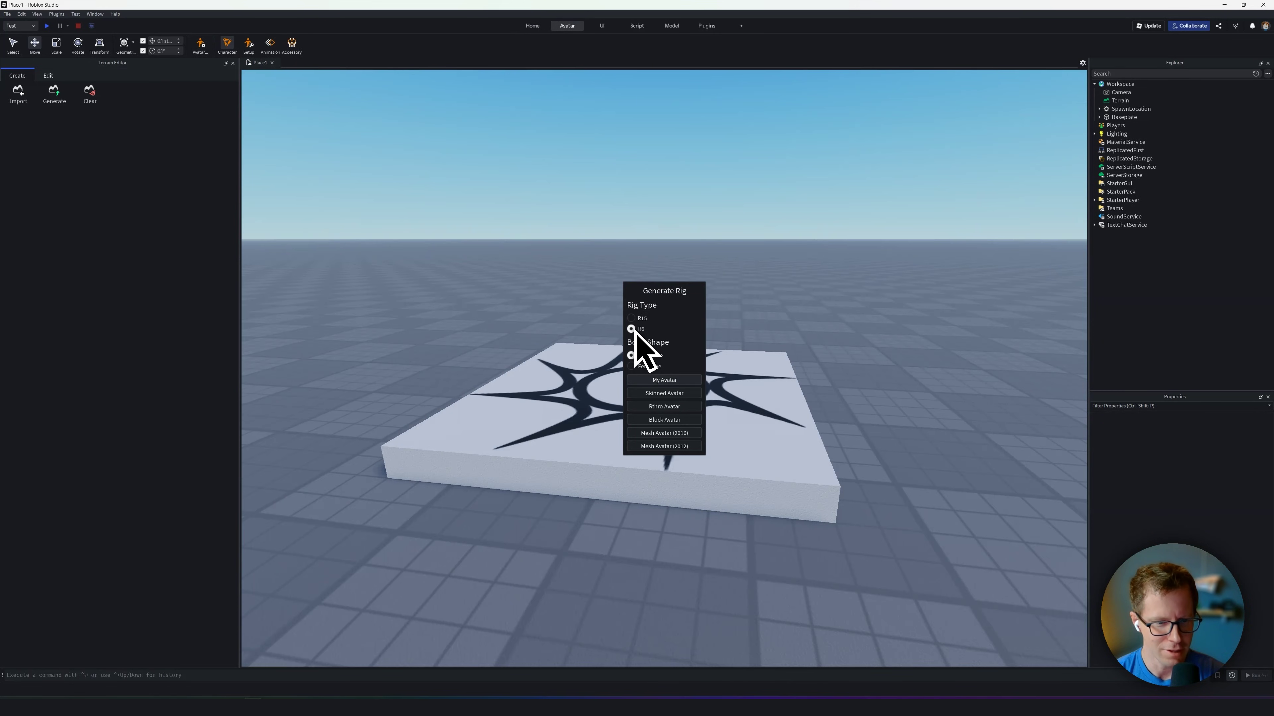
left_click(664, 381)
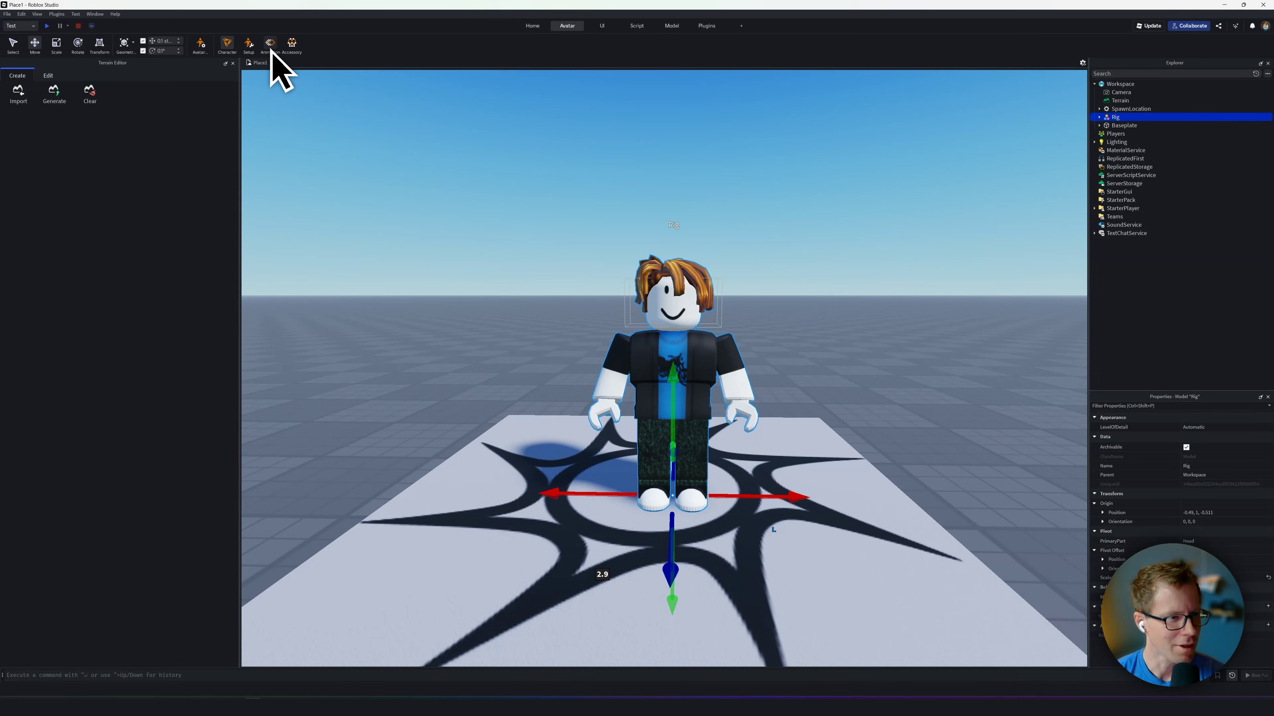
- Open the Animation Editor and load the avatar rig into it for posing
left_click(268, 48)
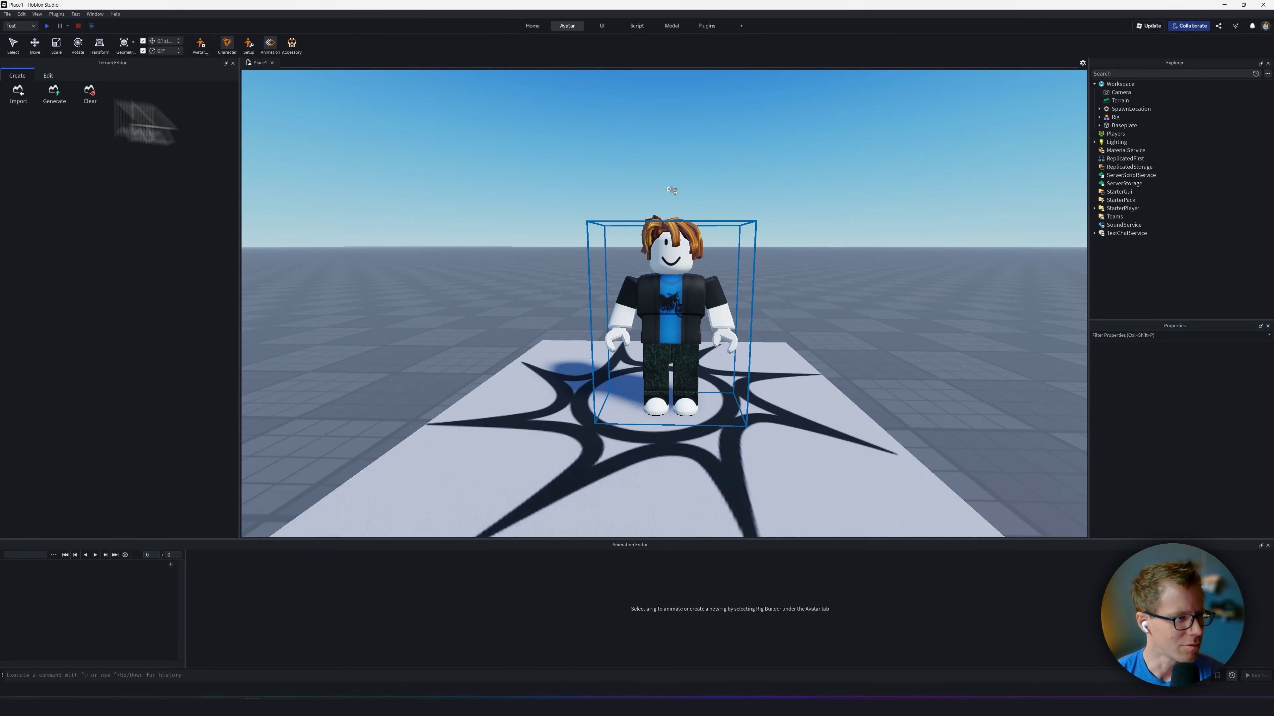
left_click(617, 346)
scroll(790, 369, "up", 4)
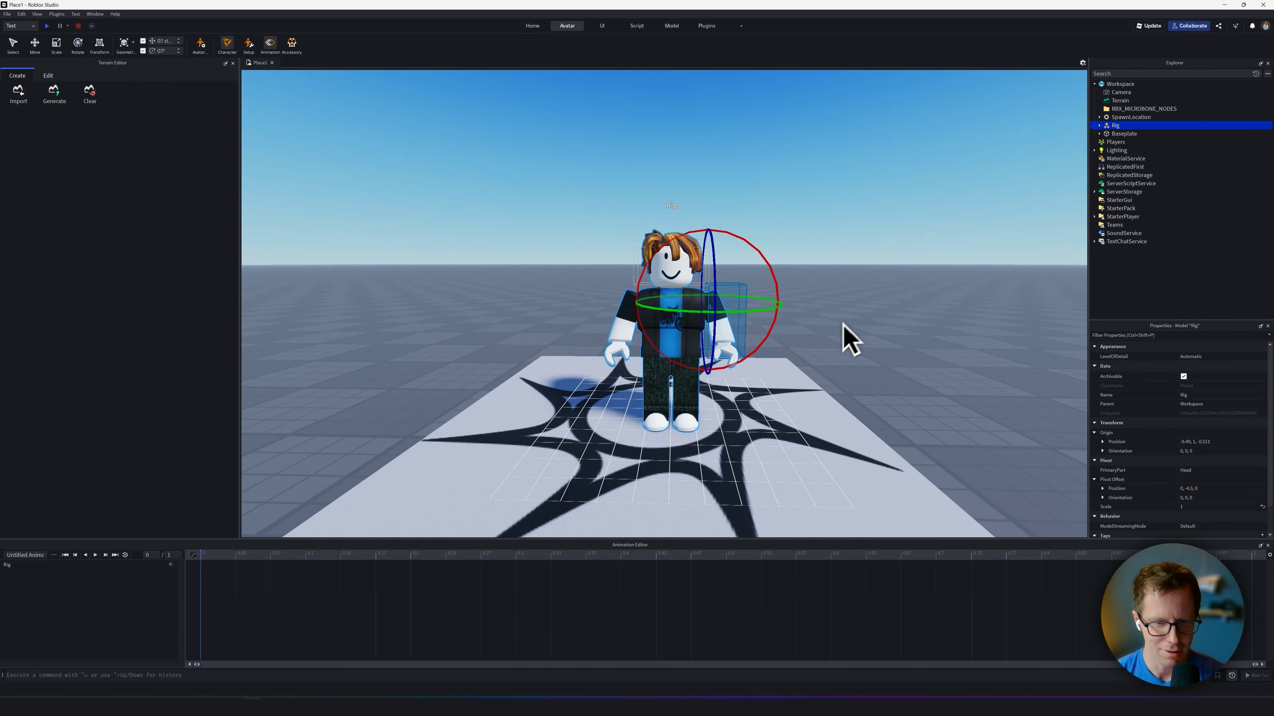
scroll(827, 311, "down", 2)
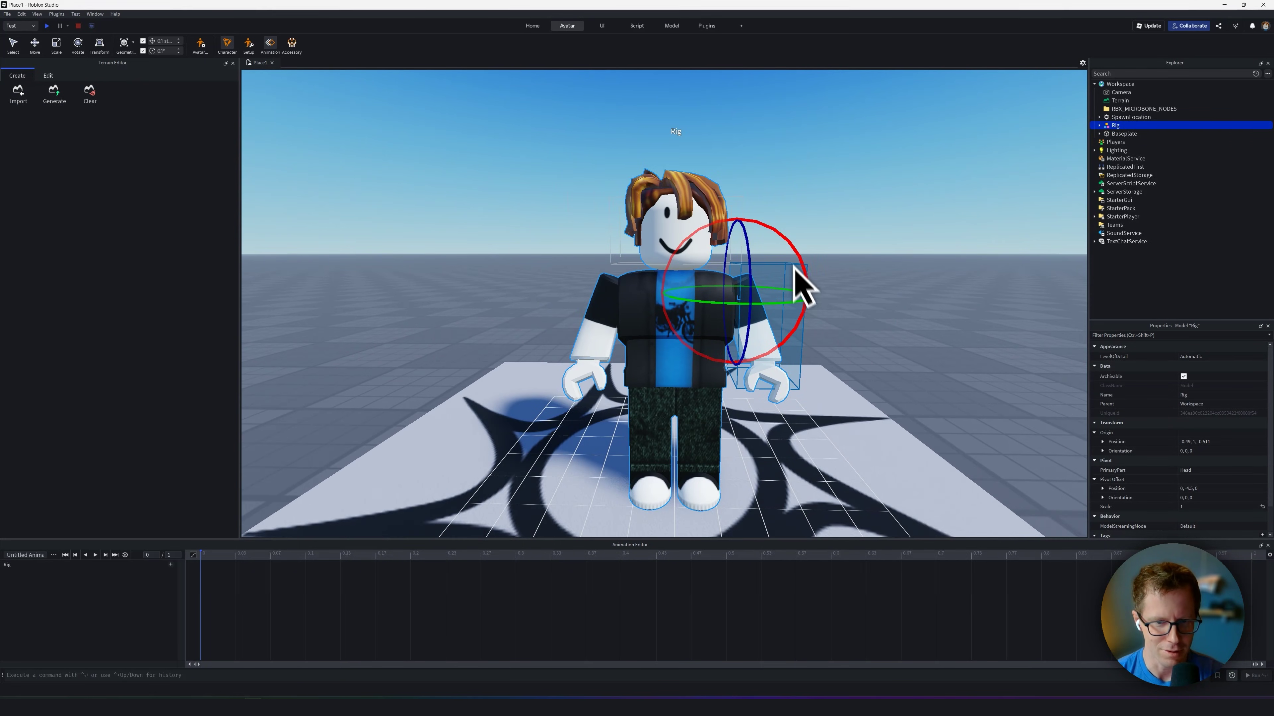
- Rotate the rig's left and right arms outward into a T-pose
left_click_drag(797, 280, 800, 274)
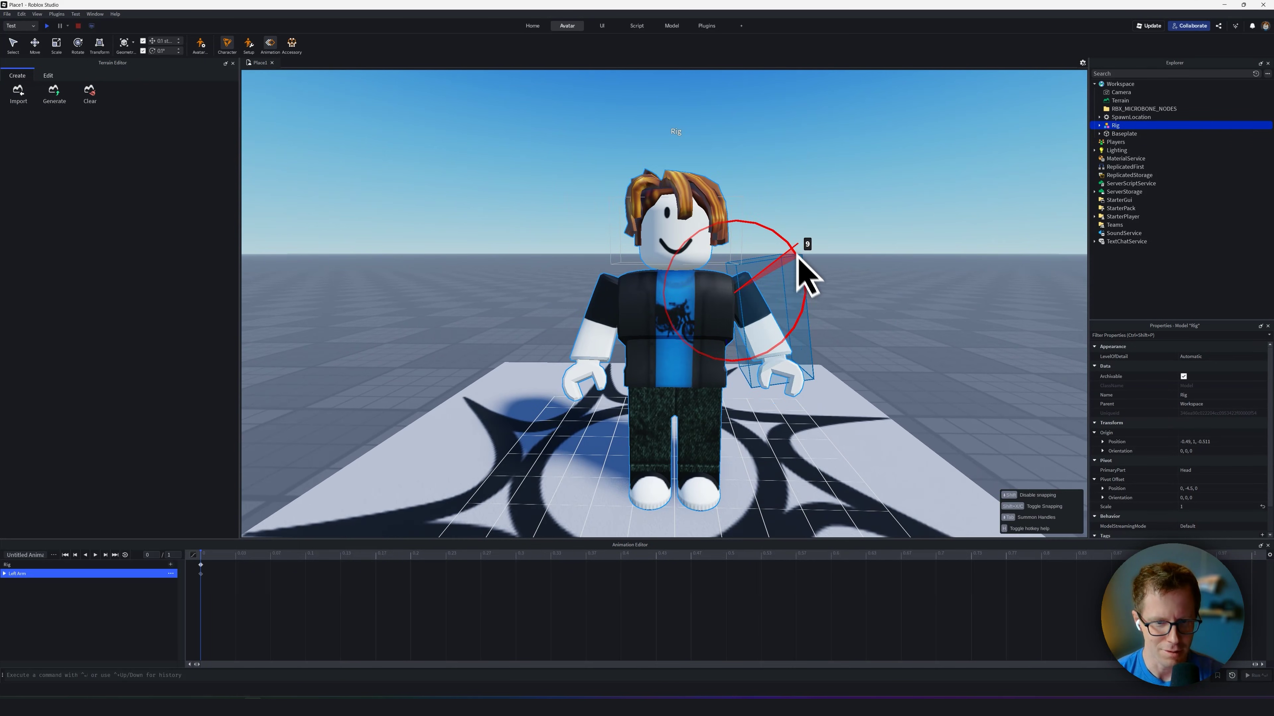
left_click(605, 296)
left_click_drag(654, 241, 697, 301)
left_click(767, 304)
left_click_drag(773, 261, 794, 255)
key("ctrl+z")
key("ctrl+2")
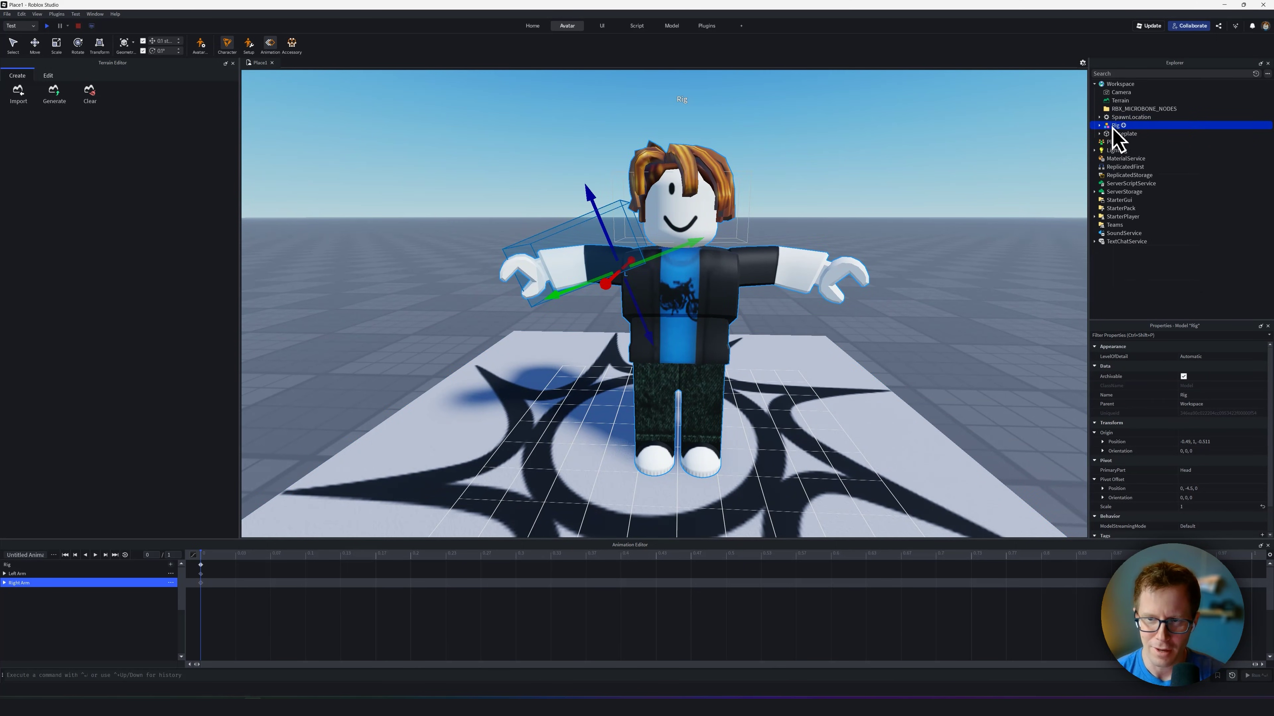
- Rename the rig model to MyAvatar_Cartwheel
key("F2")
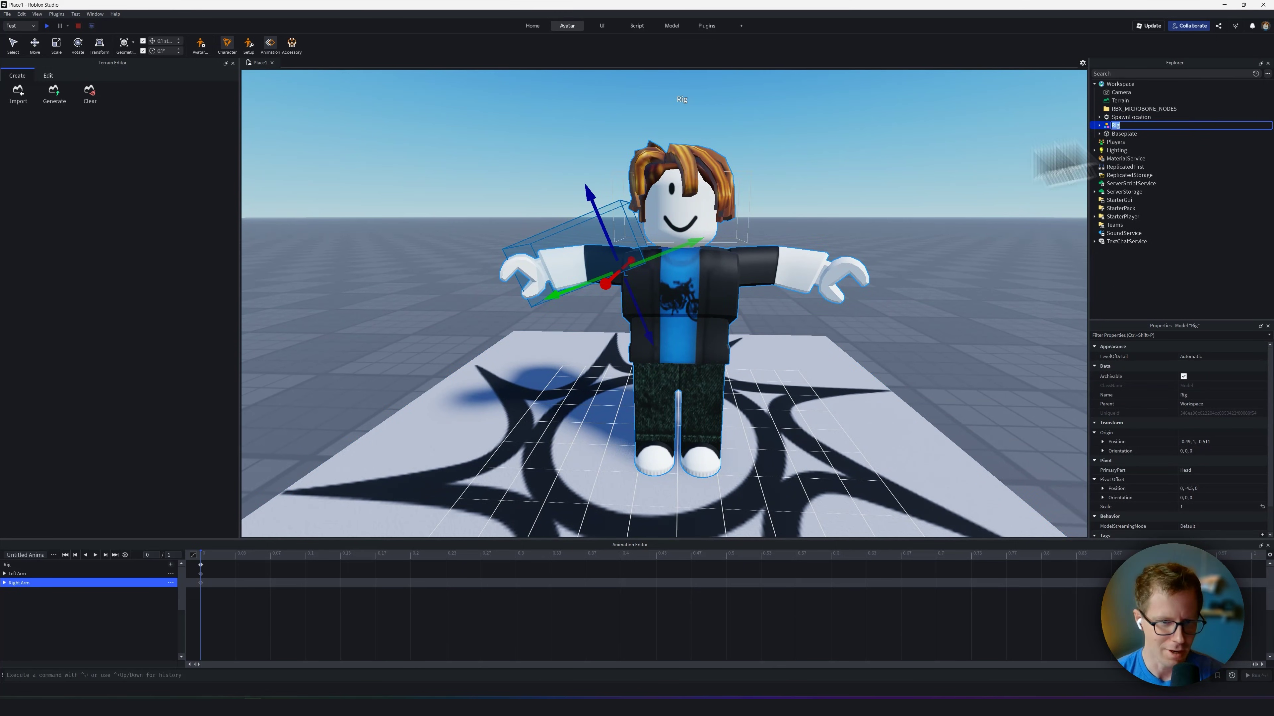
type("MyAvatar_Cartwheel")
key("Return")
- Export the selected rig as an OBJ file named MyAvatar_FromRS in the Tutorial folder
right_click(1133, 127)
mouse_move(1153, 272)
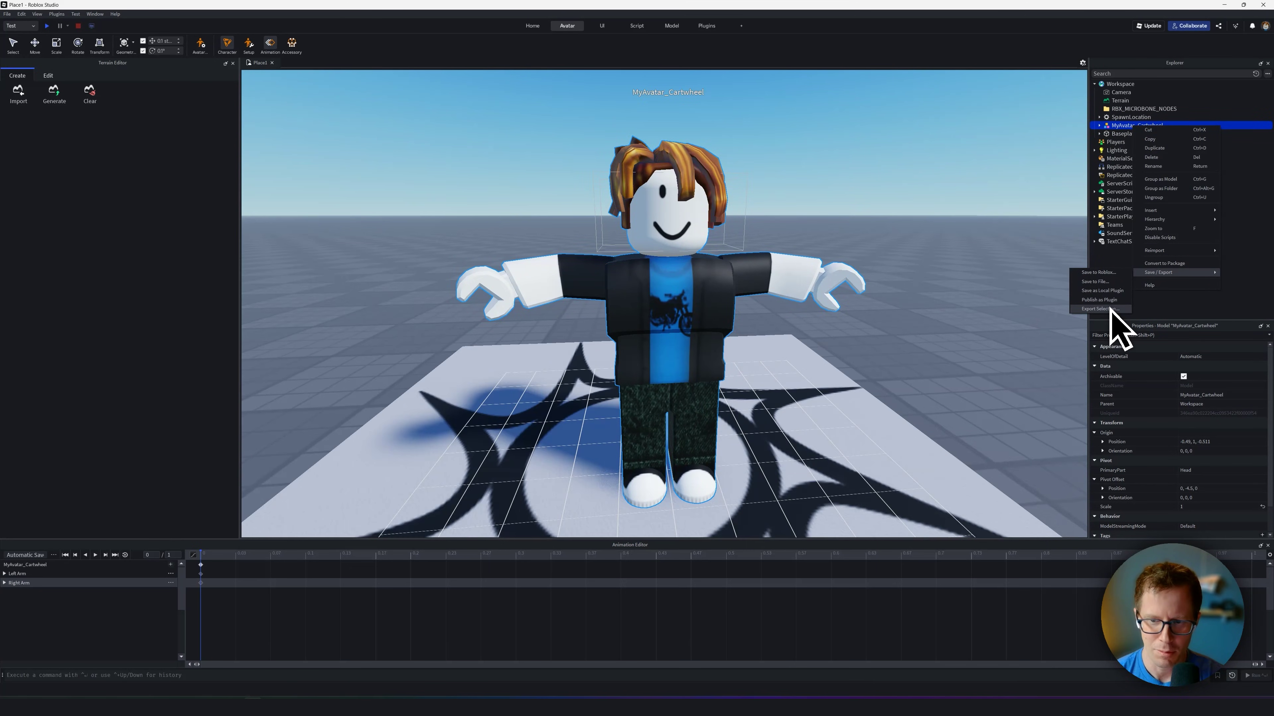
left_click(1098, 310)
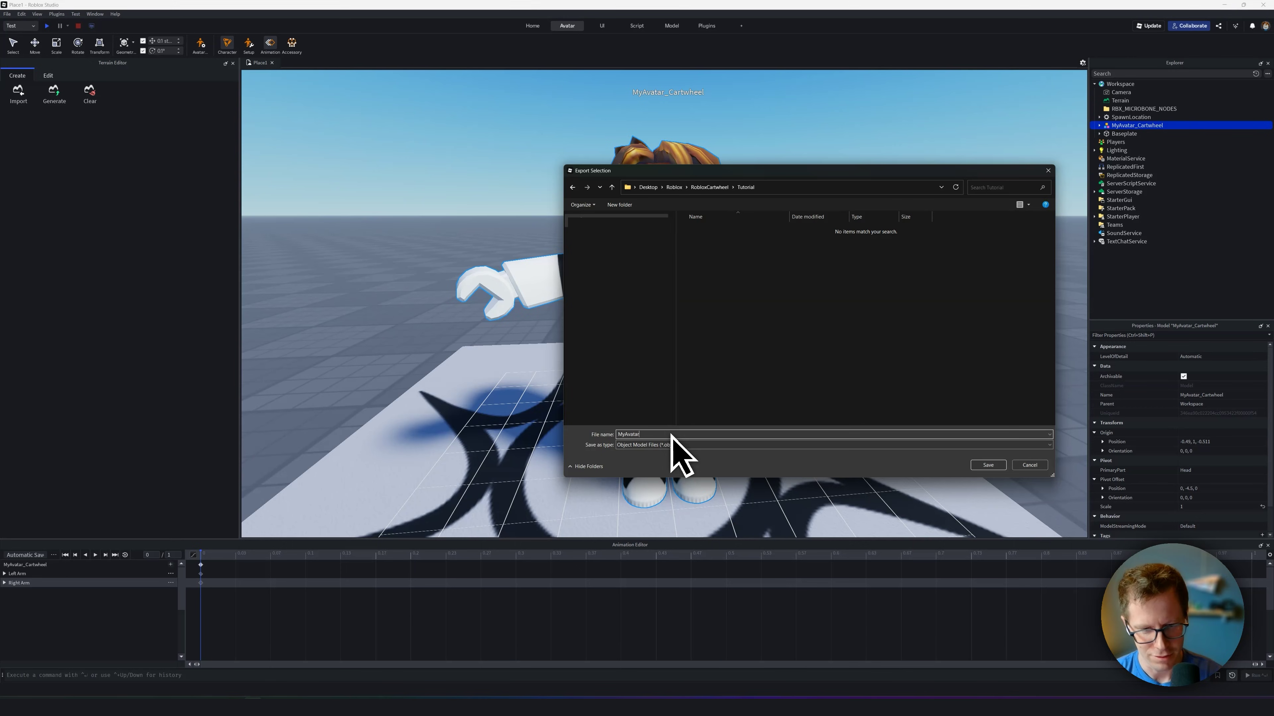
type("MyAvatar_FromRS")
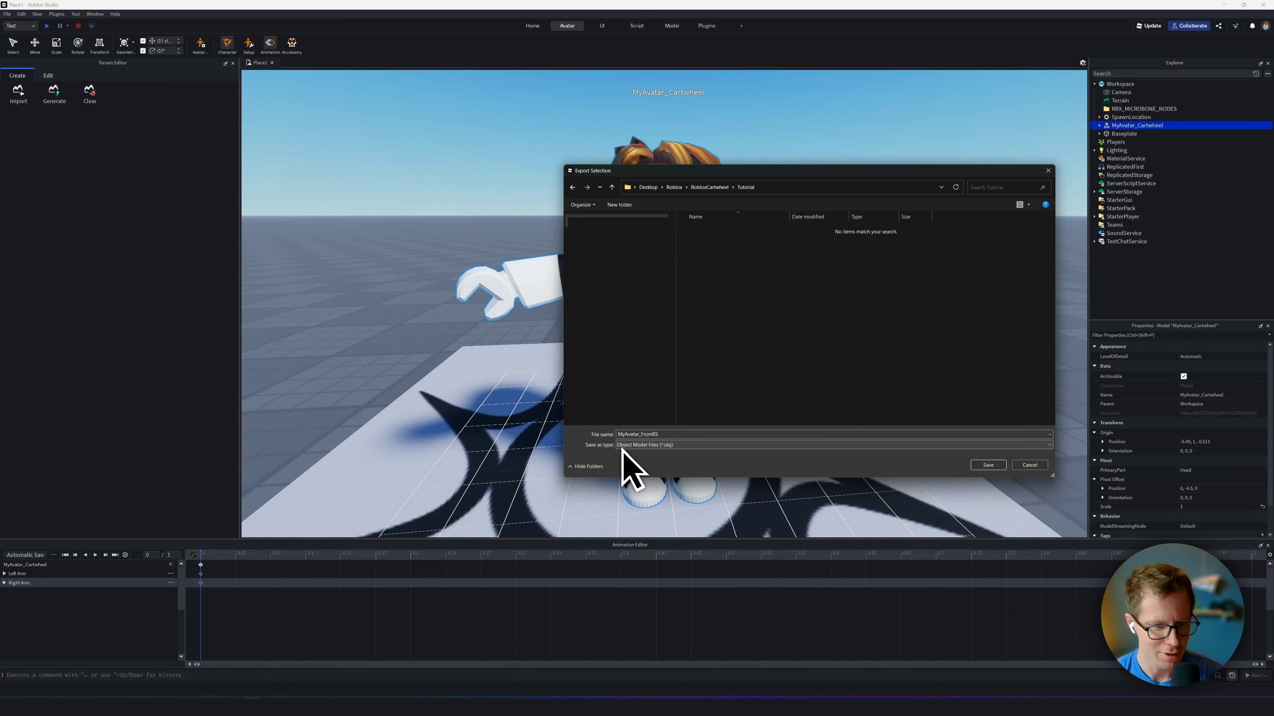
left_click(986, 466)
- Launch Blender and delete the default camera, cube and light from the scene
key("super")
type("blender")
key("Return")
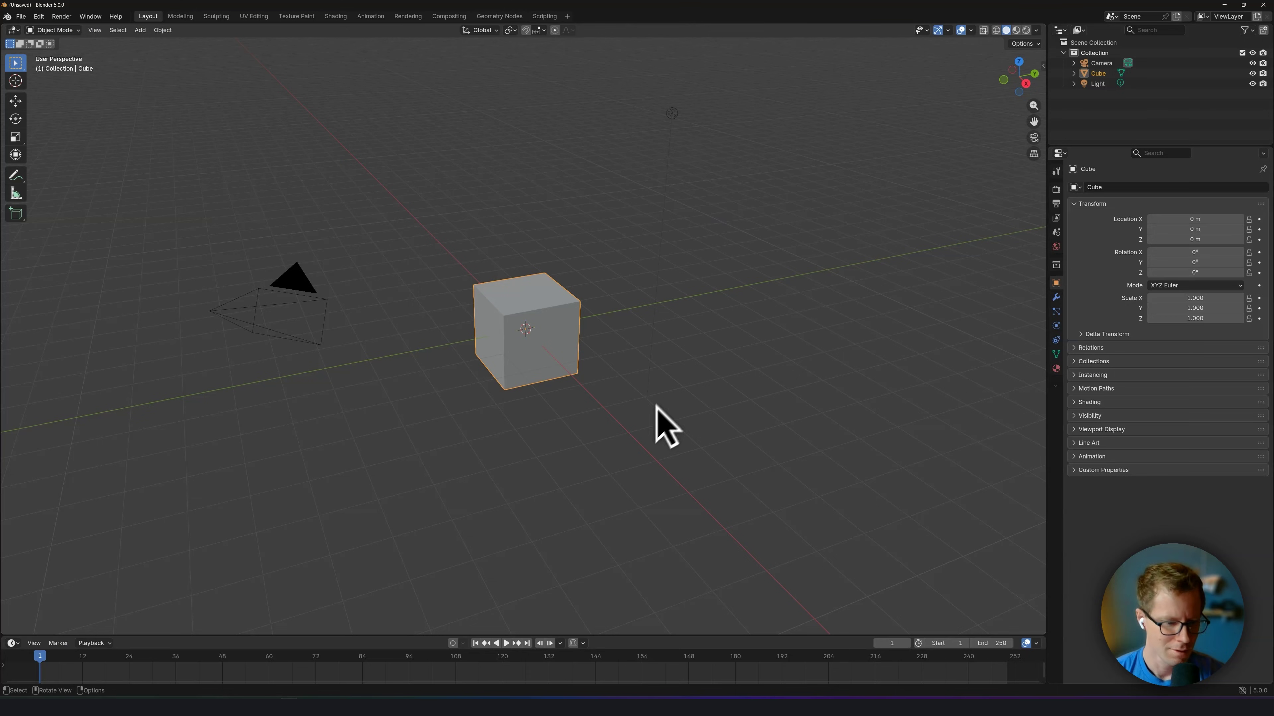
right_click(651, 396)
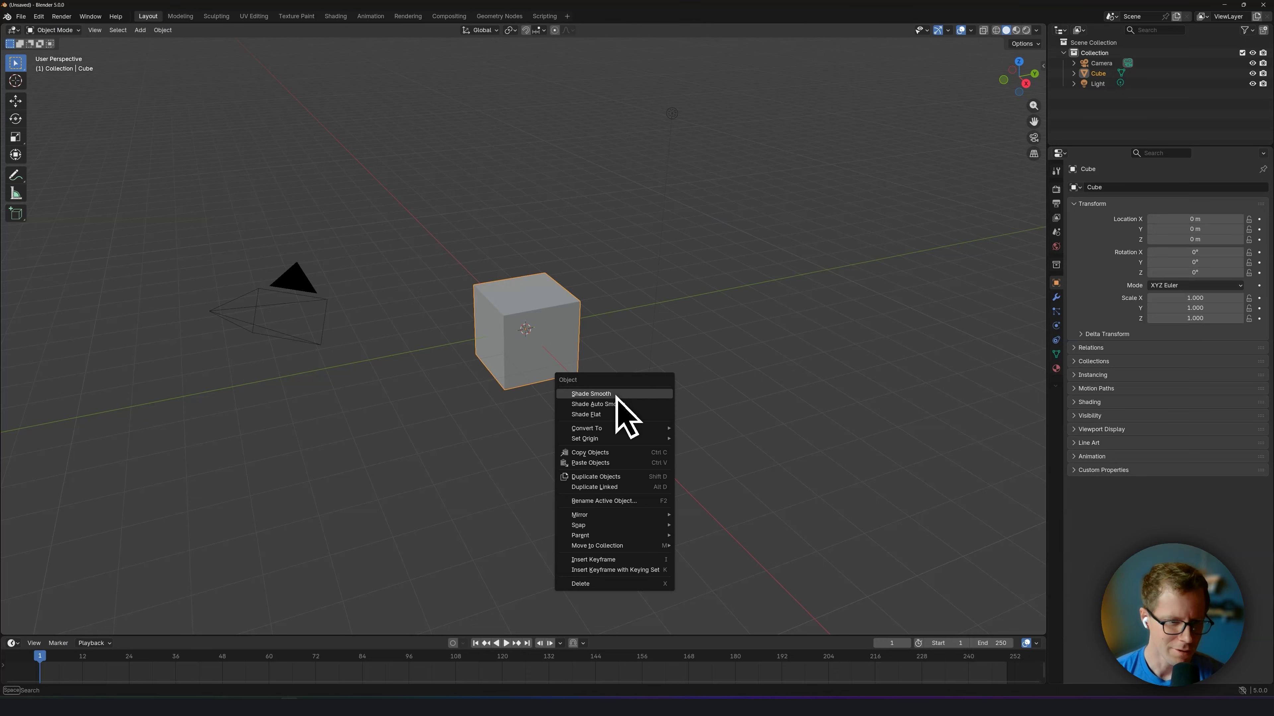
left_click(1098, 84)
left_click(1102, 63, "shift")
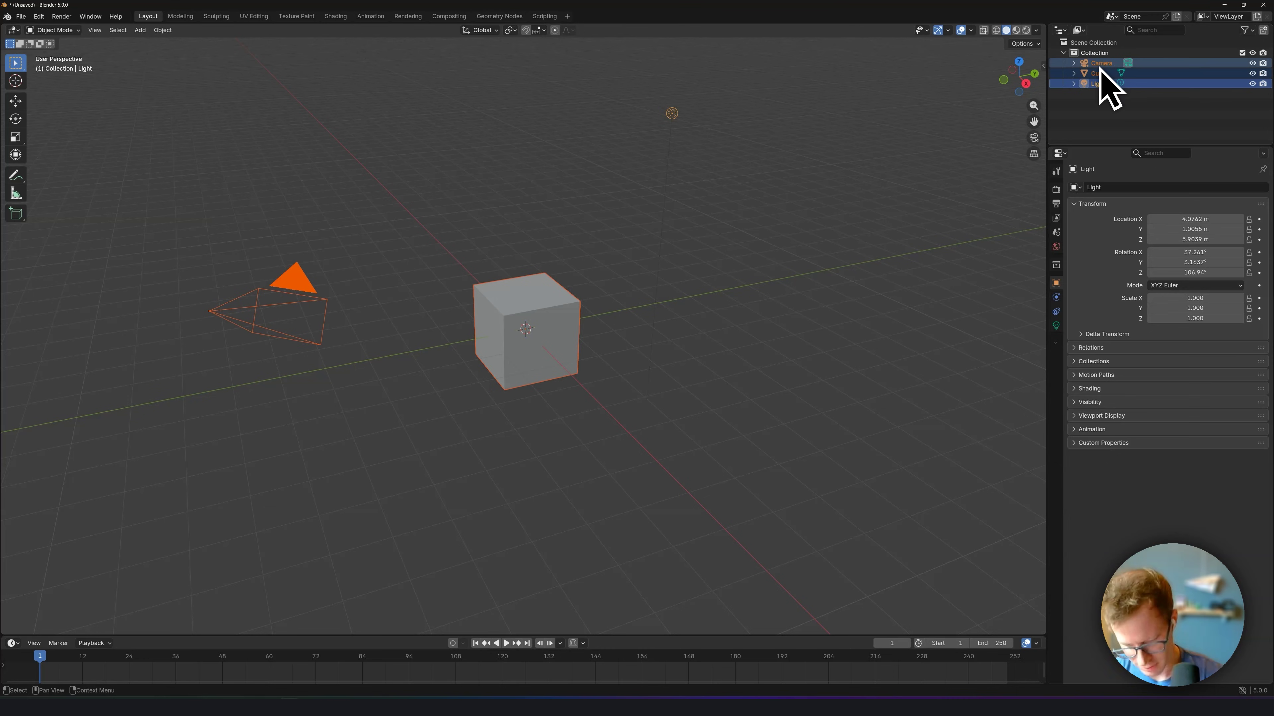
key("Delete")
- Import MyAvatar_FromRS.obj from the RobloxCartwheel Tutorial folder as a Wavefront OBJ
left_click(21, 16)
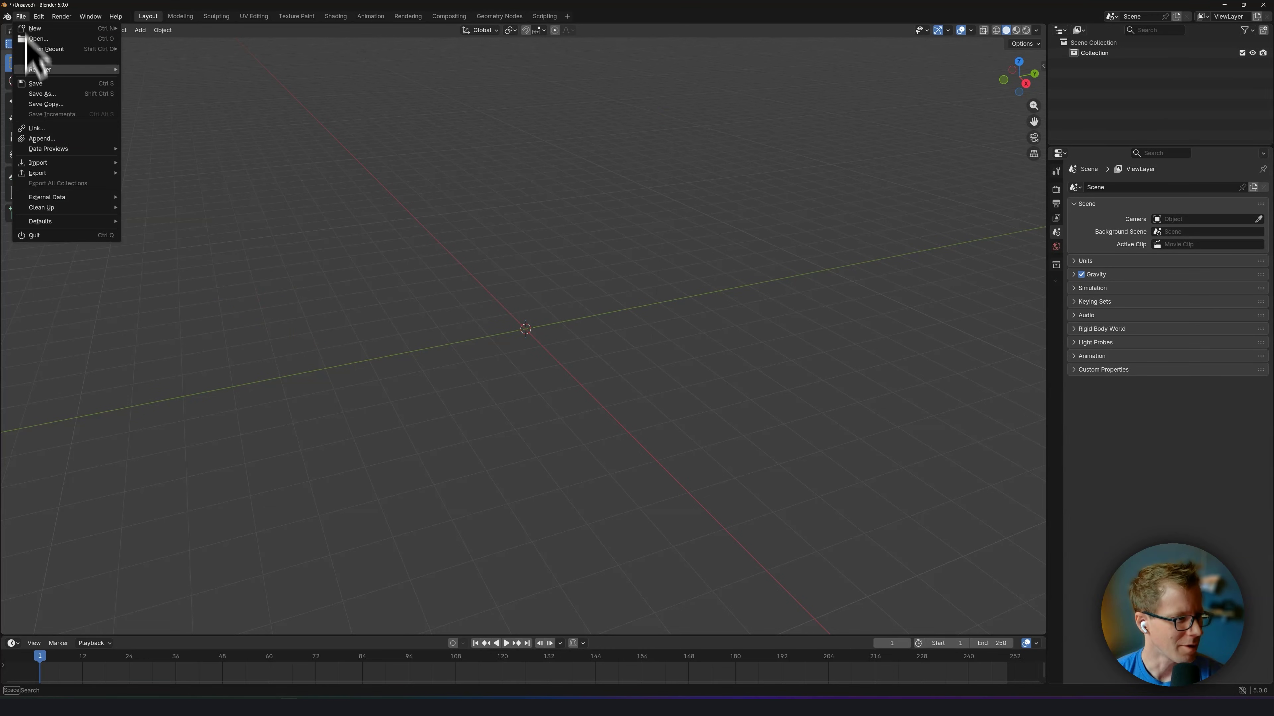
mouse_move(101, 163)
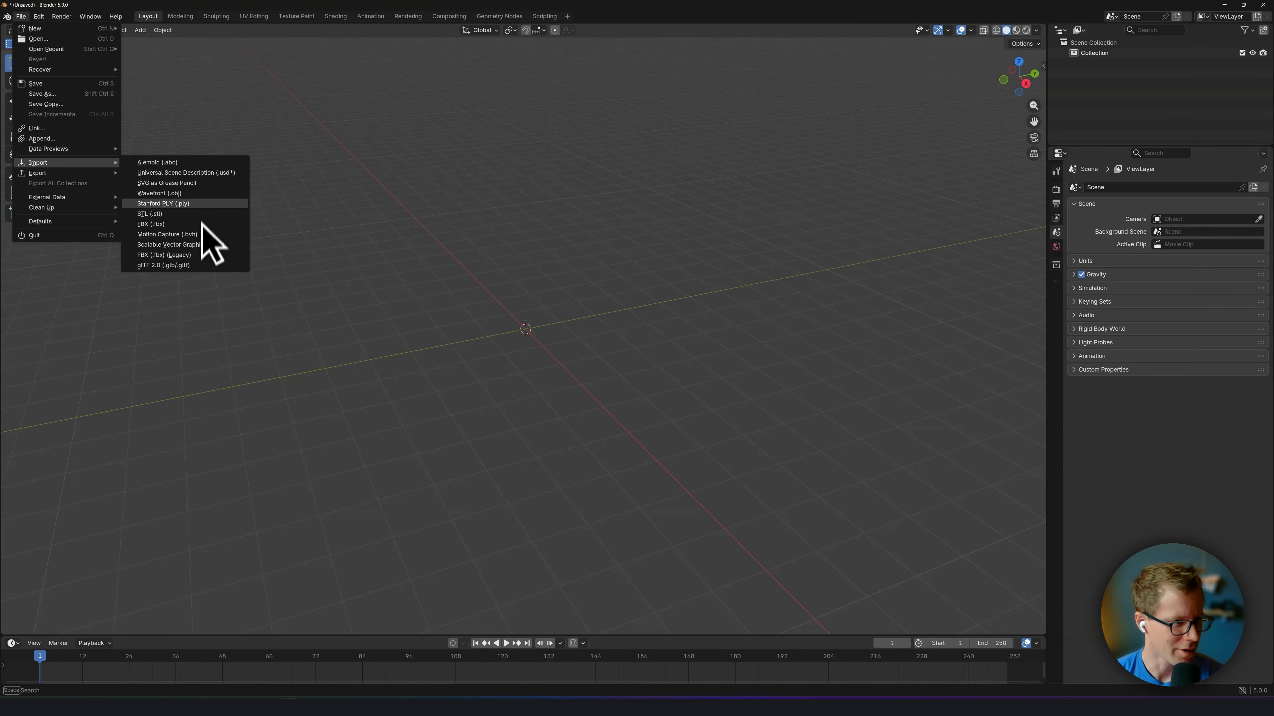
left_click(156, 193)
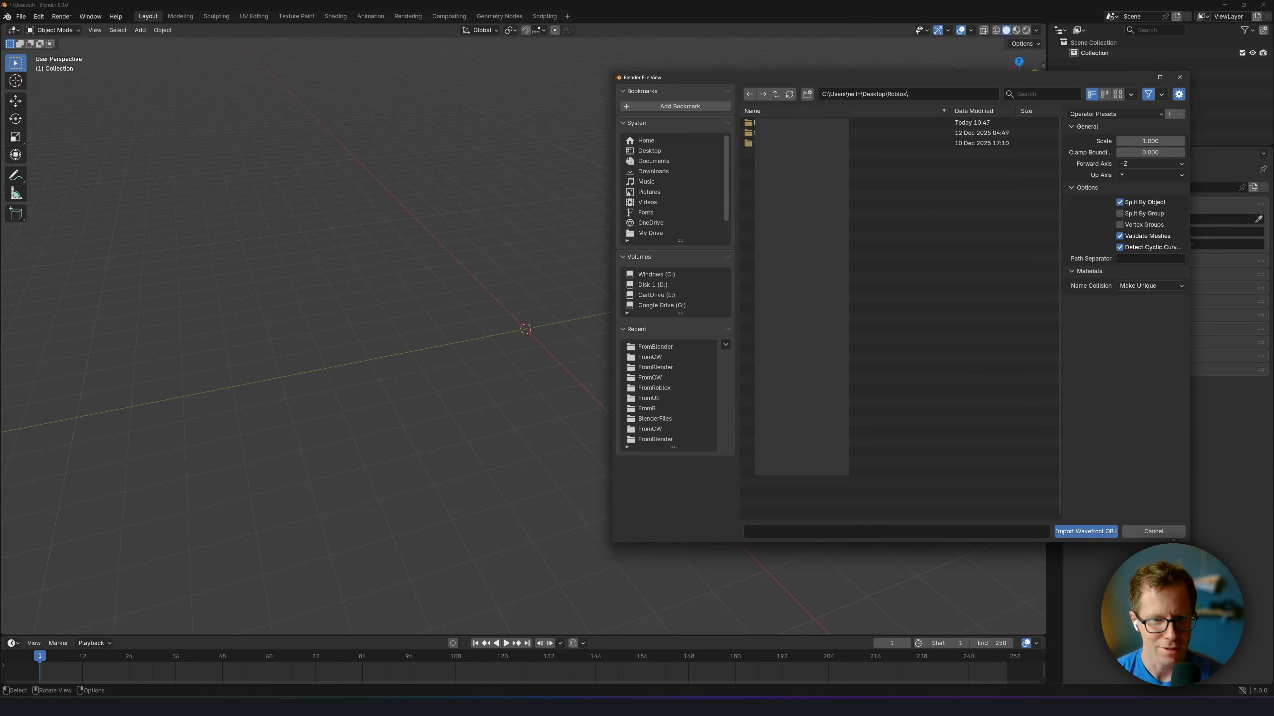
double_click(767, 133)
left_click(768, 133)
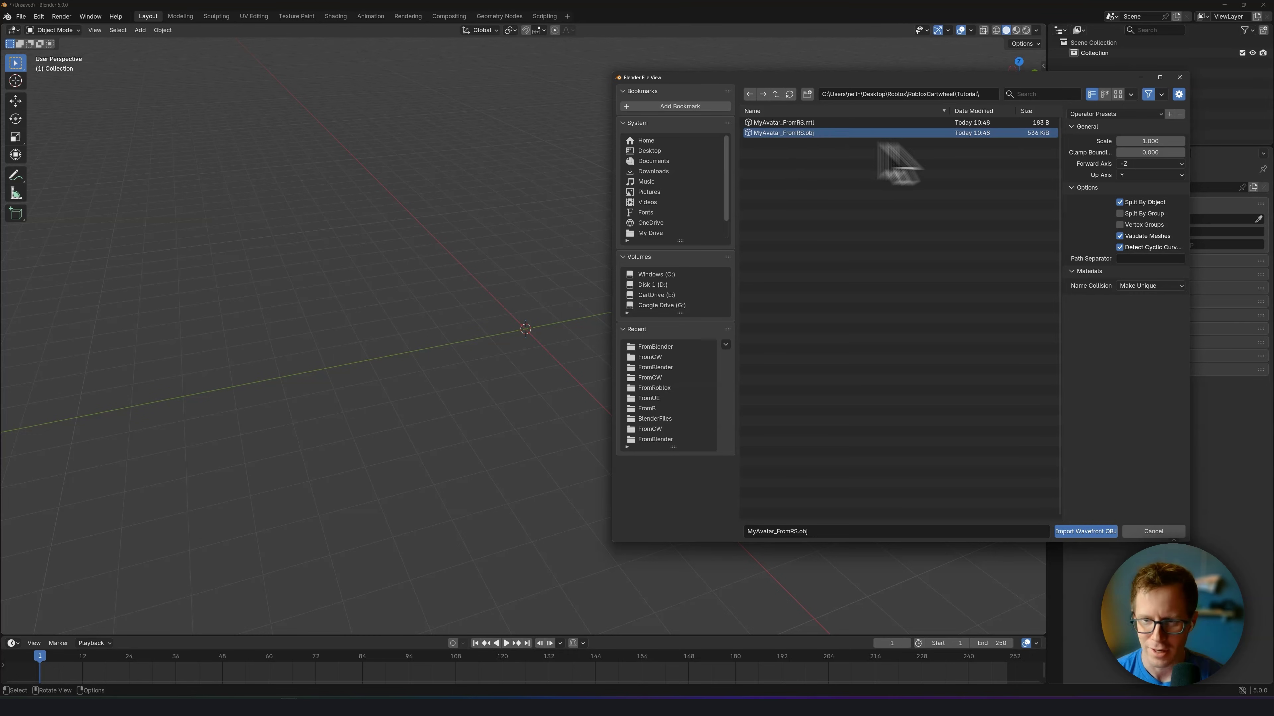
left_click(1086, 532)
- Center the imported avatar on the scene by setting Geometry to Origin
middle_click_drag(581, 236, 549, 194)
right_click(547, 196)
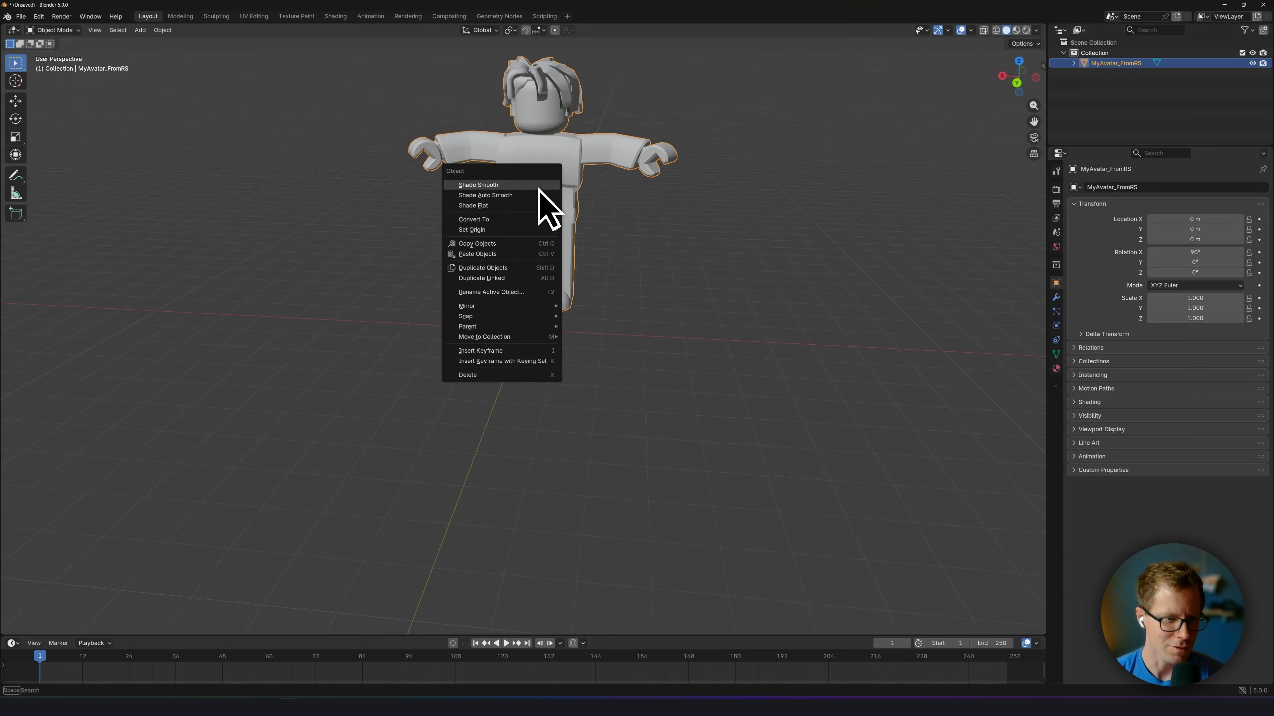
mouse_move(549, 229)
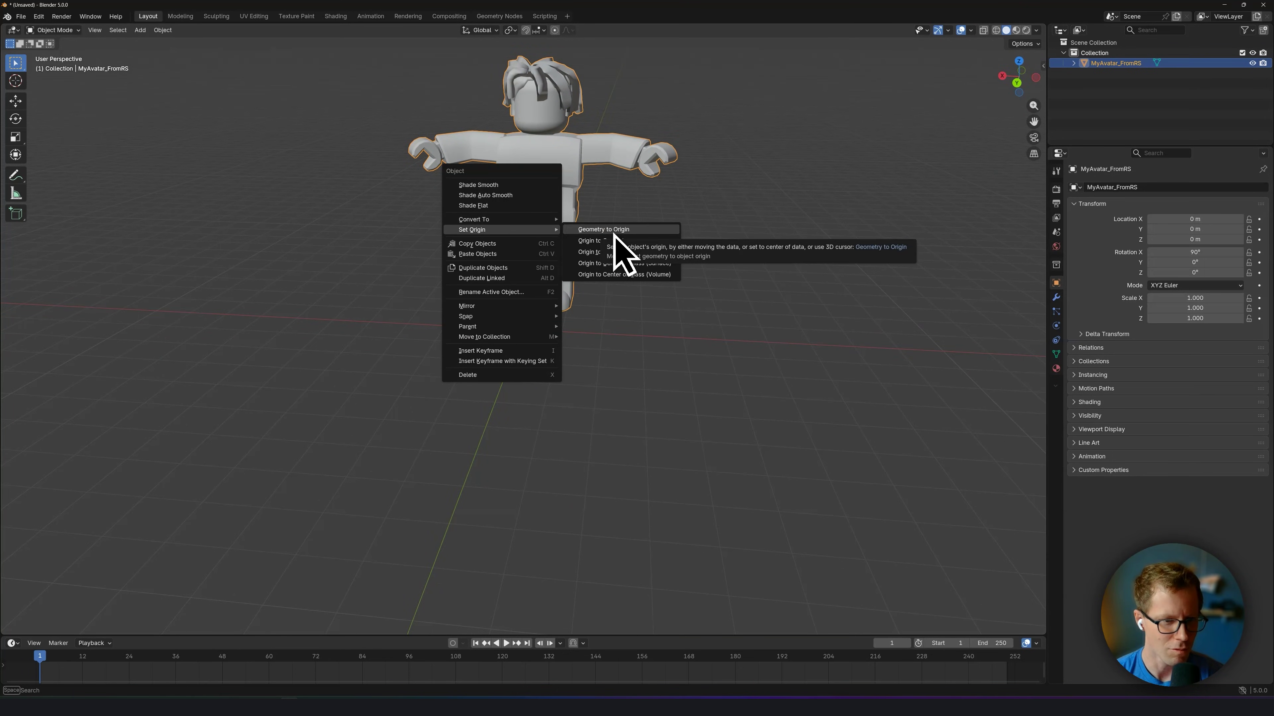
left_click(614, 233)
right_click(605, 386)
- Move the avatar up about 3.49 m along Z so its feet stand on the grid
middle_click_drag(620, 383, 585, 473)
key("shift+space")
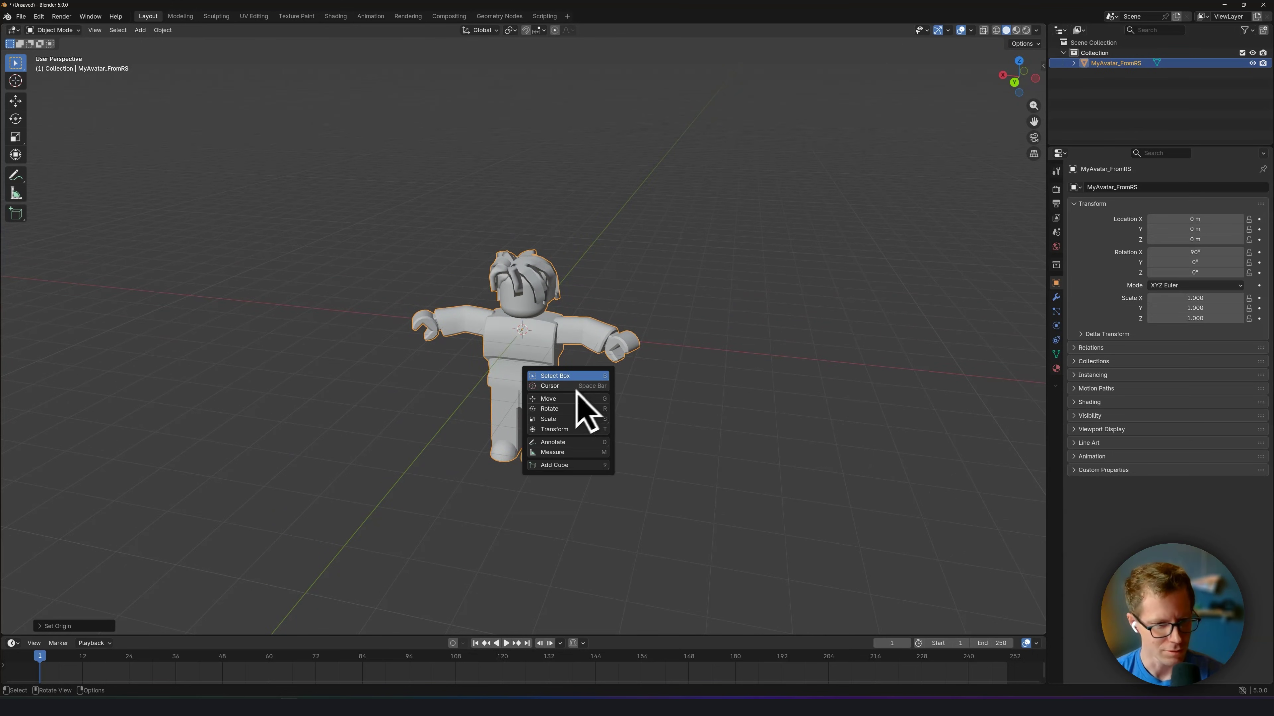
key("g")
left_click_drag(526, 293, 524, 158)
key("ctrl+KP_1")
middle_click_drag(523, 158, 667, 255)
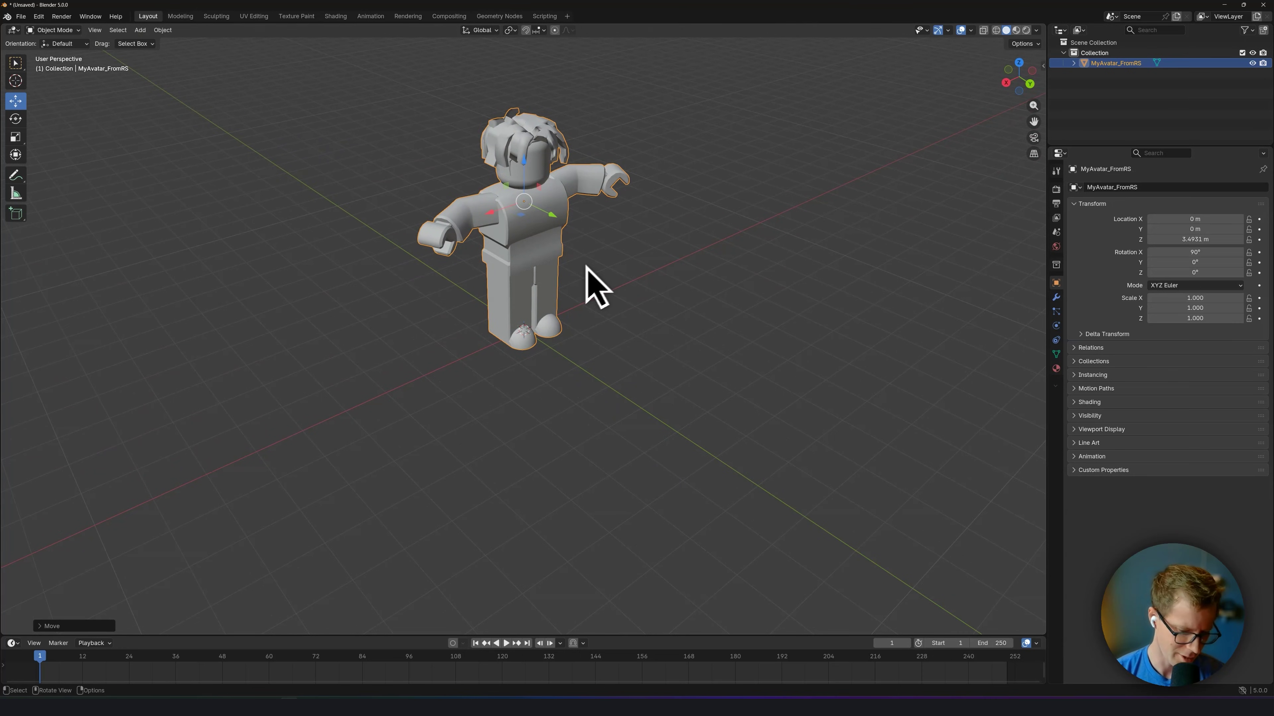
- Rotate the avatar about -92° around the Z axis in the top view
key("r")
key("KP_1")
key("KP_7")
left_click(562, 321)
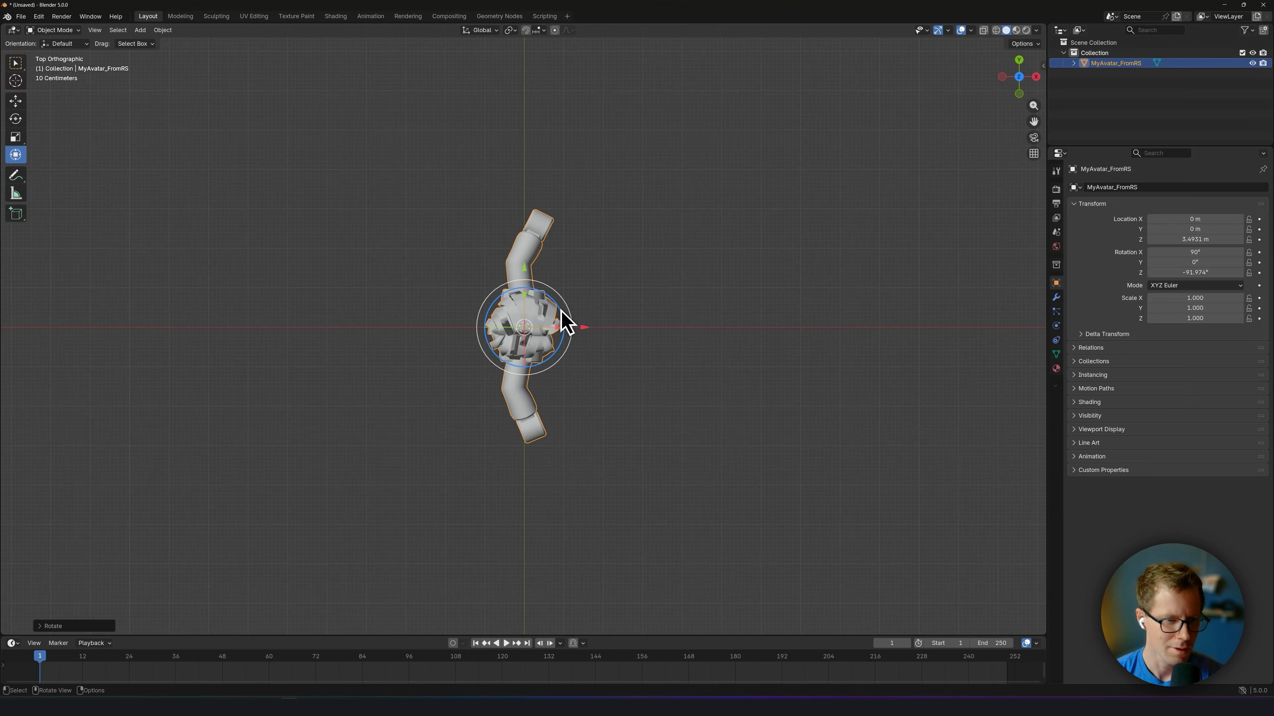
- Switch the viewport to Material Preview shading to display the avatar's textures
mouse_move(583, 321)
middle_mouse_down()
mouse_move(526, 313)
mouse_move(589, 308)
middle_mouse_up()
scroll(589, 307, "up", 2)
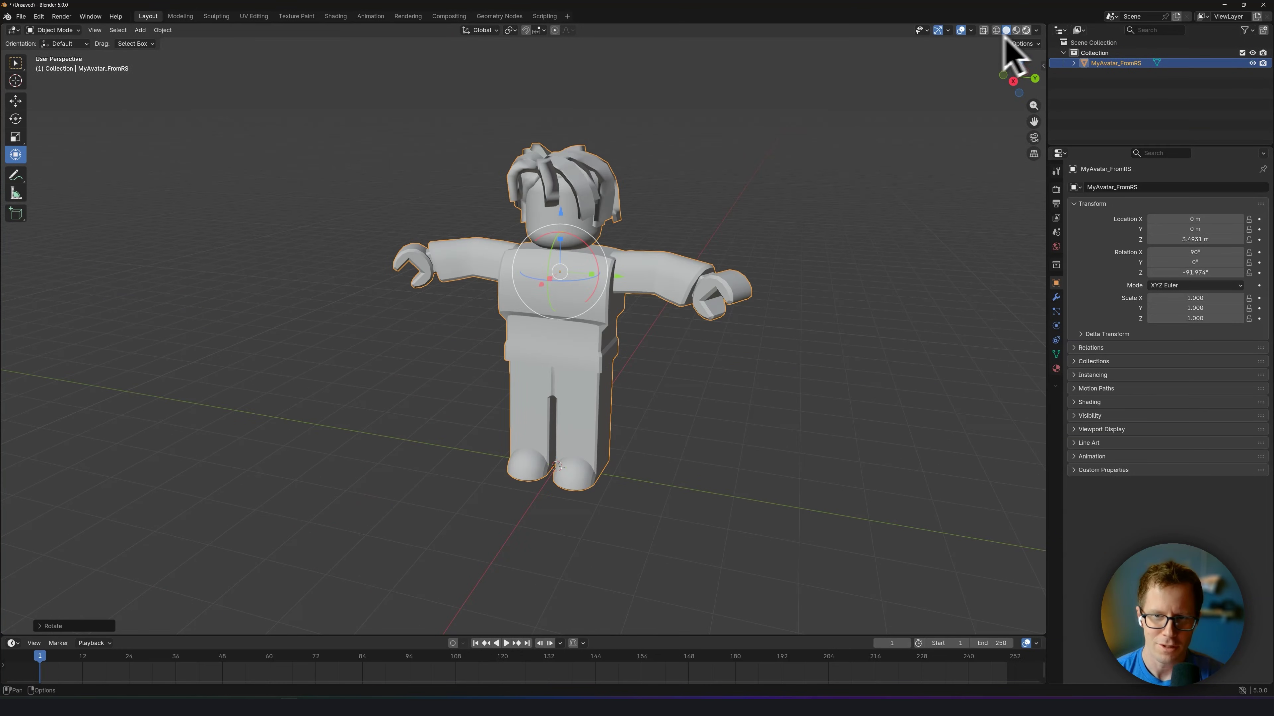
left_click(1016, 31)
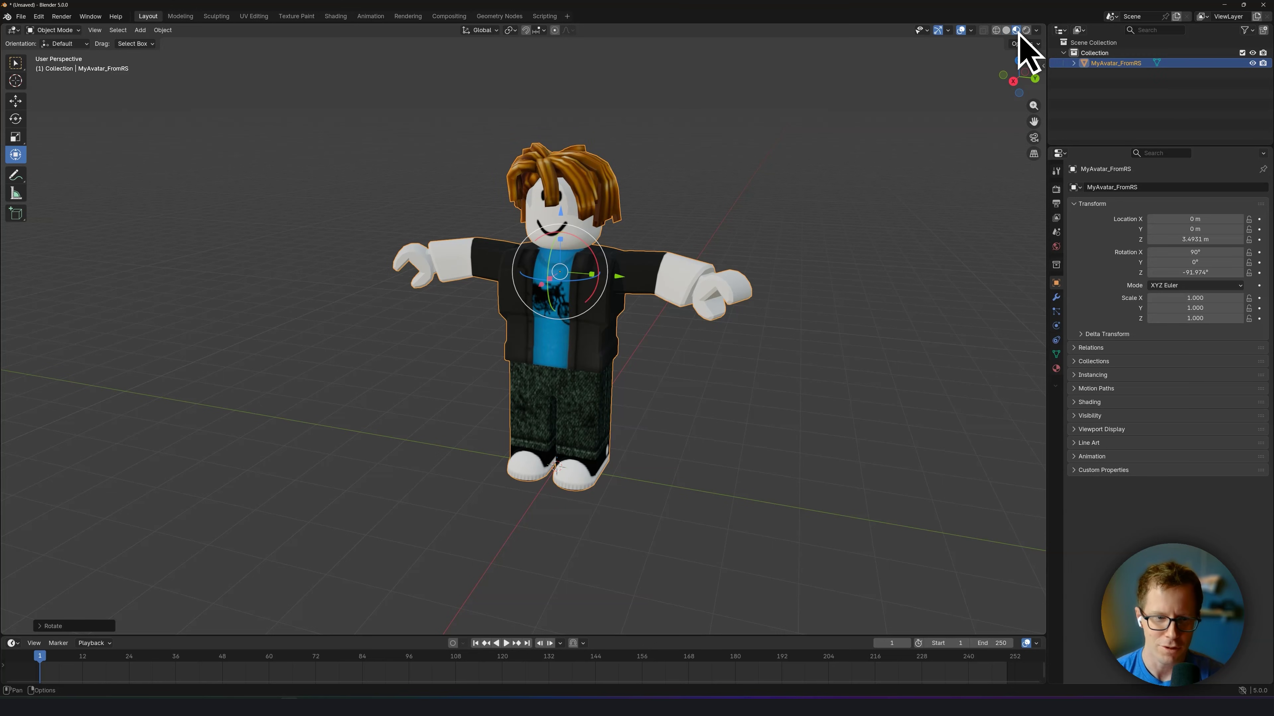
mouse_move(657, 442)
middle_mouse_down()
mouse_move(734, 433)
mouse_move(694, 435)
mouse_move(708, 441)
mouse_move(730, 399)
mouse_move(631, 374)
mouse_move(671, 379)
mouse_move(654, 376)
mouse_move(774, 291)
middle_mouse_up()
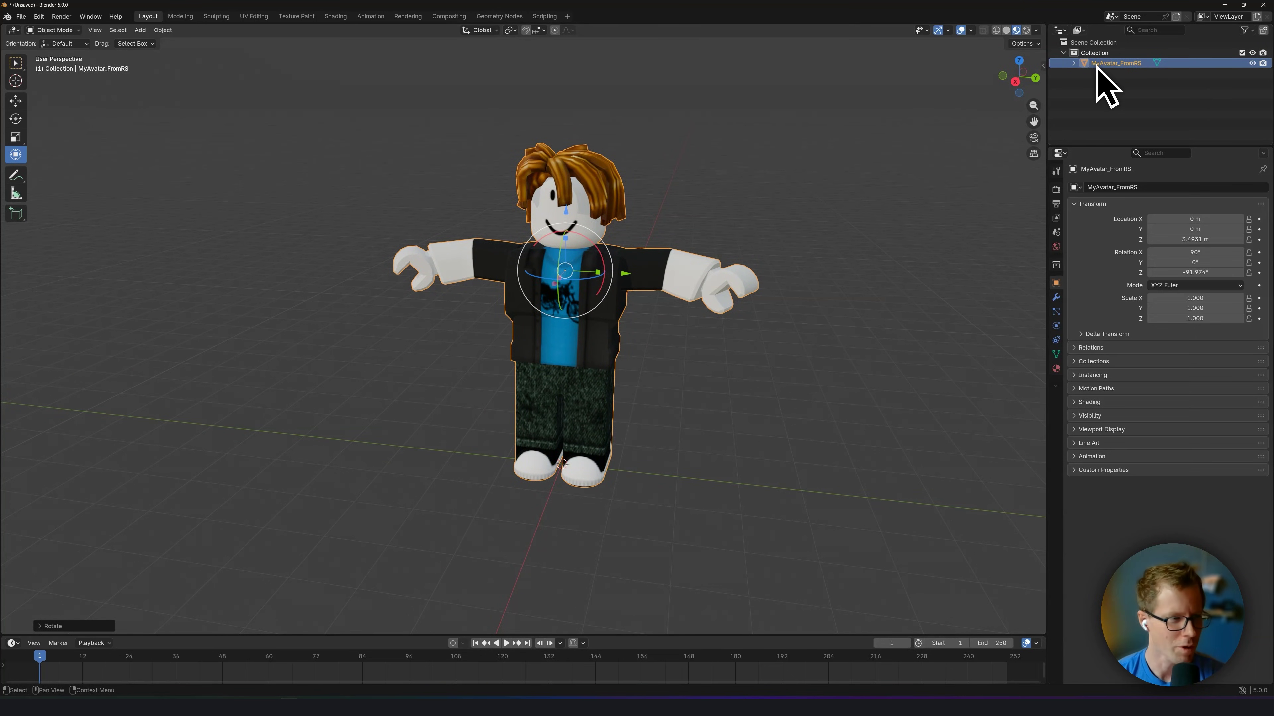
- Set up an FBX export with Path Mode Copy, embedded textures, only Armature and Mesh object types, and NLA Strips turned off
left_click(21, 16)
mouse_move(50, 174)
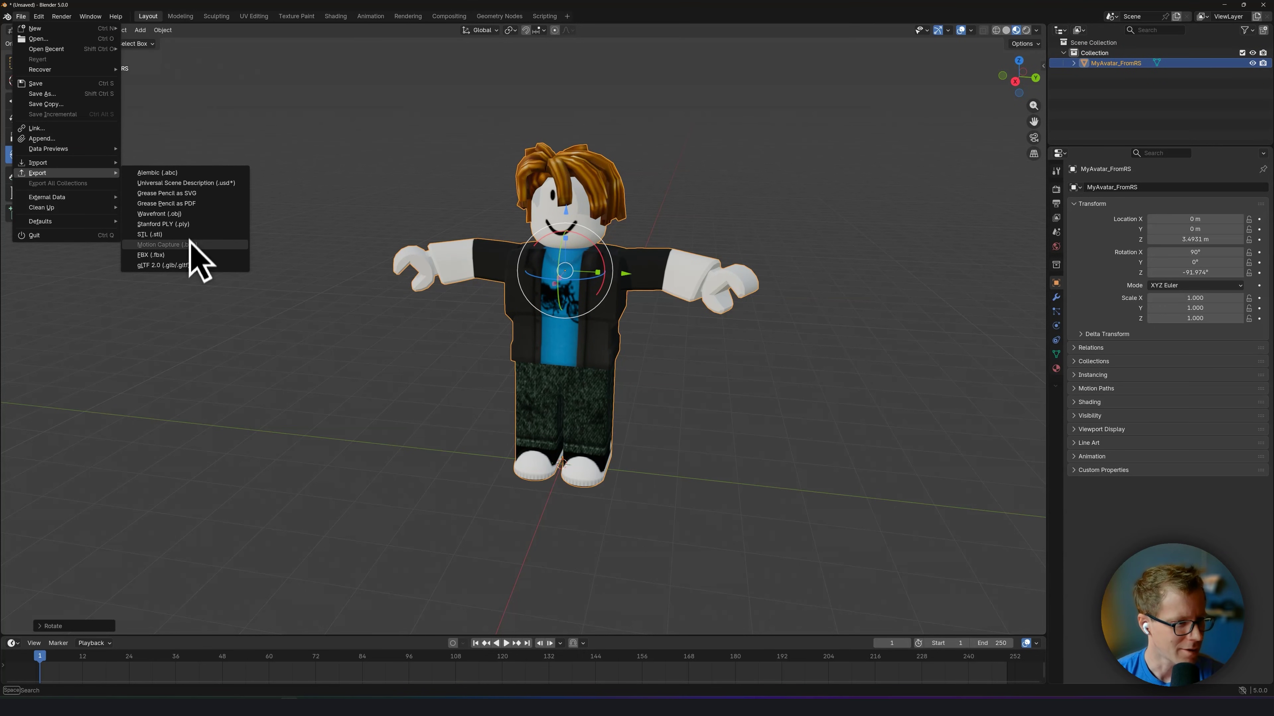
left_click(151, 255)
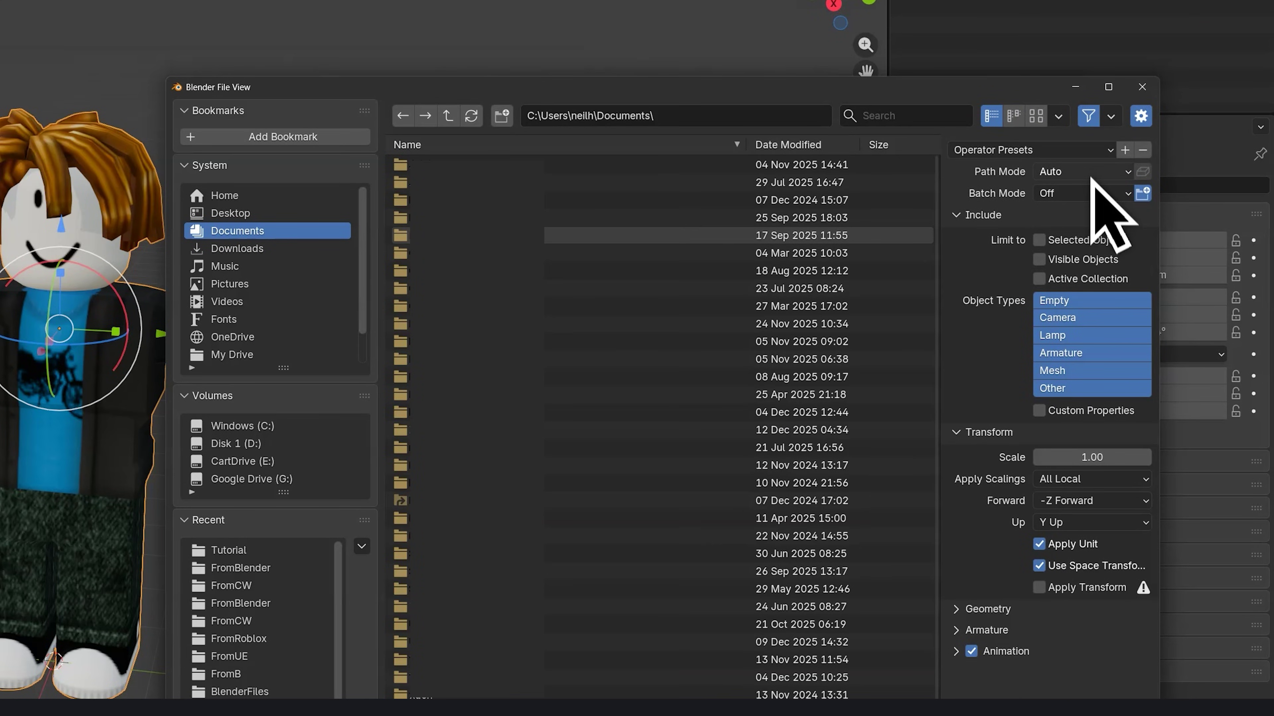
left_click(1090, 173)
left_click(1078, 289)
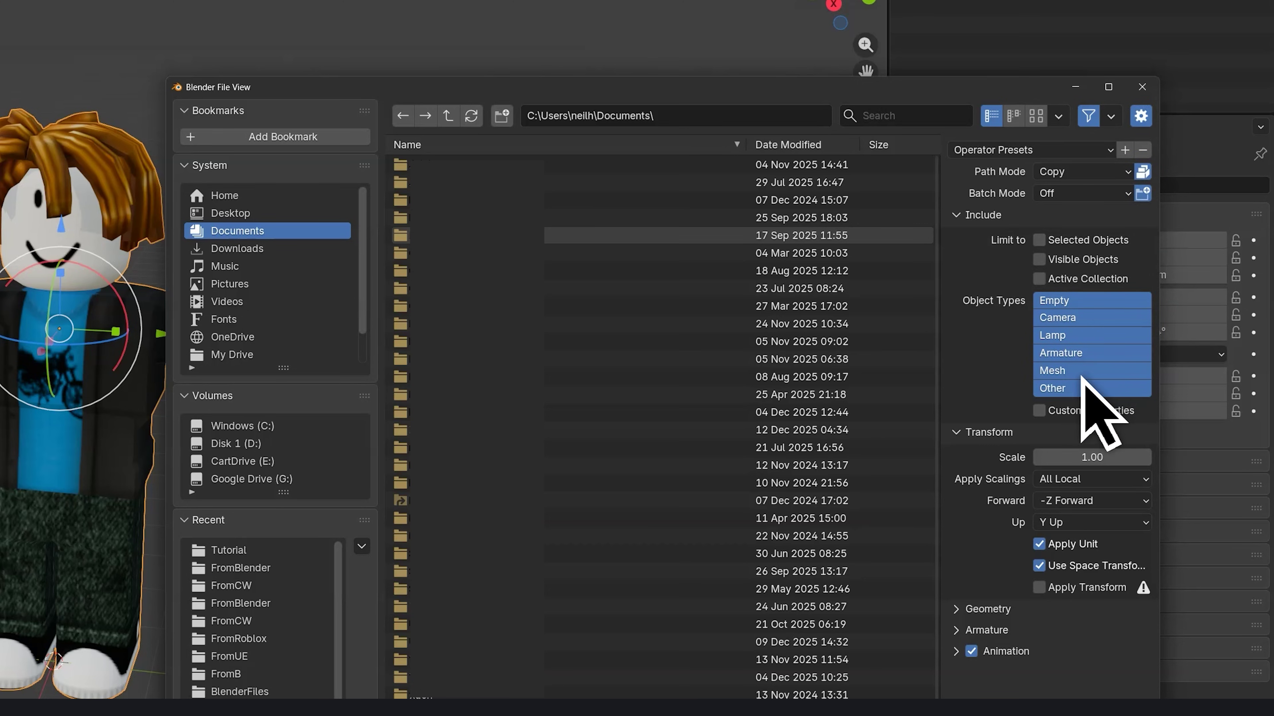
left_click(1077, 353)
left_click(1078, 374, "shift")
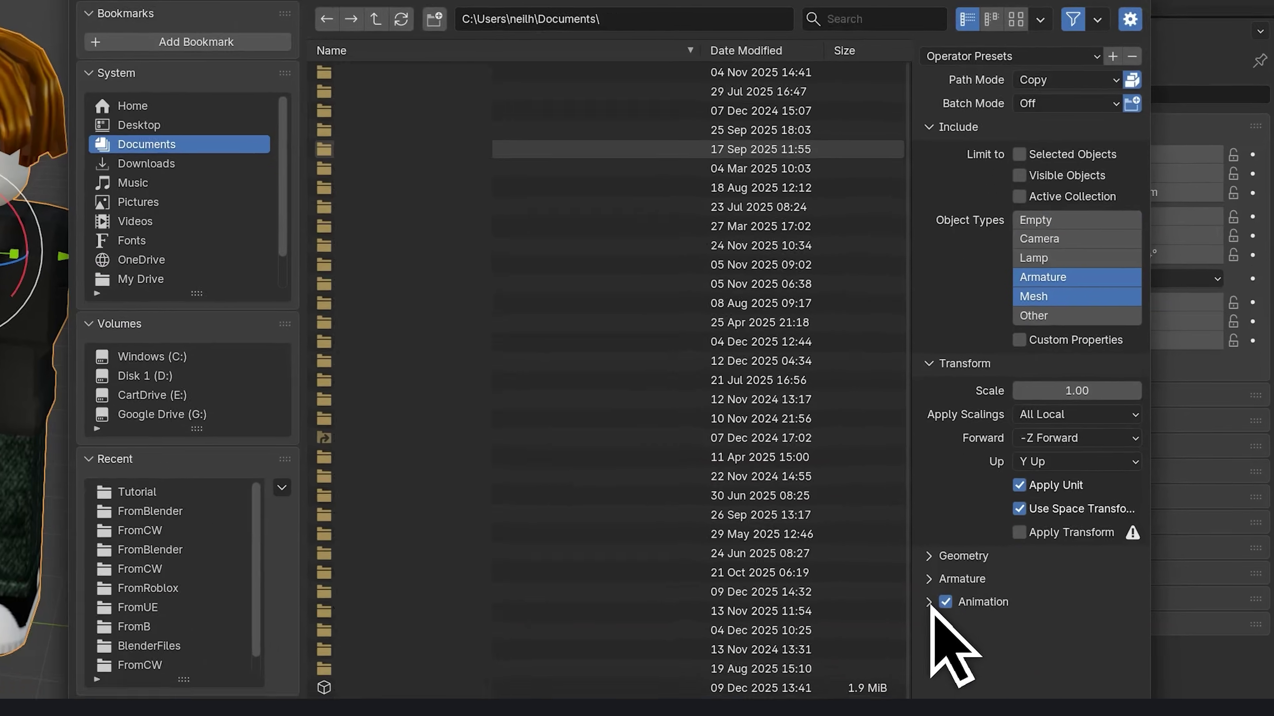
left_click(970, 650)
left_click(993, 595)
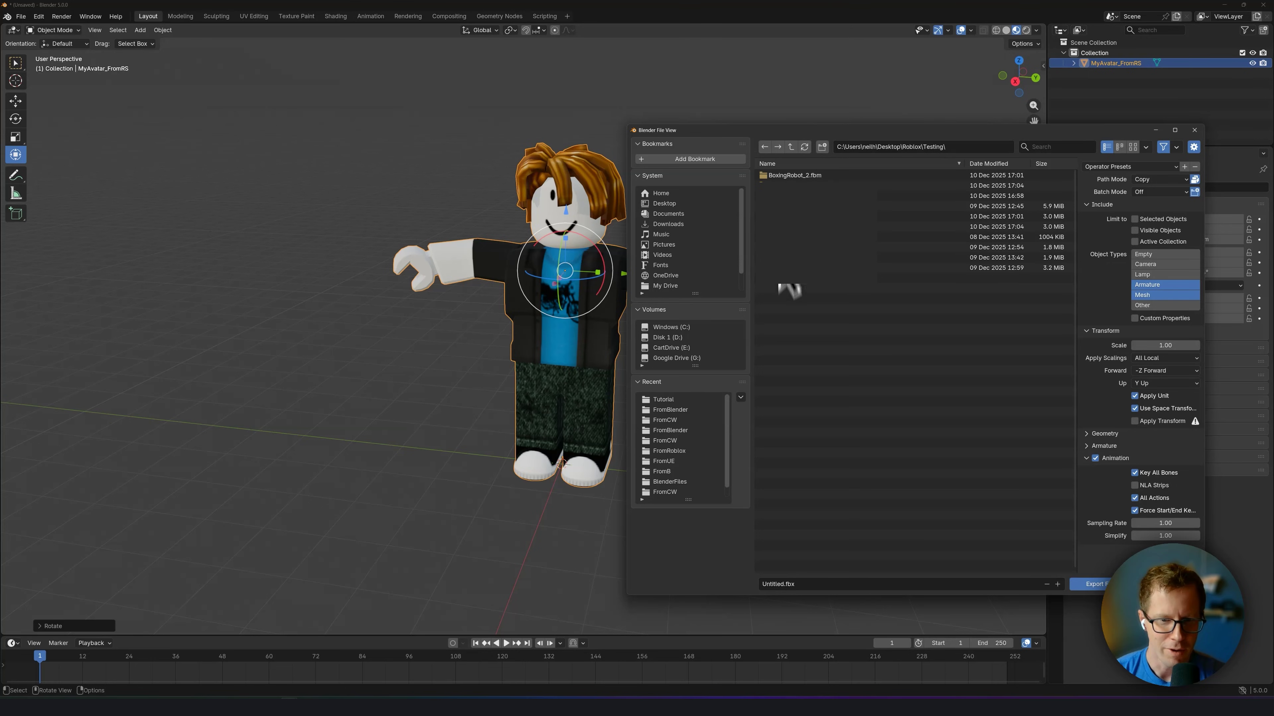
- Export the avatar as MyAvatar_FromB.fbx into the Tutorial folder
left_click(663, 399)
left_click(782, 584)
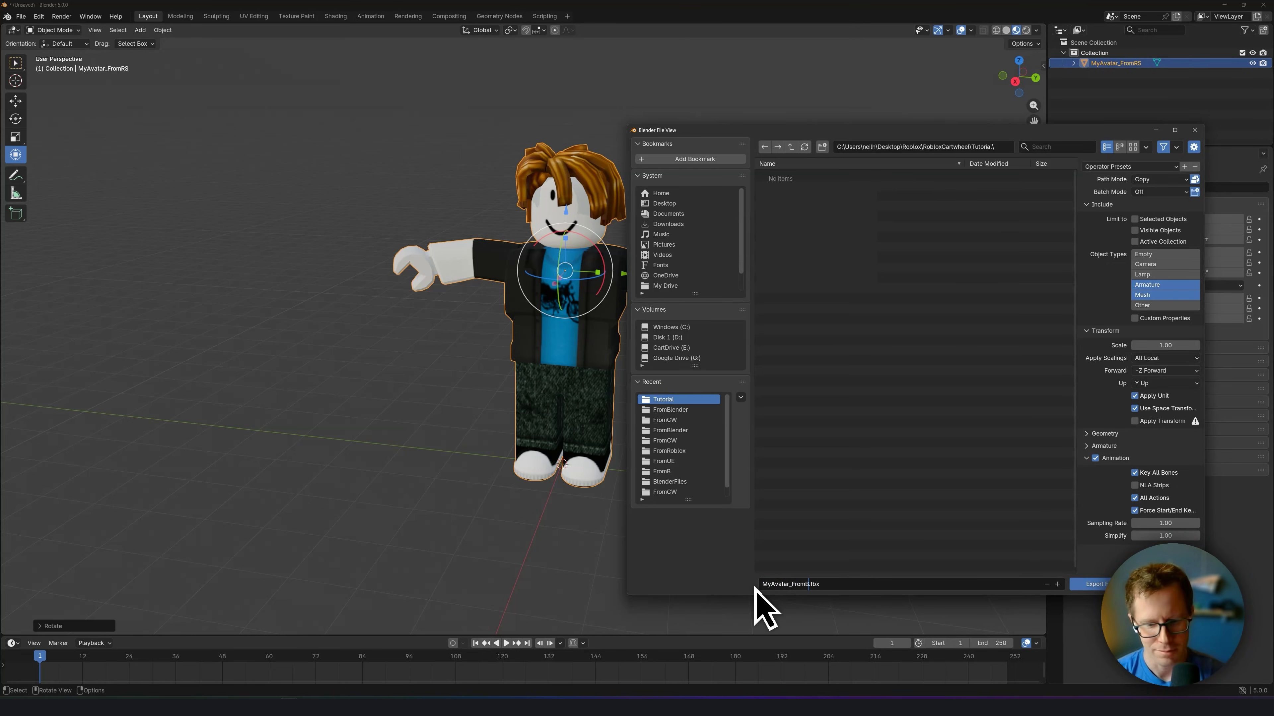
key("Return")
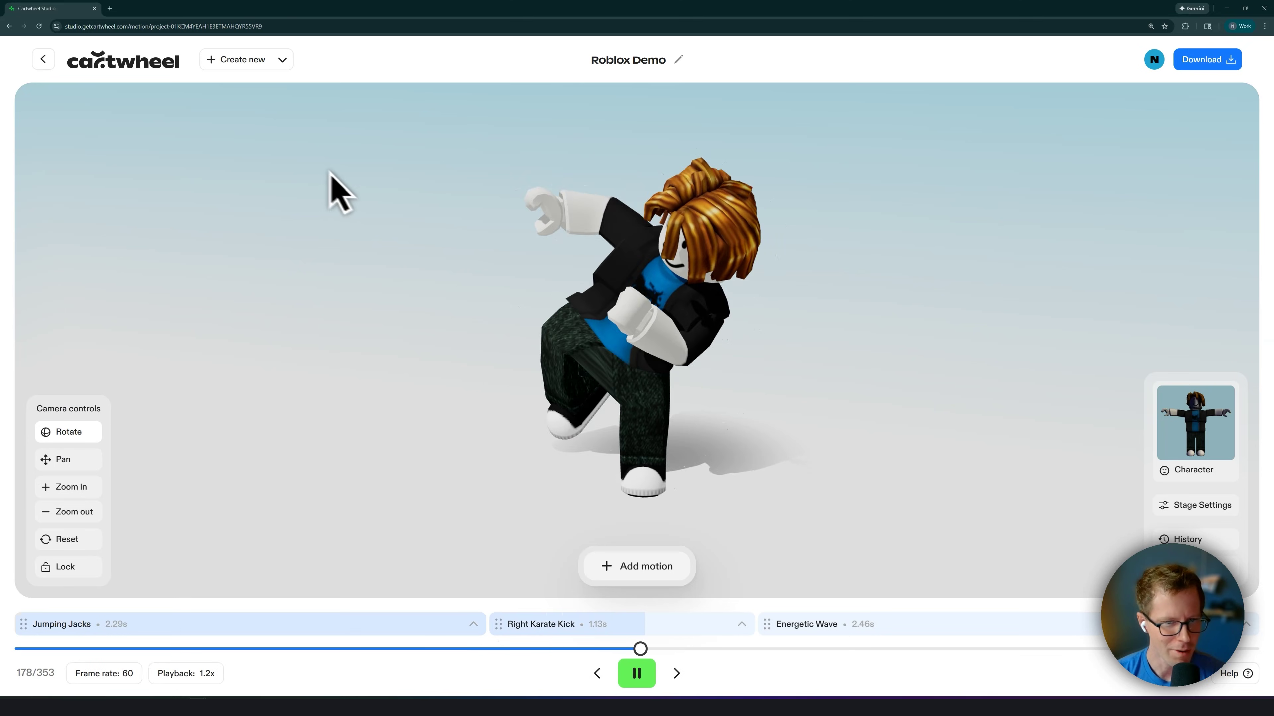
- In Cartwheel Studio, create a new motion project and upload MyAvatar_FromB.fbx as its character
left_click(241, 61)
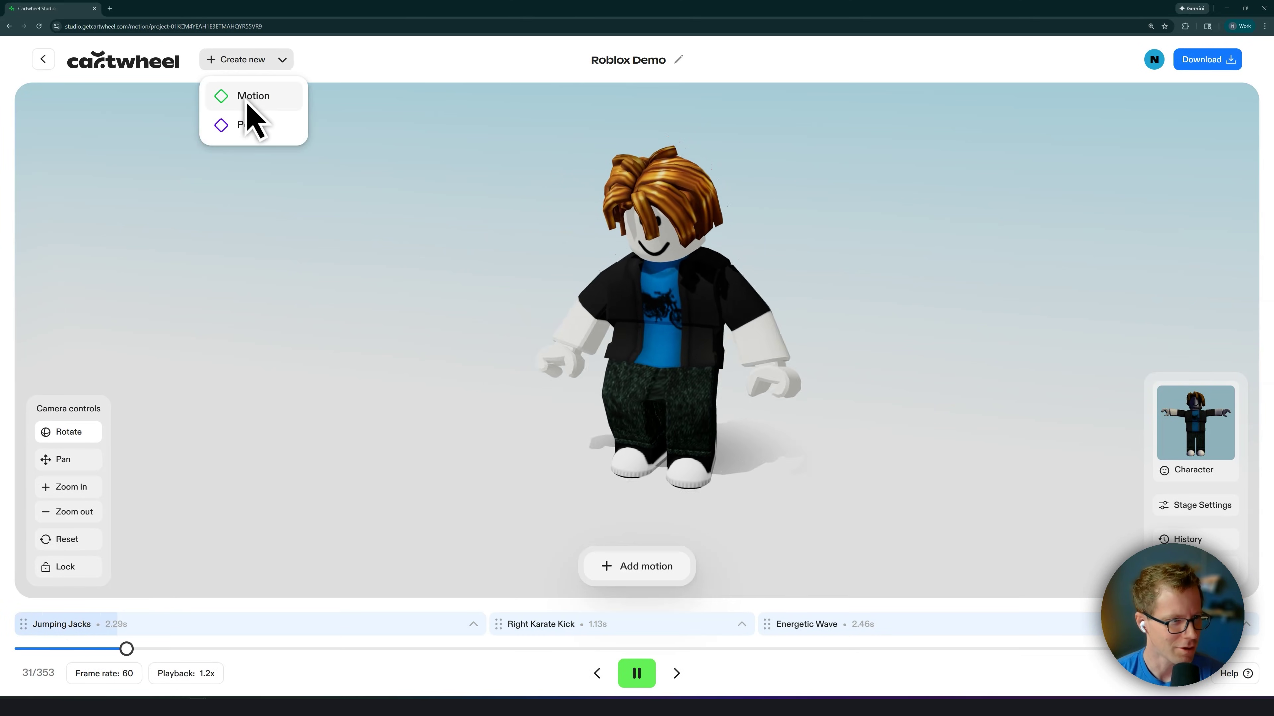
left_click(249, 96)
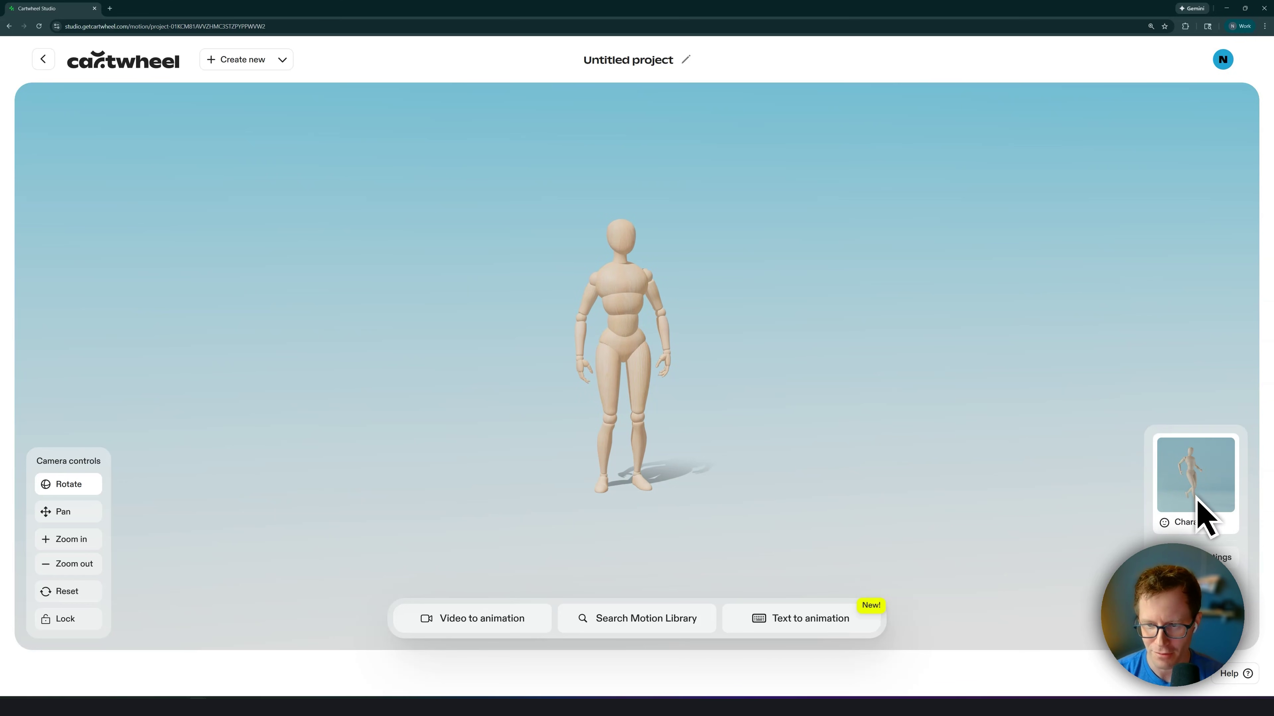
left_click(1198, 511)
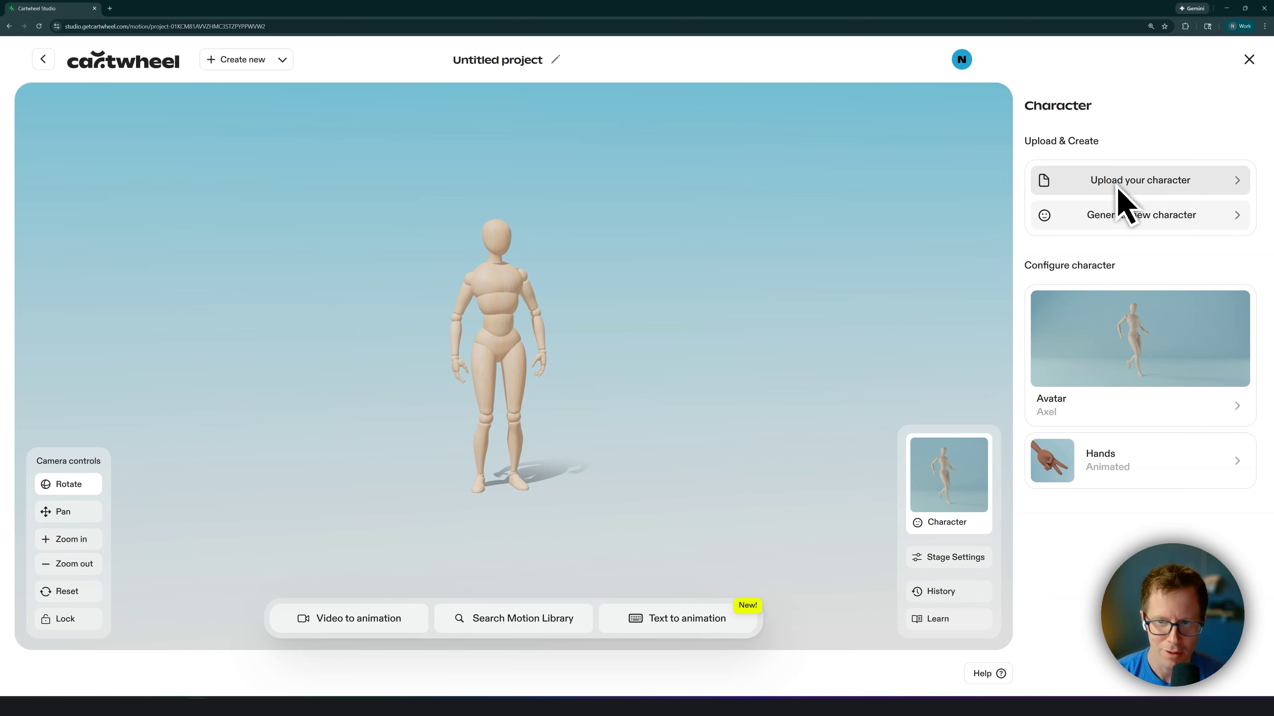
left_click(1134, 191)
left_click(854, 246)
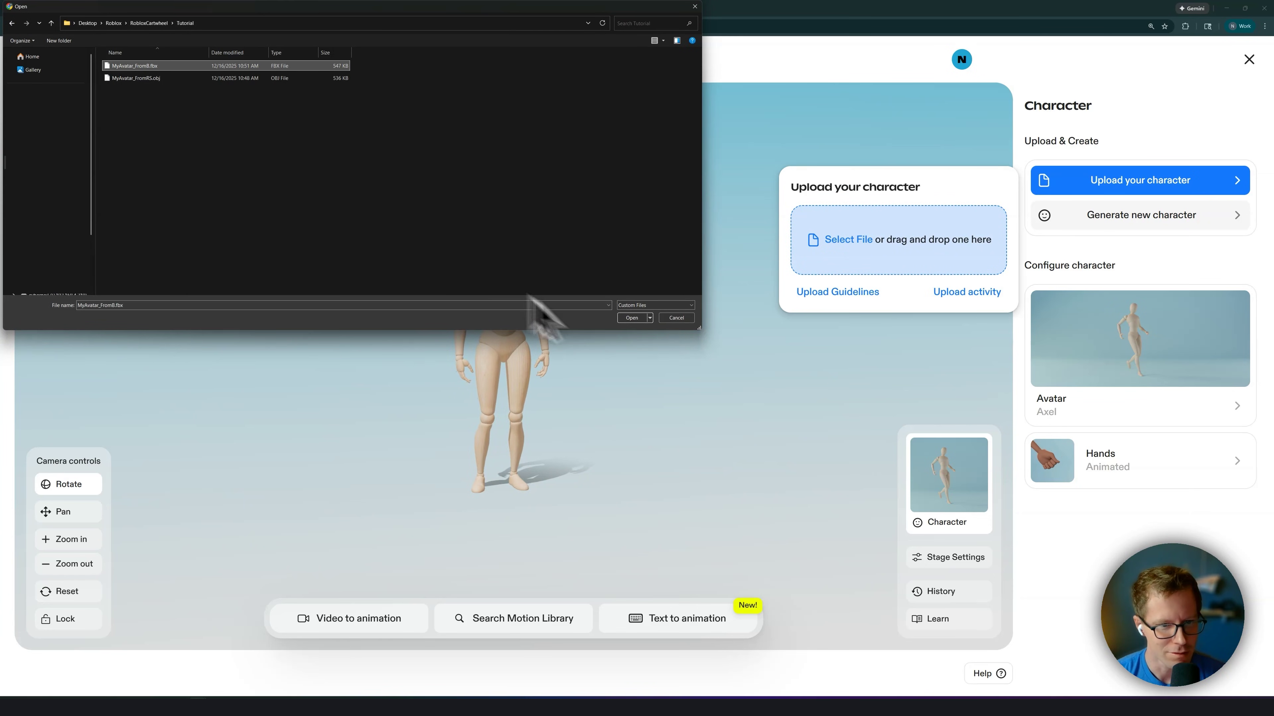
left_click(634, 318)
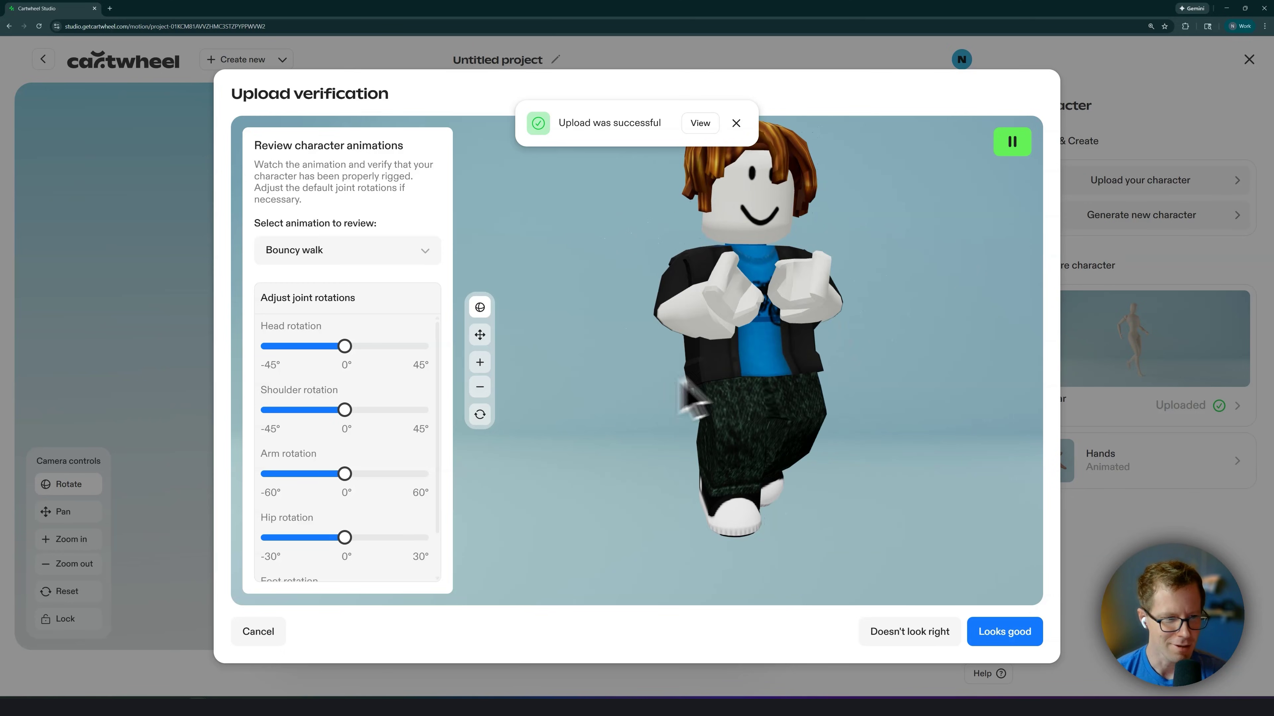
- Check the uploaded rig with head and shoulder rotations and the T-pose and Aerobics animations, and approve the character
mouse_move(344, 347)
left_mouse_down()
mouse_move(371, 348)
mouse_move(324, 355)
left_mouse_up()
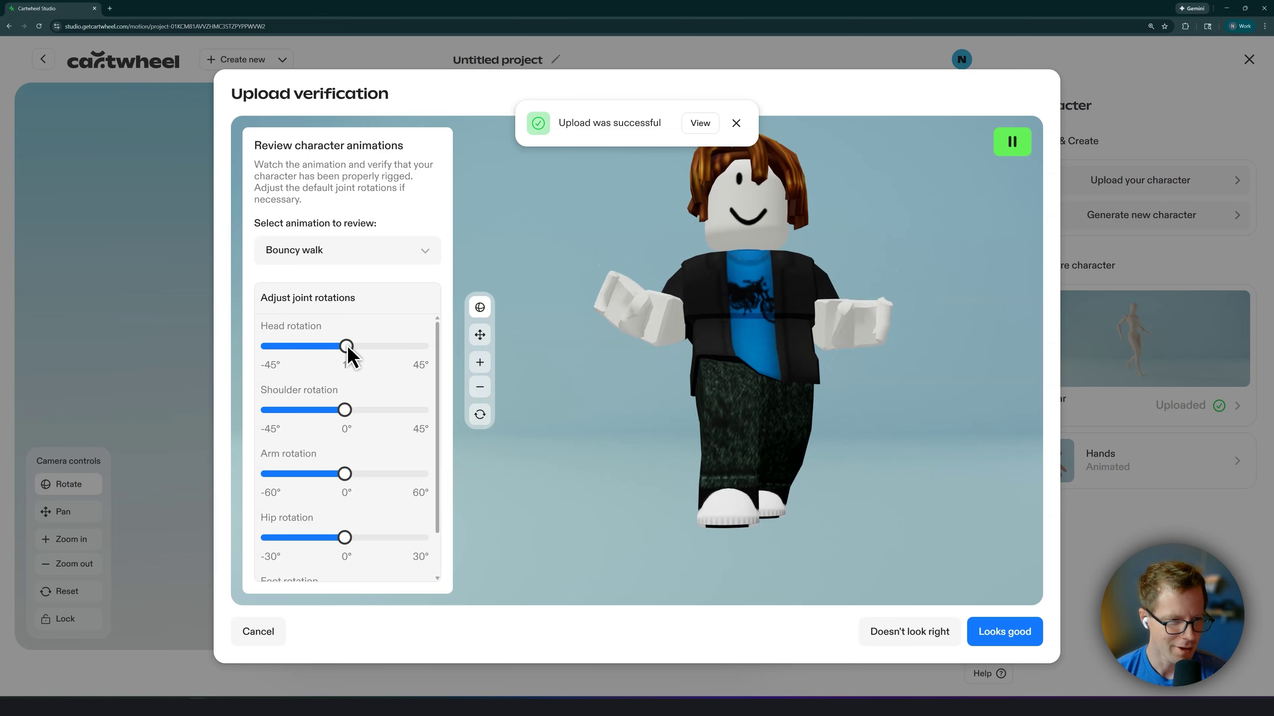
mouse_move(353, 408)
left_mouse_down()
mouse_move(296, 416)
mouse_move(378, 416)
mouse_move(322, 414)
mouse_move(369, 415)
mouse_move(345, 420)
left_mouse_up()
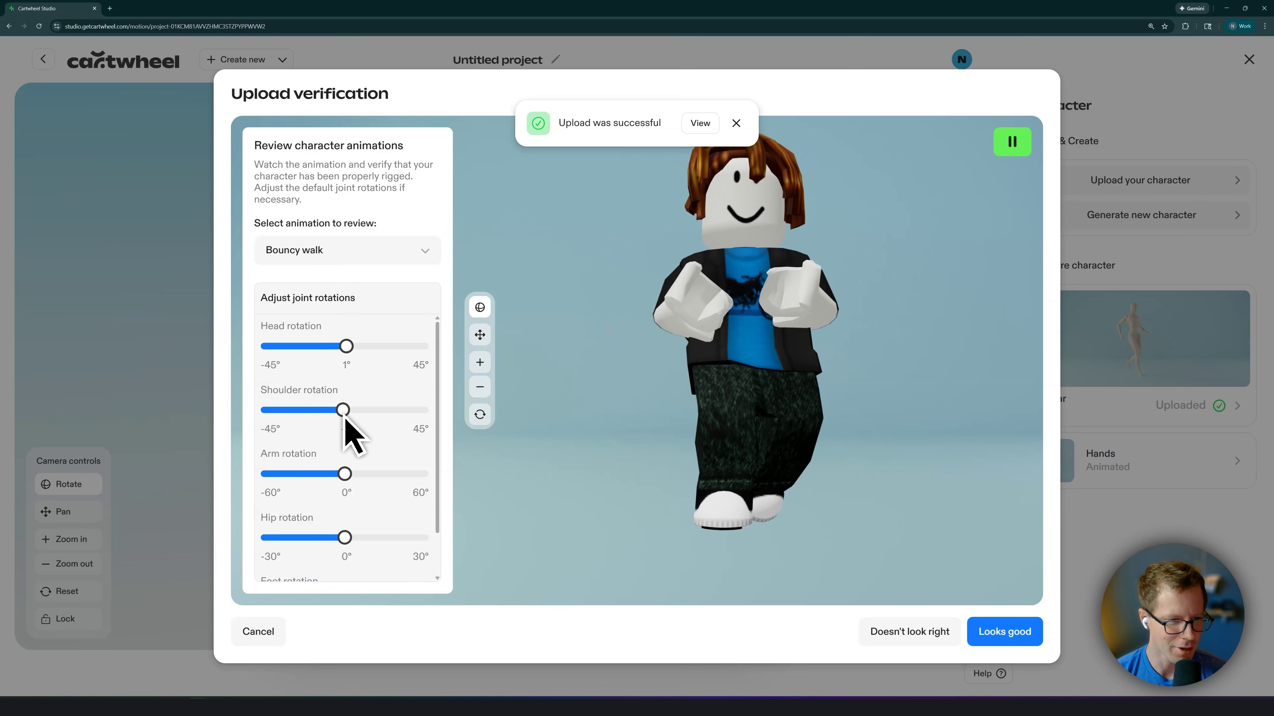
left_click(368, 256)
left_click(369, 279)
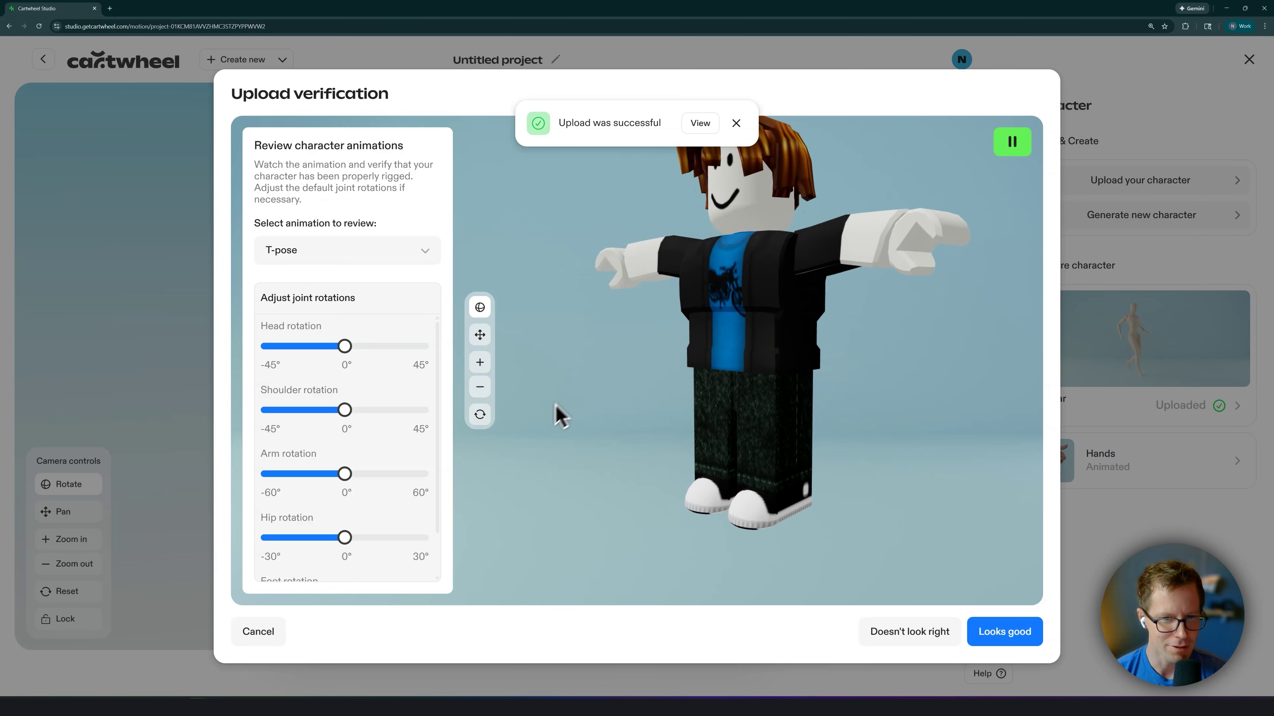
left_click(333, 250)
left_click(333, 196)
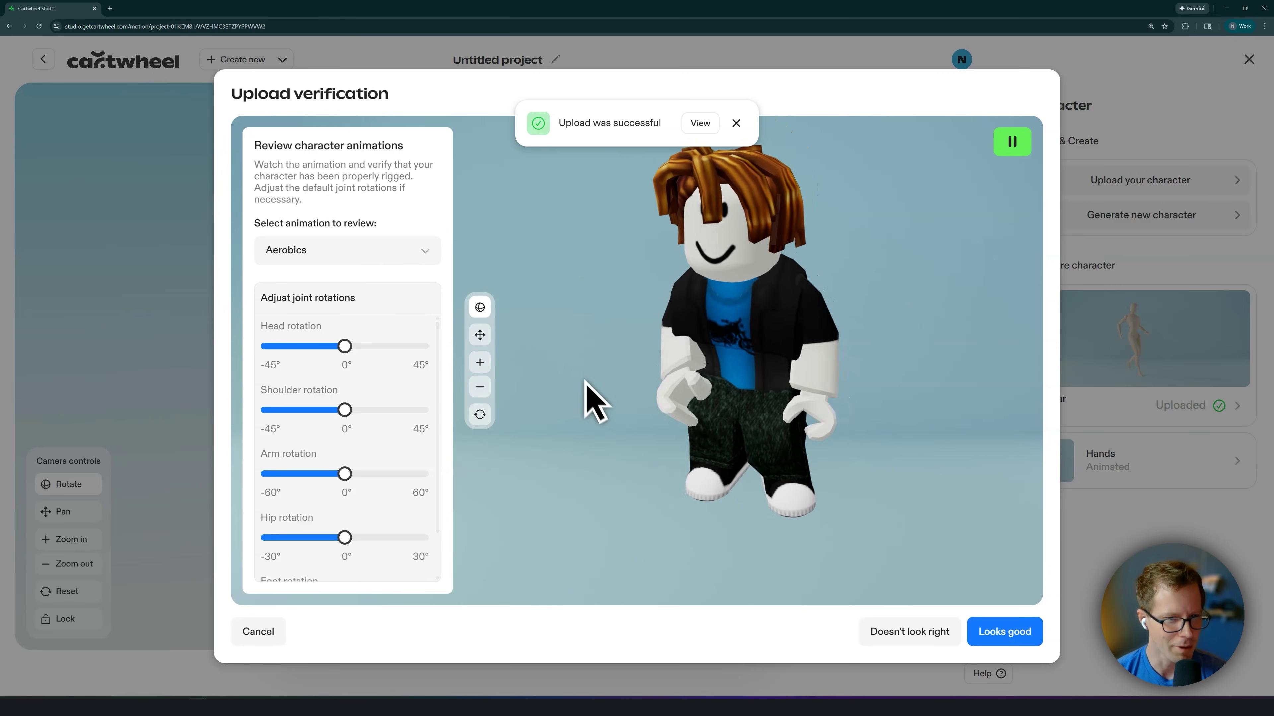
scroll(351, 507, "down", 2)
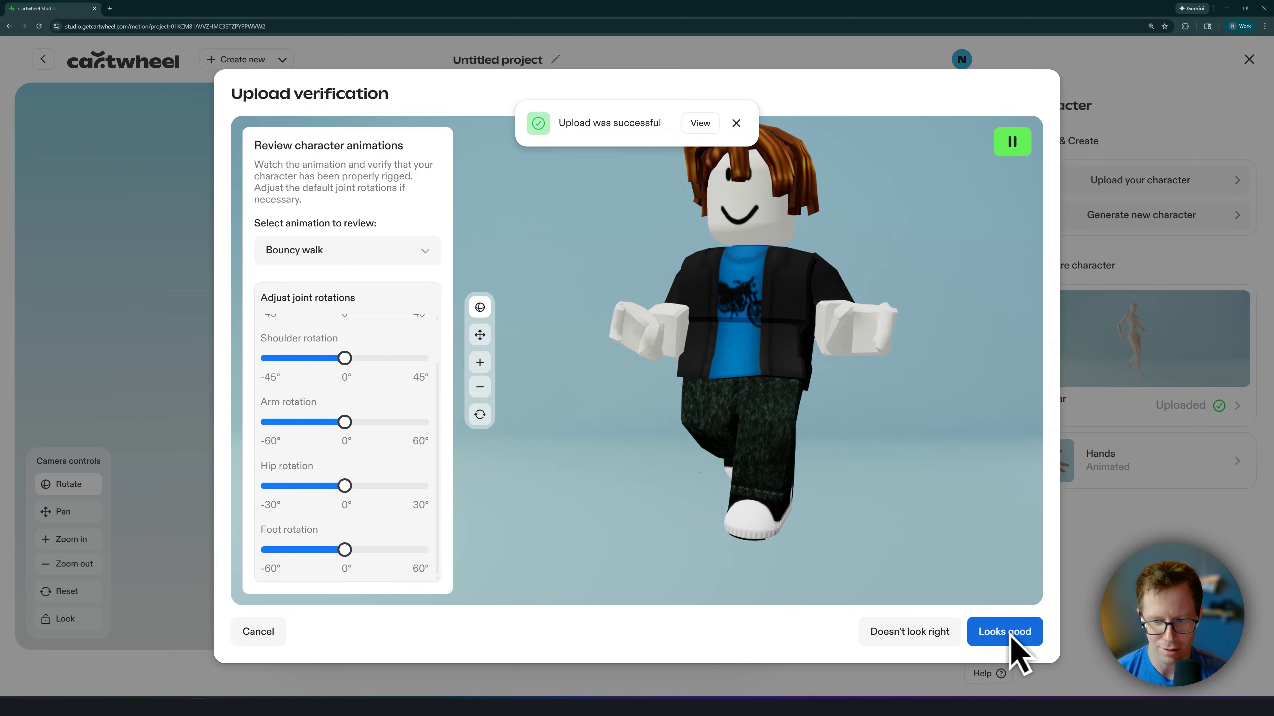
left_click(1006, 632)
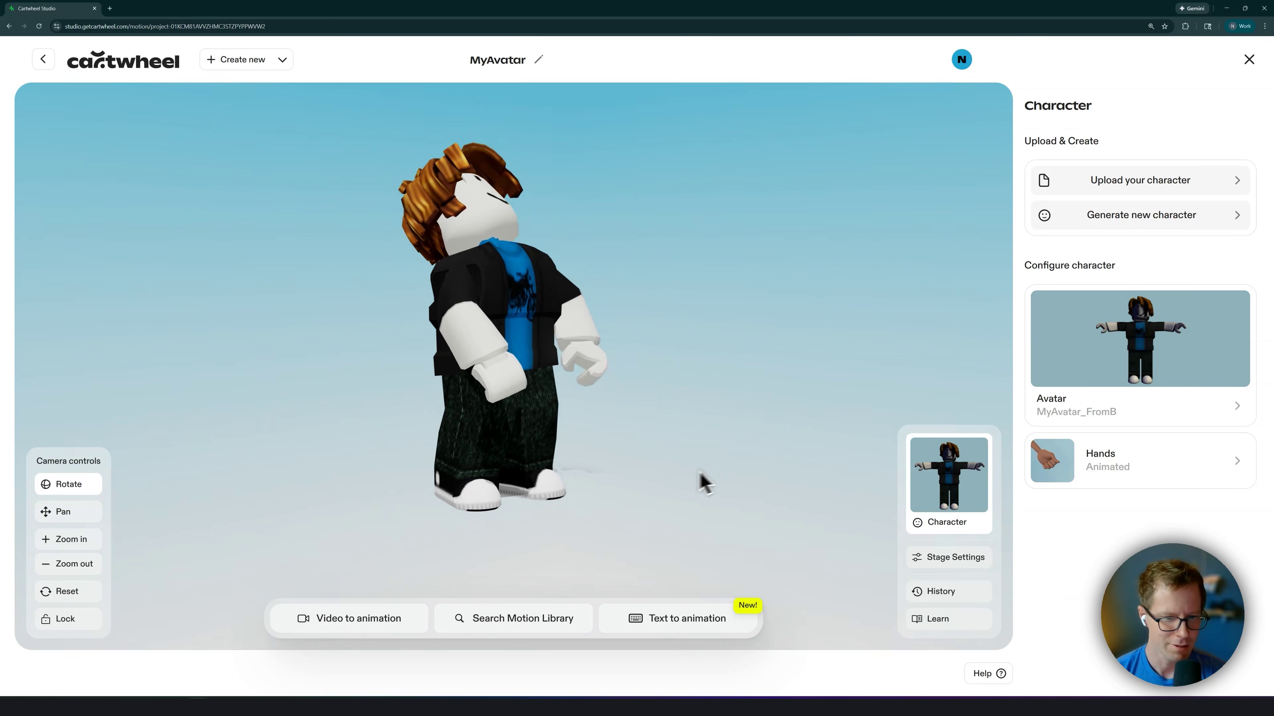
- Search the motion library for "jump" and add the Vertical Jump animation to the avatar
left_click(524, 624)
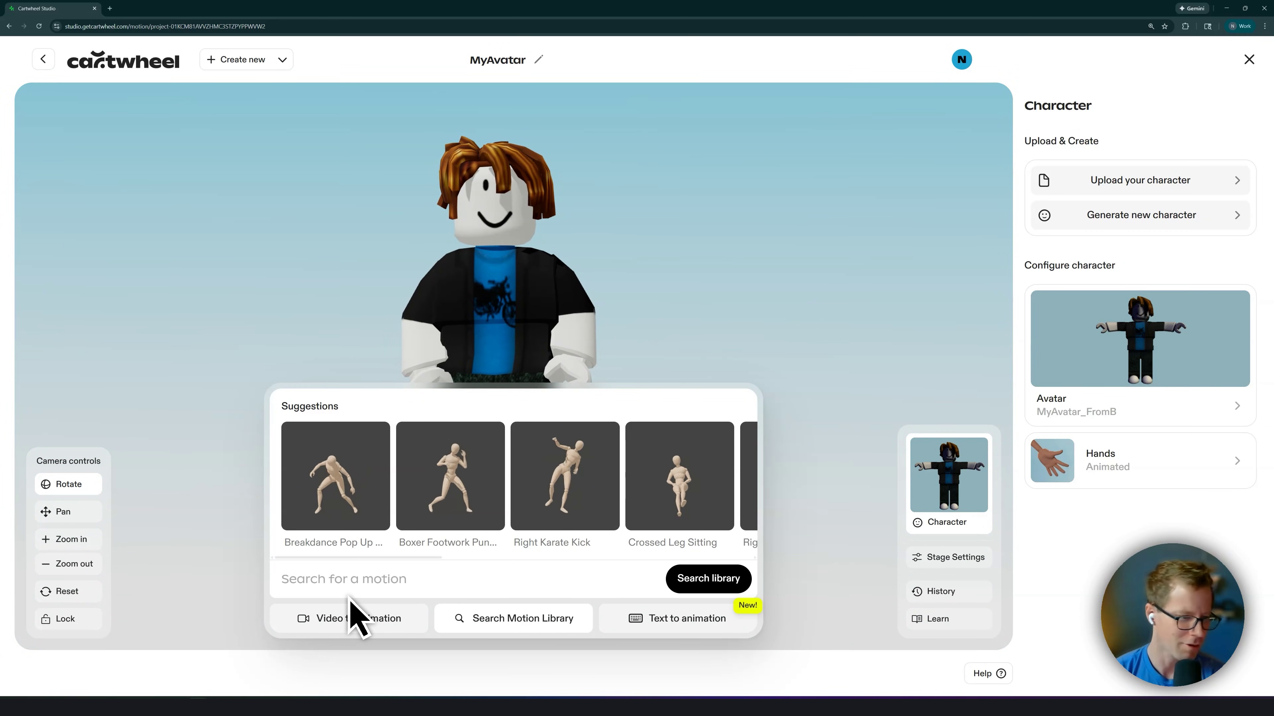
type("jump")
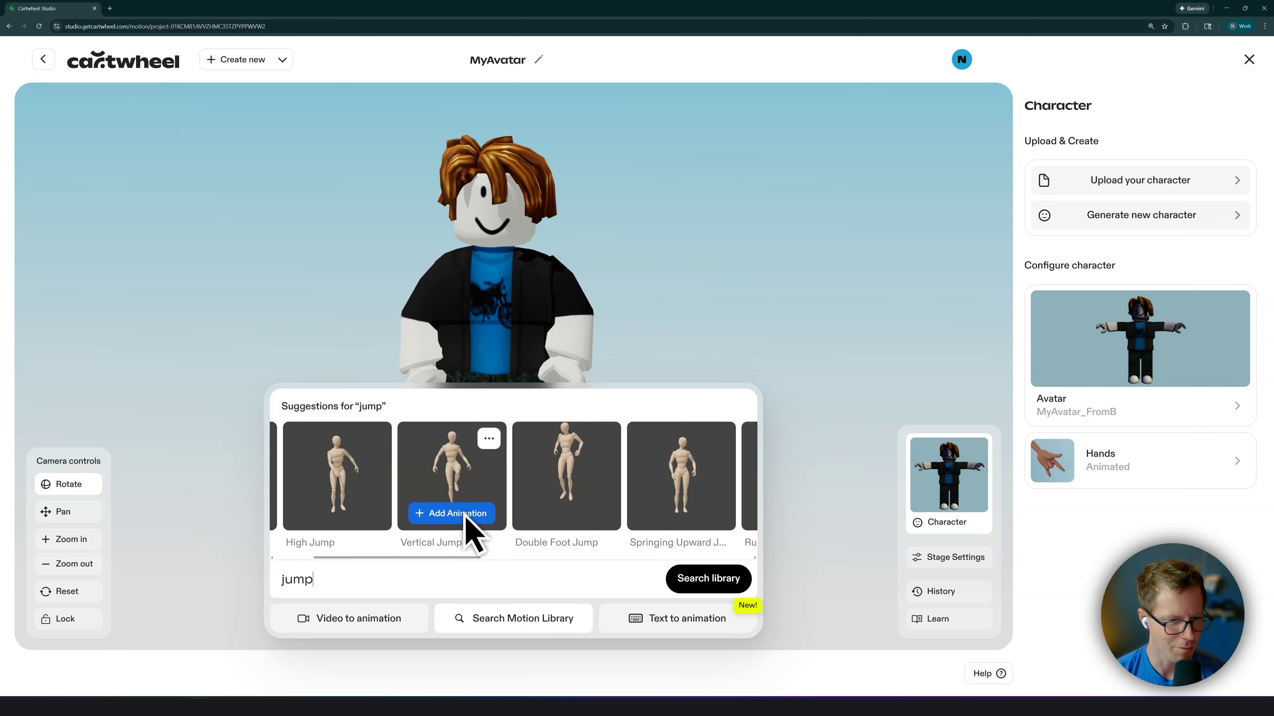
left_click(463, 527)
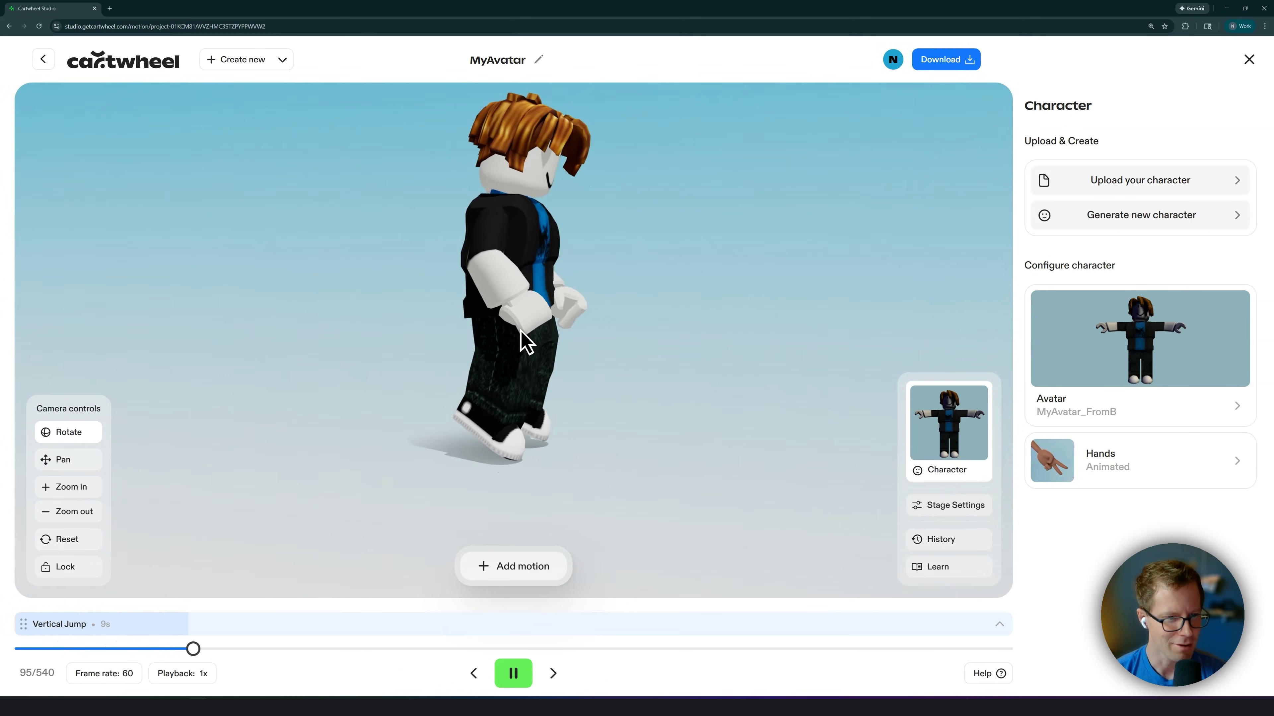
left_click_drag(524, 342, 410, 341)
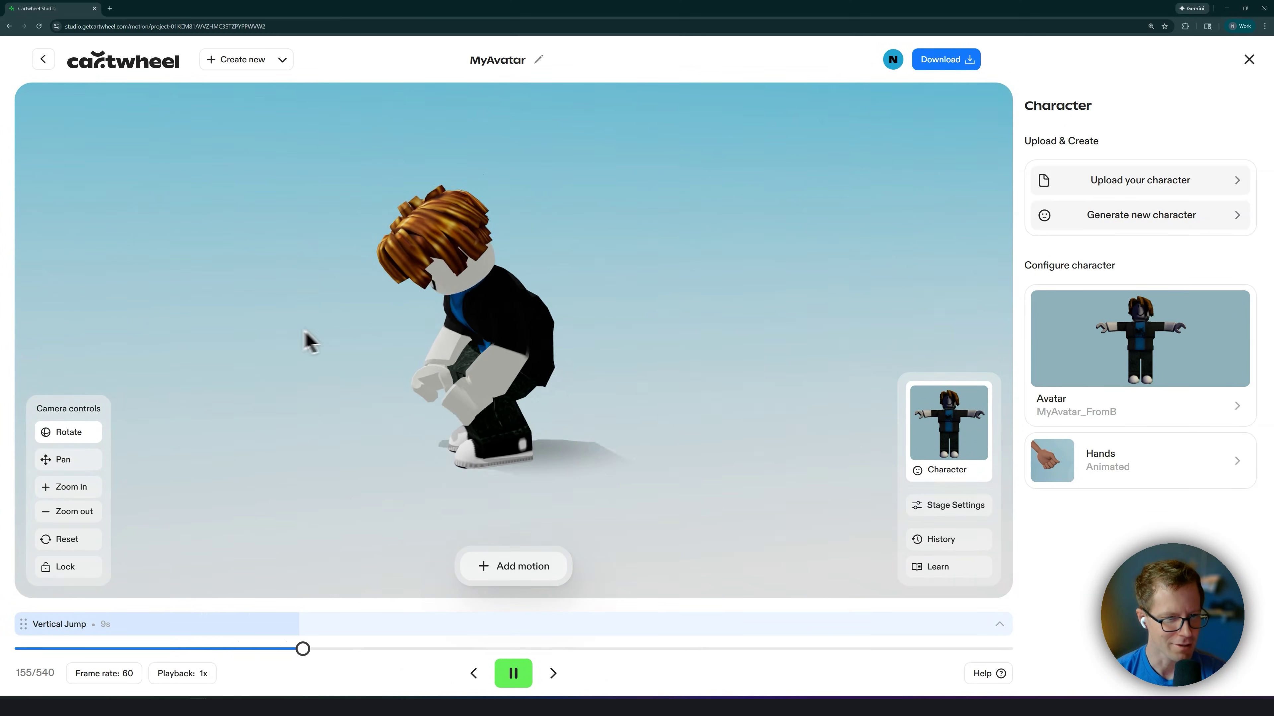
left_click_drag(308, 337, 396, 412)
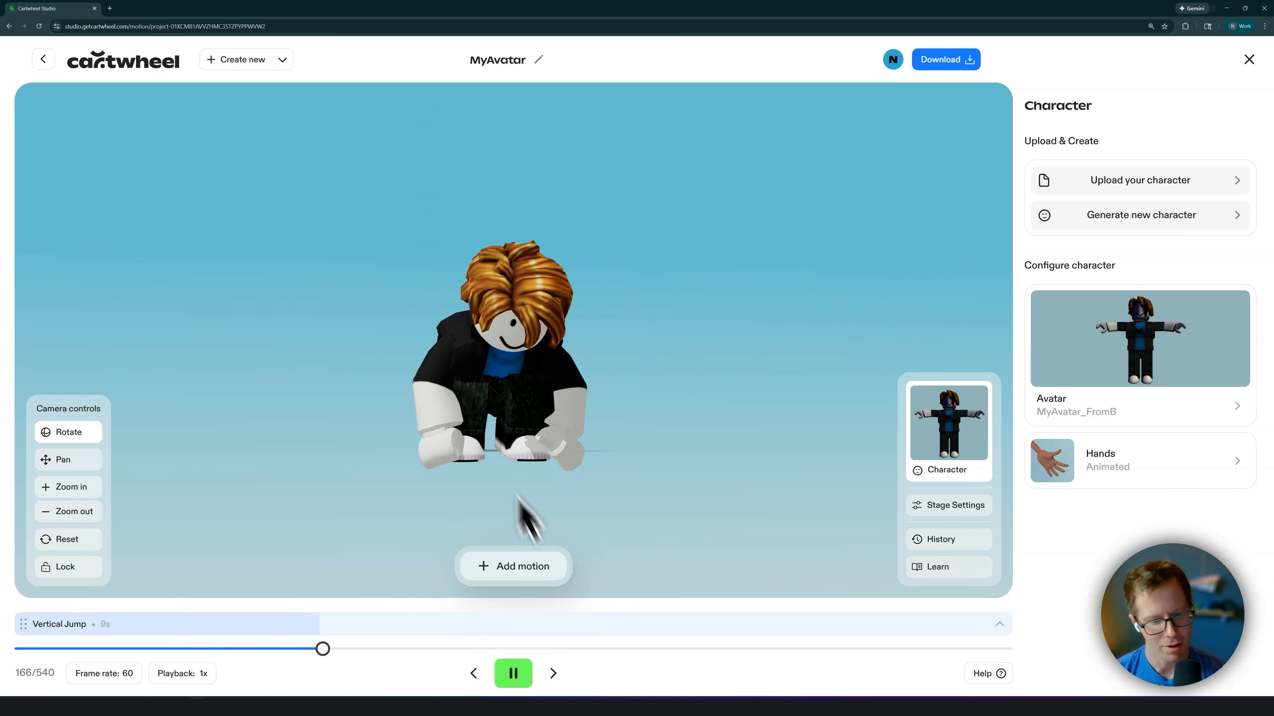
- Add the suggested Boxer Footwork Punches animation after Vertical Jump and view the blended motion from several angles
left_click(524, 574)
left_click(499, 567)
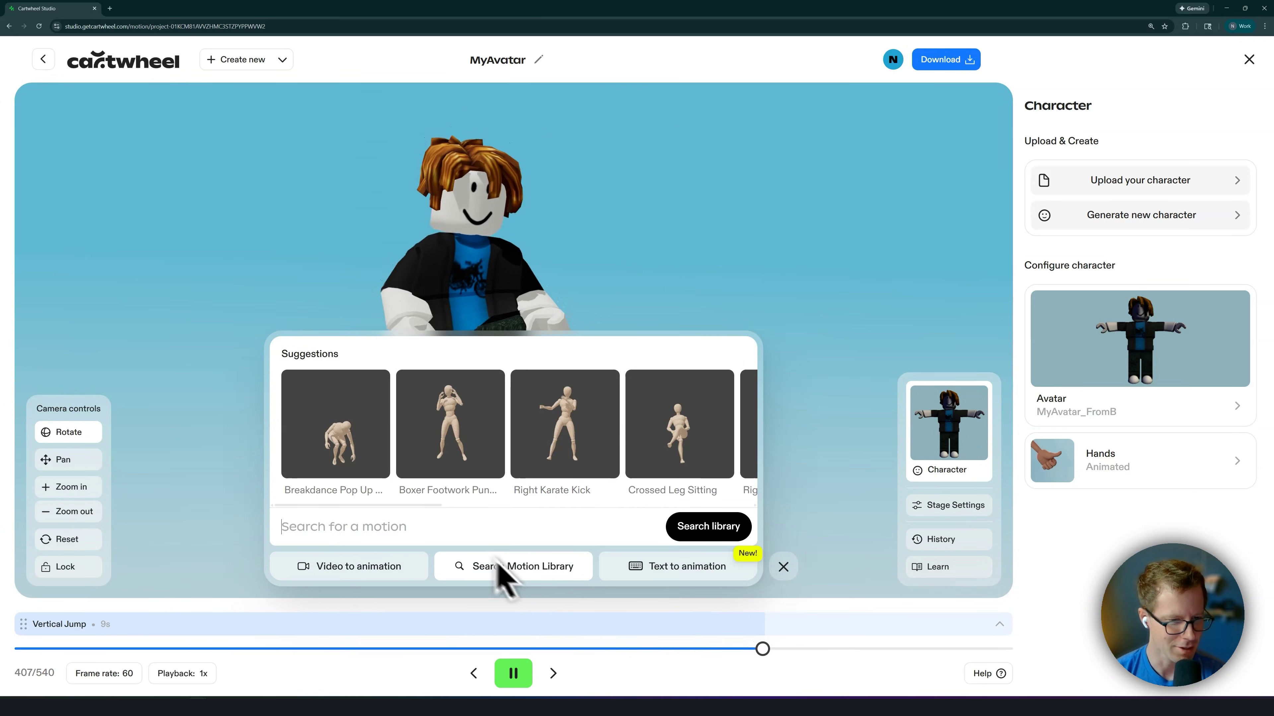
mouse_move(441, 464)
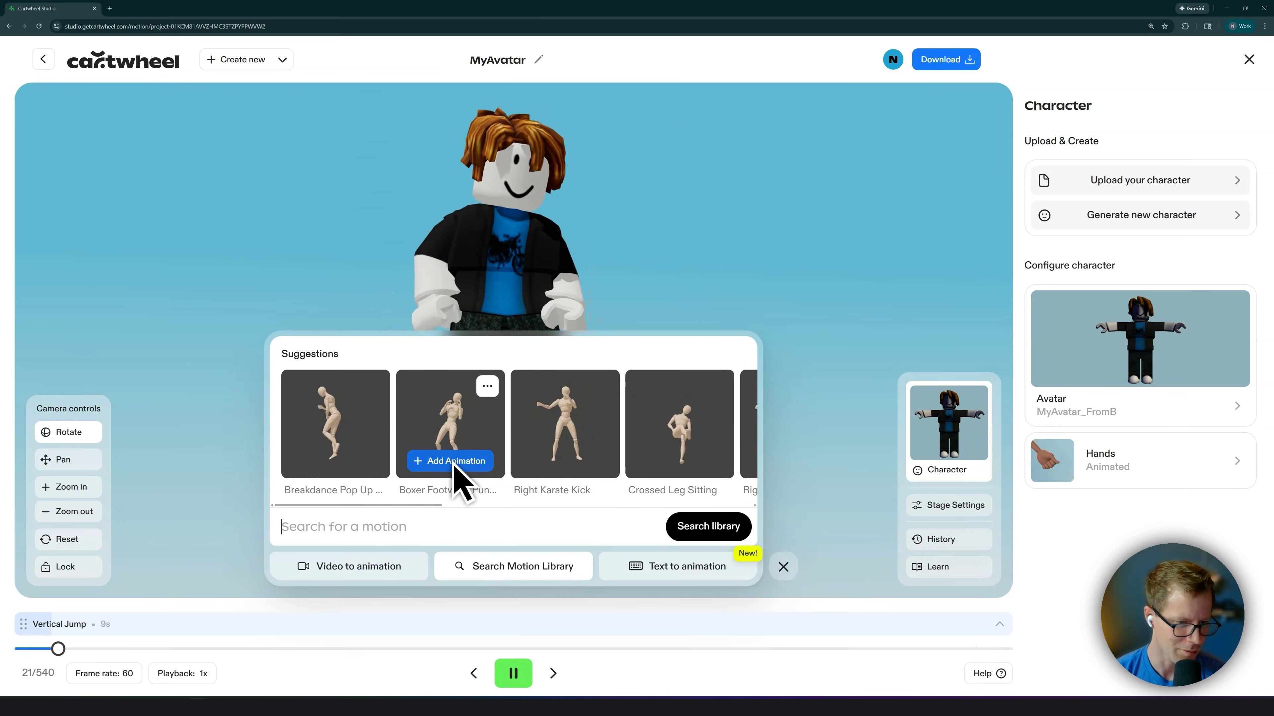
left_click(454, 459)
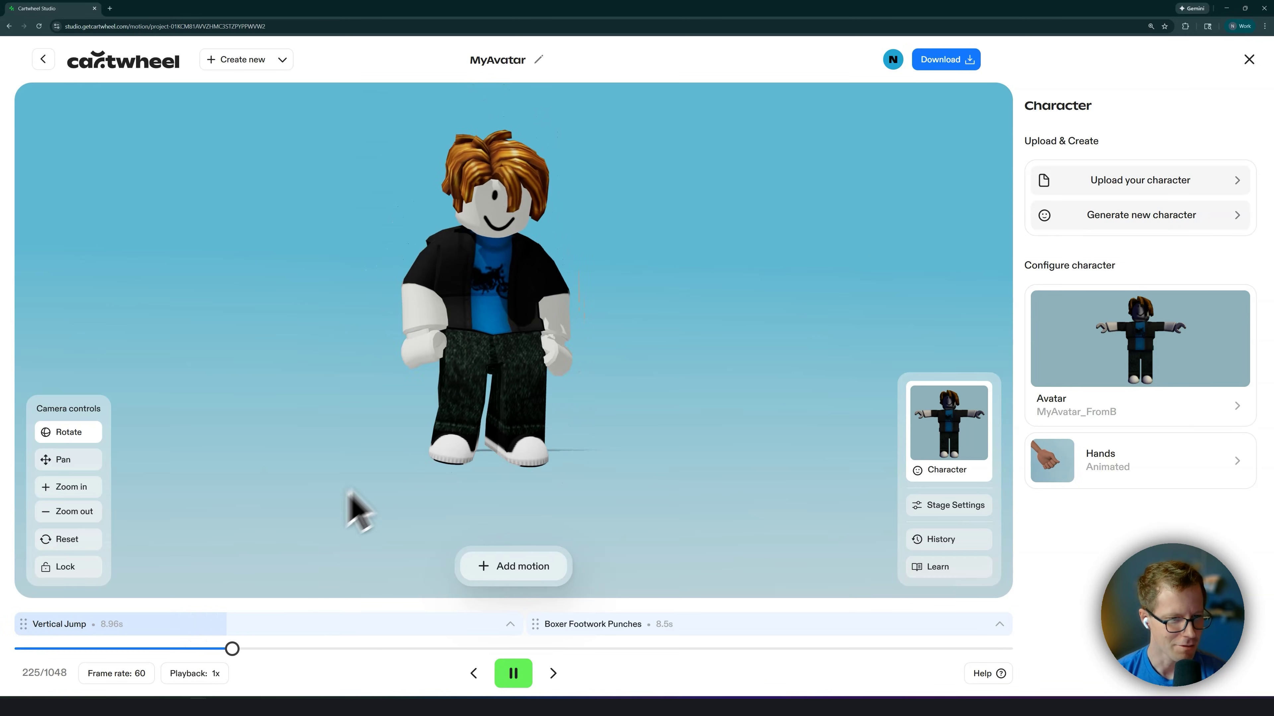
left_click_drag(353, 507, 466, 474)
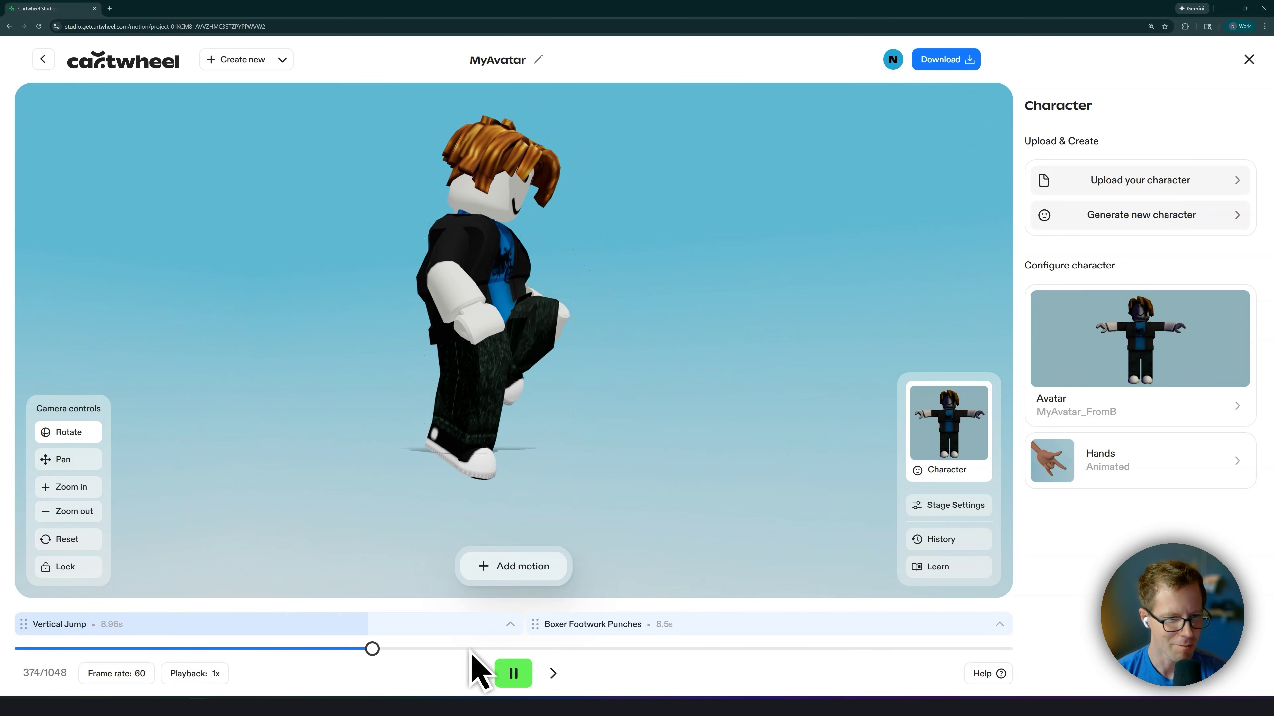
left_click_drag(465, 496, 430, 562)
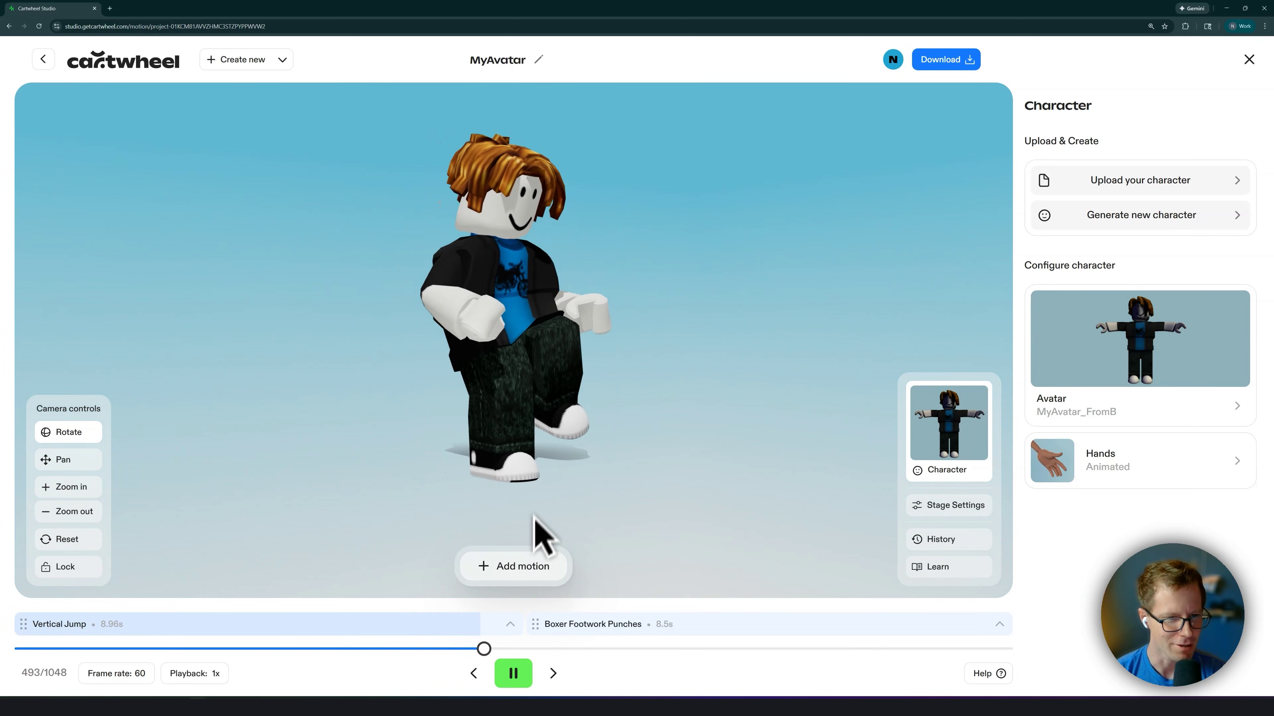
left_click_drag(567, 522, 531, 572)
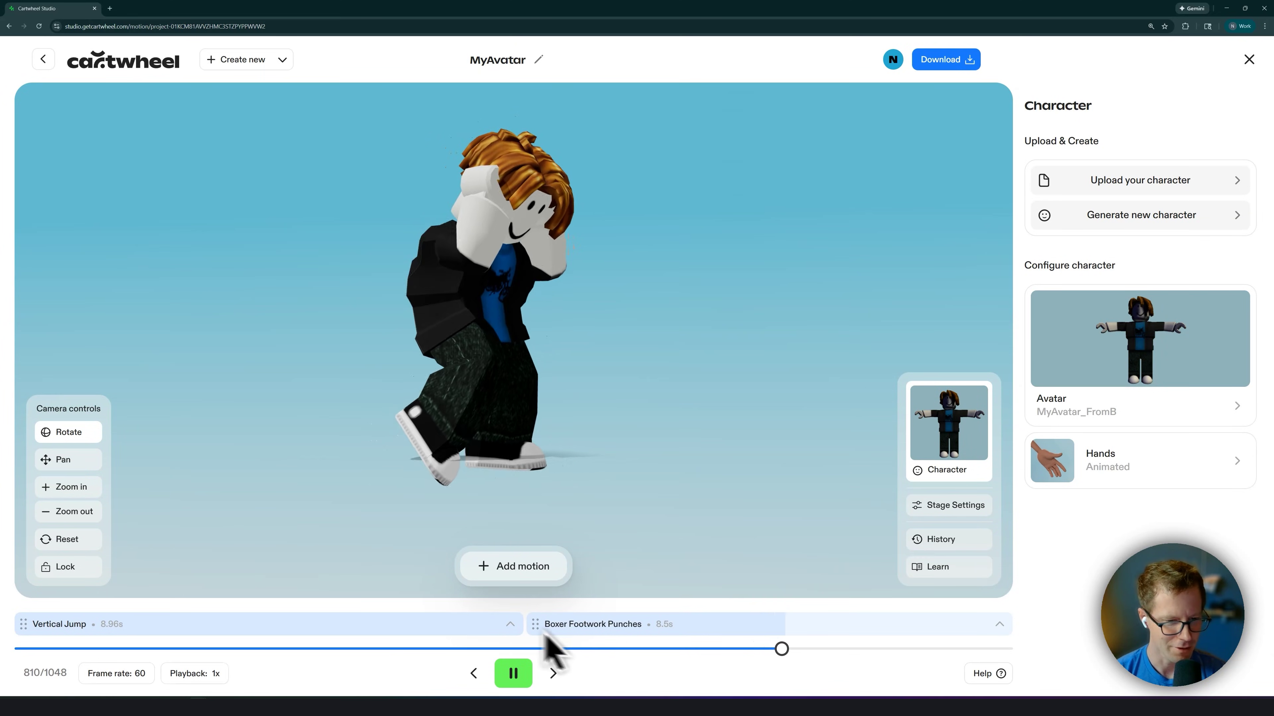
- Trim the Vertical Jump clip to 4 s and move the Boxer Footwork Punches clip in front of it
left_click(515, 630)
left_click_drag(845, 520, 710, 520)
left_click(436, 642)
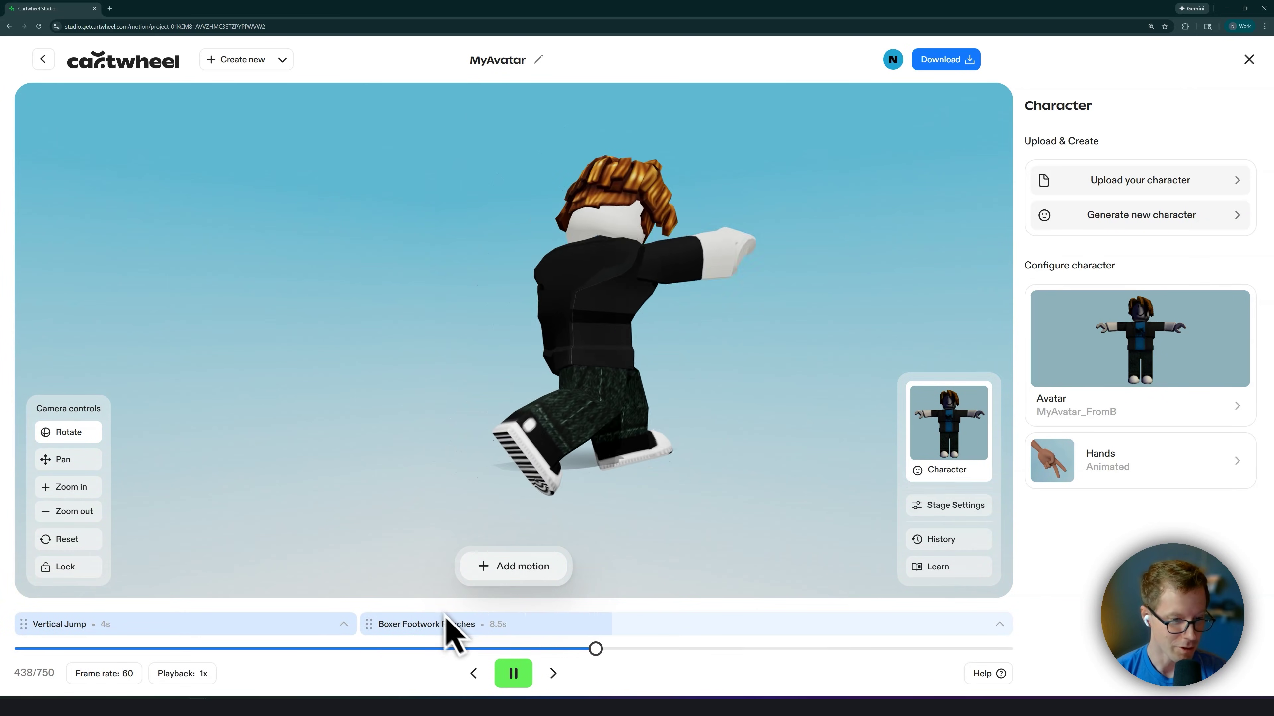
left_click_drag(456, 630, 168, 627)
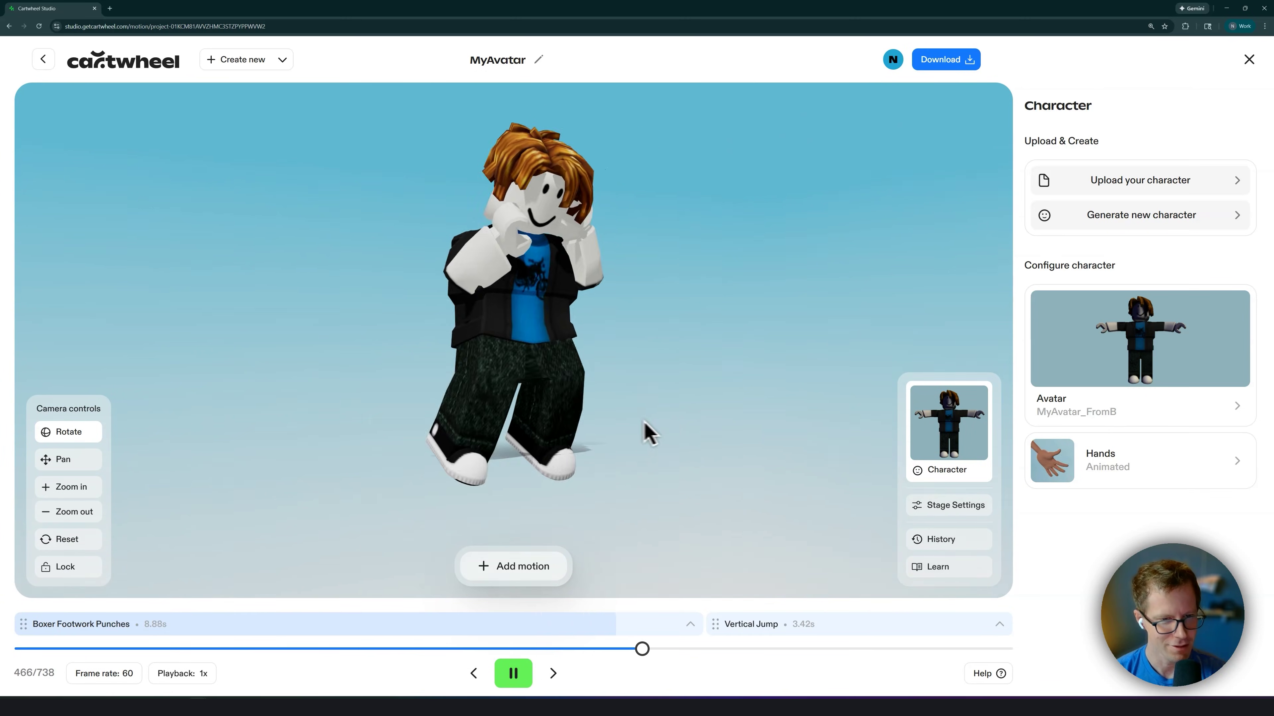
- Add a video-to-animation motion from WomanDancing.webm, trimming the end so 7.22 s is selected
left_click(516, 572)
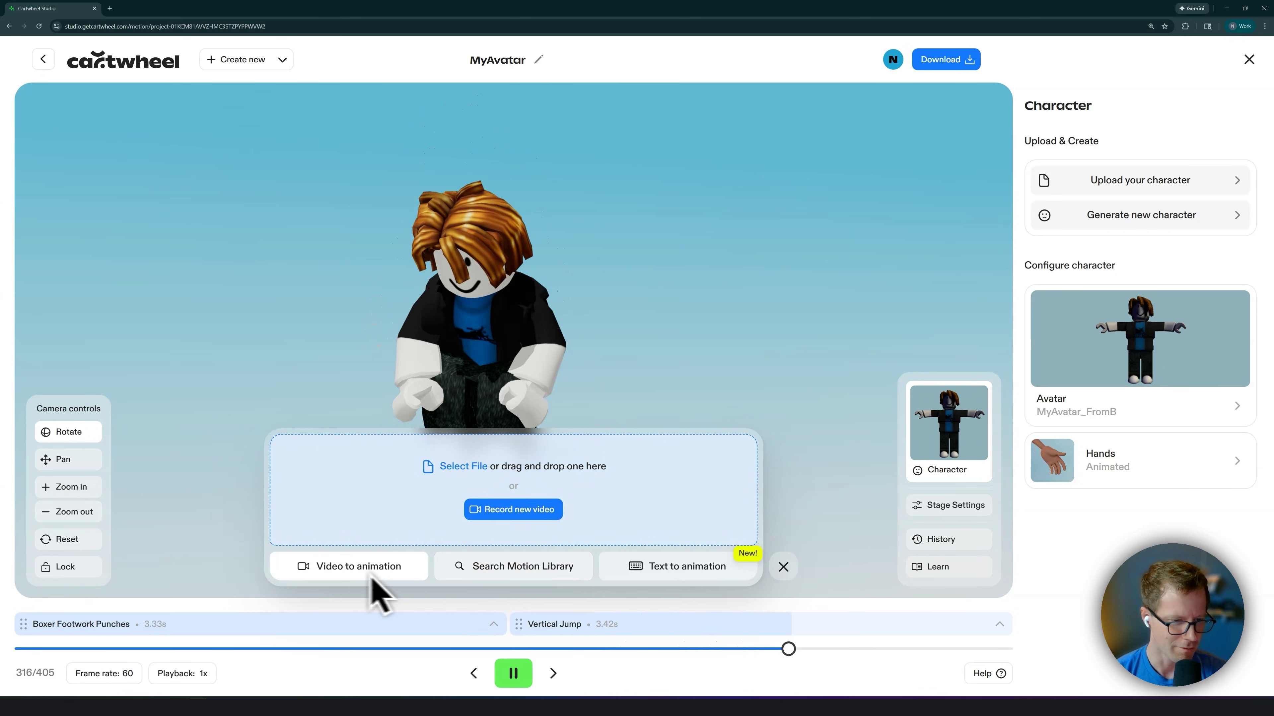
left_click(358, 577)
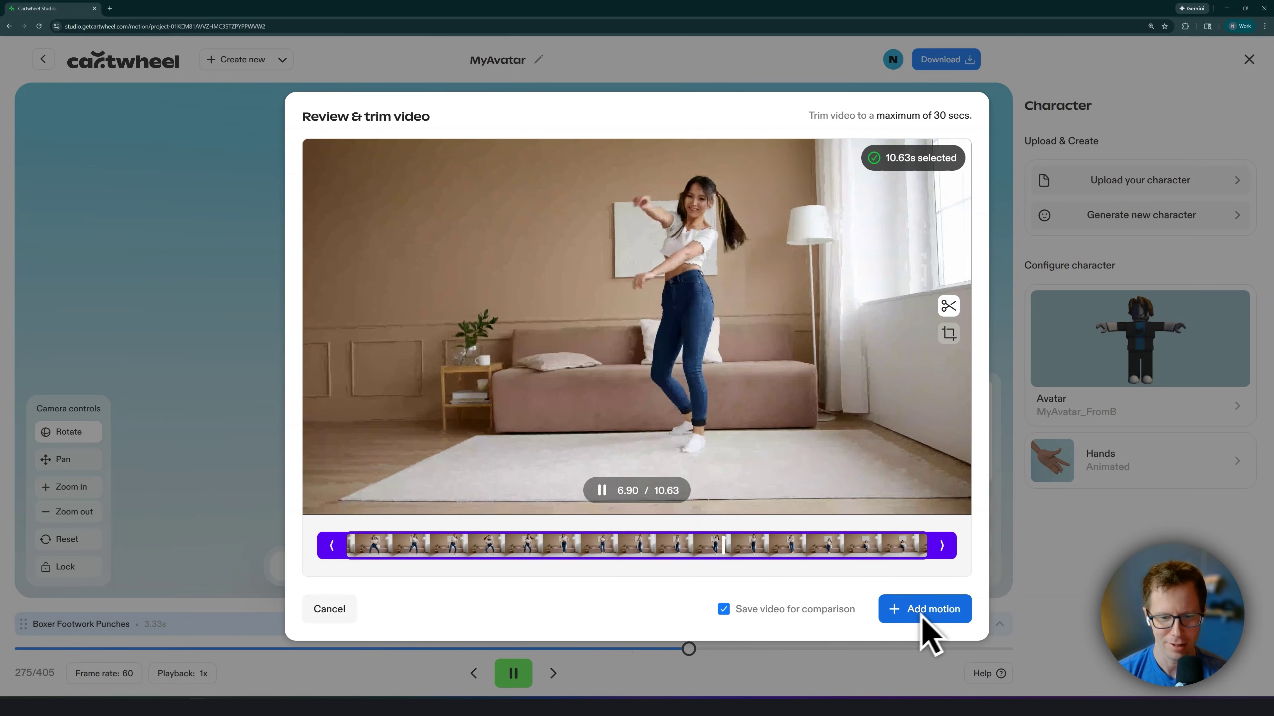
left_click_drag(942, 545, 751, 561)
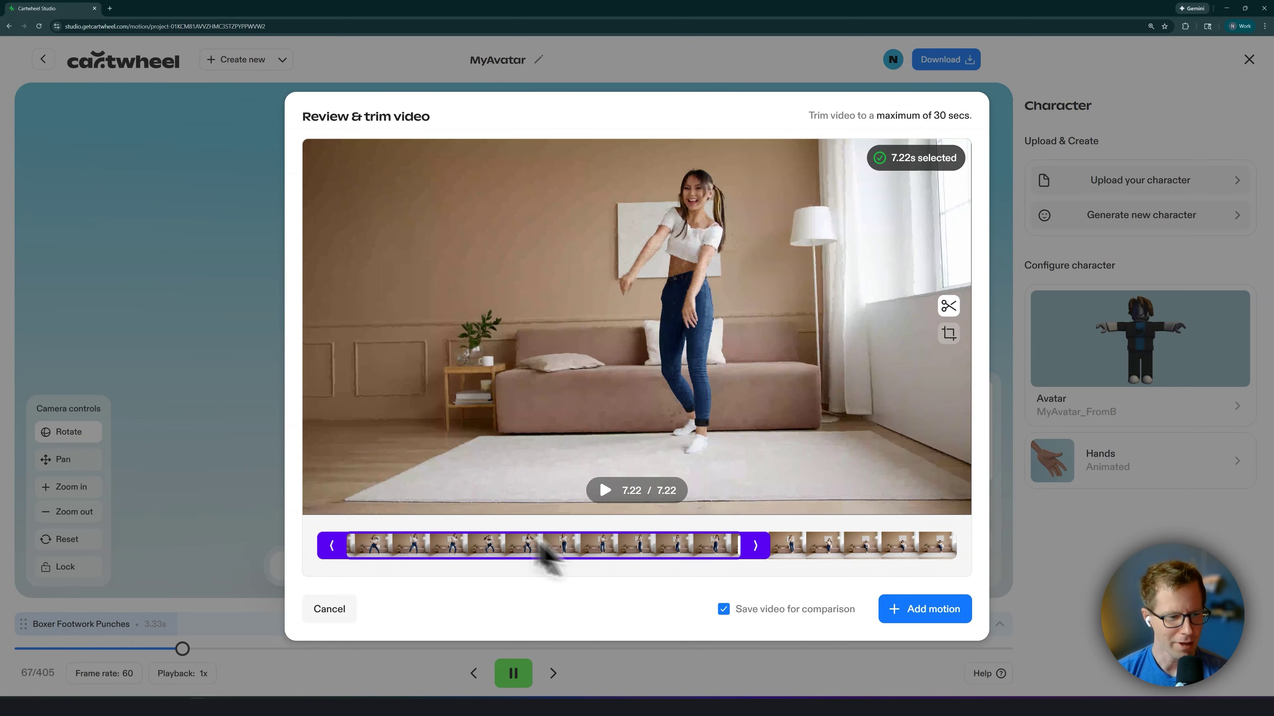
left_click(933, 609)
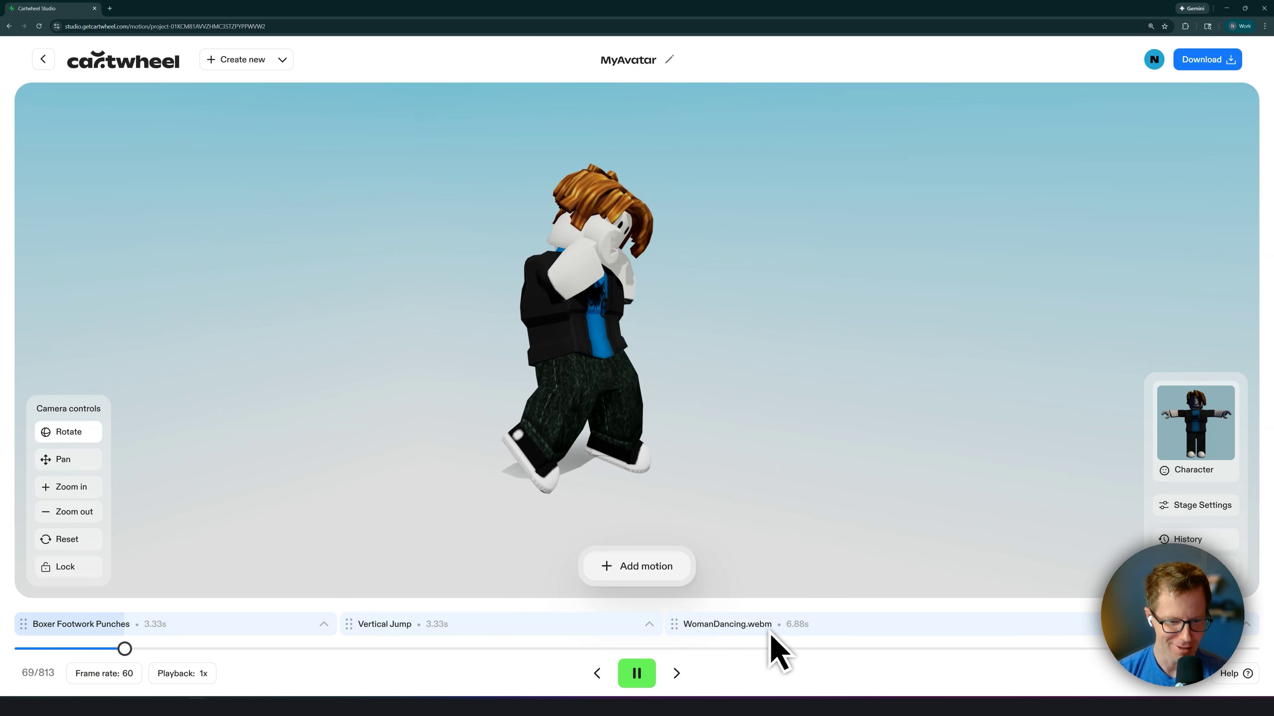
- Move the WomanDancing.webm clip between Boxer Footwork Punches and Vertical Jump, and play through the transitions
left_click_drag(800, 630, 370, 631)
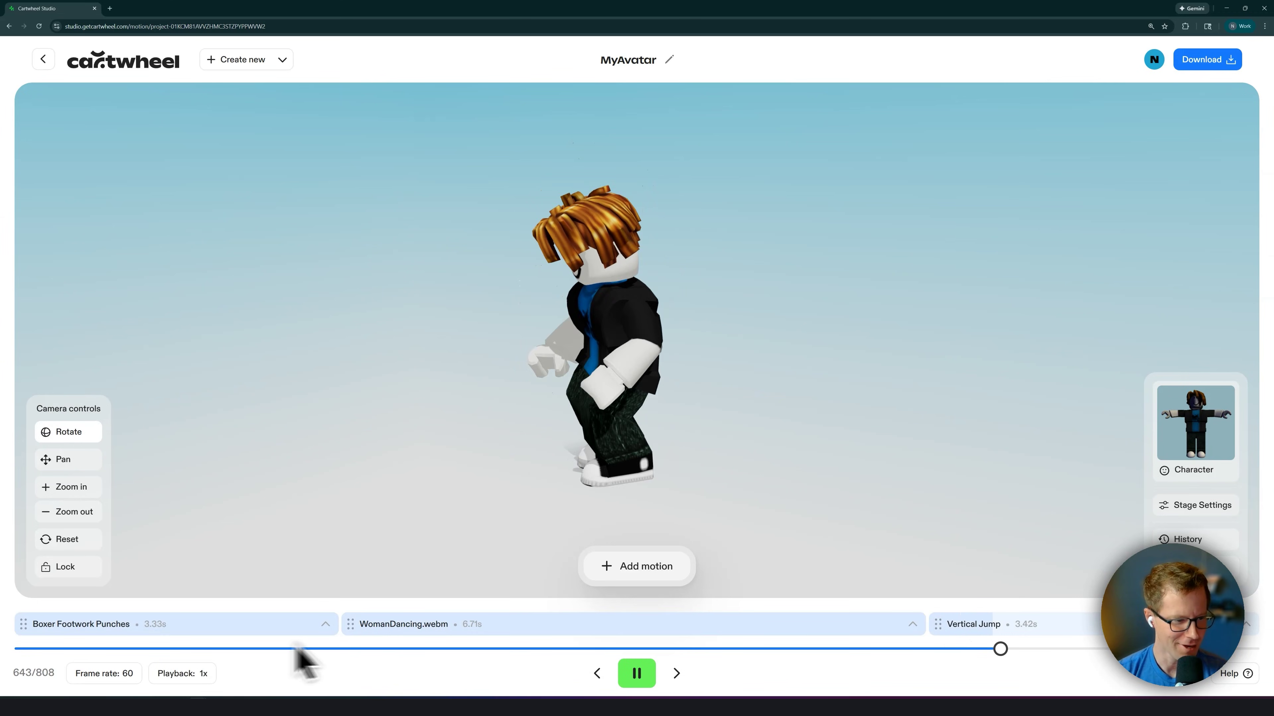
left_click(271, 648)
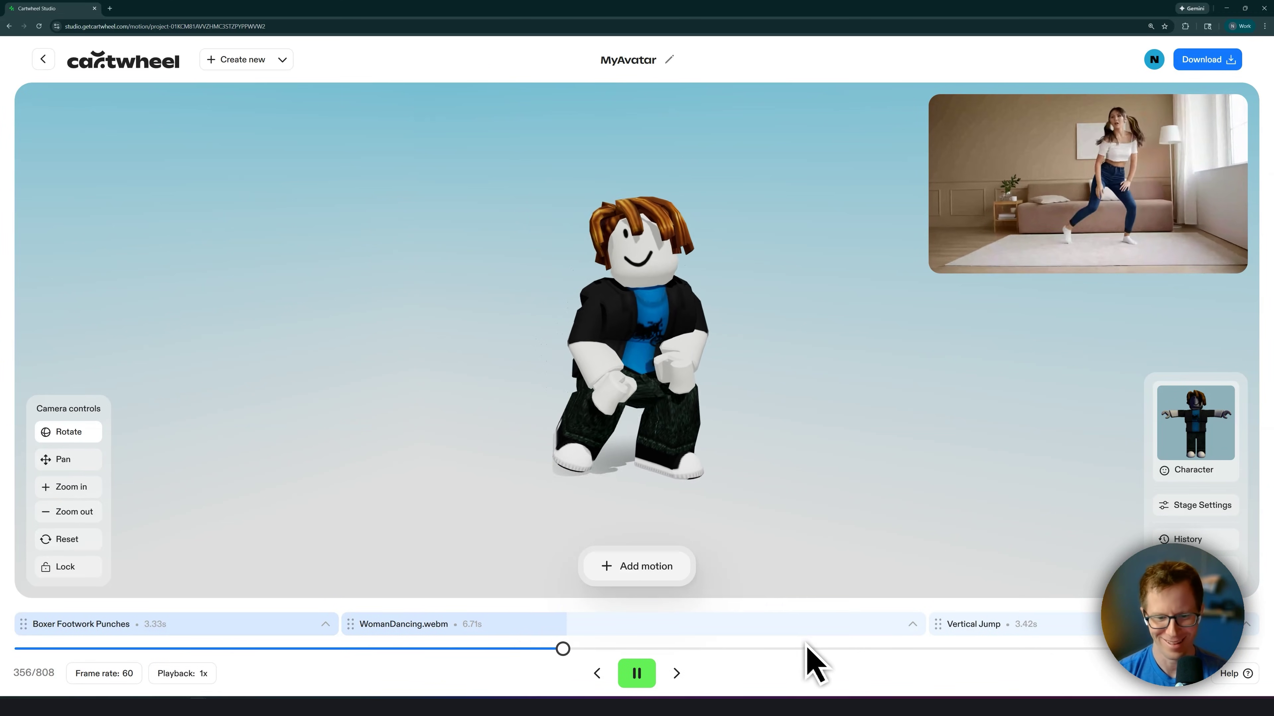
left_click(973, 649)
left_click_drag(712, 649, 312, 649)
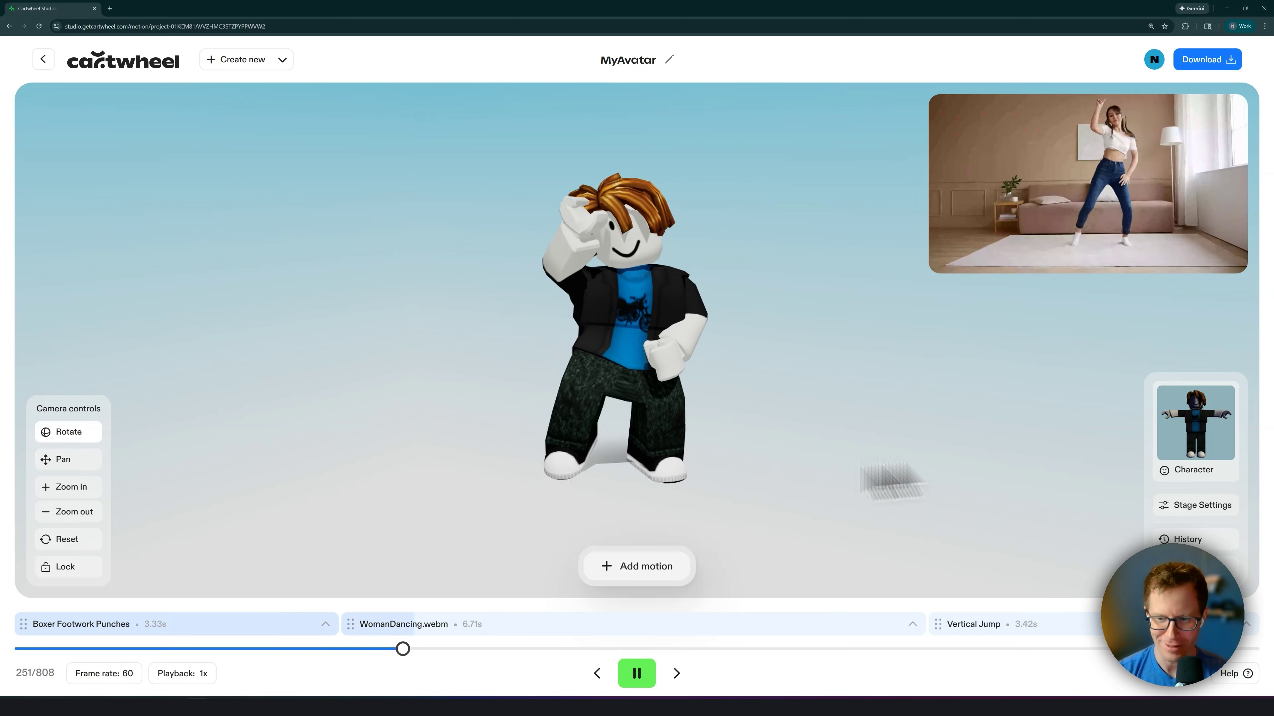
- Set the stage's playback speed to 1.5x and close the settings
left_click(1198, 510)
left_click_drag(1111, 374, 1157, 390)
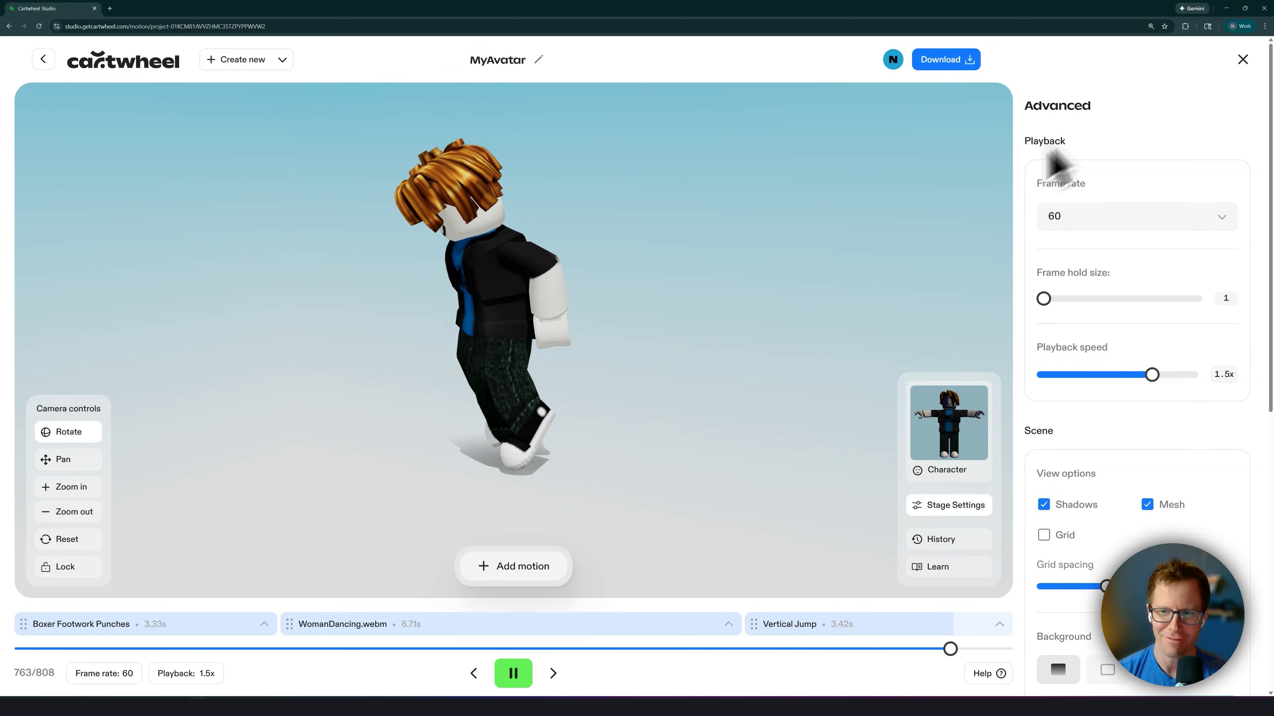
left_click(1242, 59)
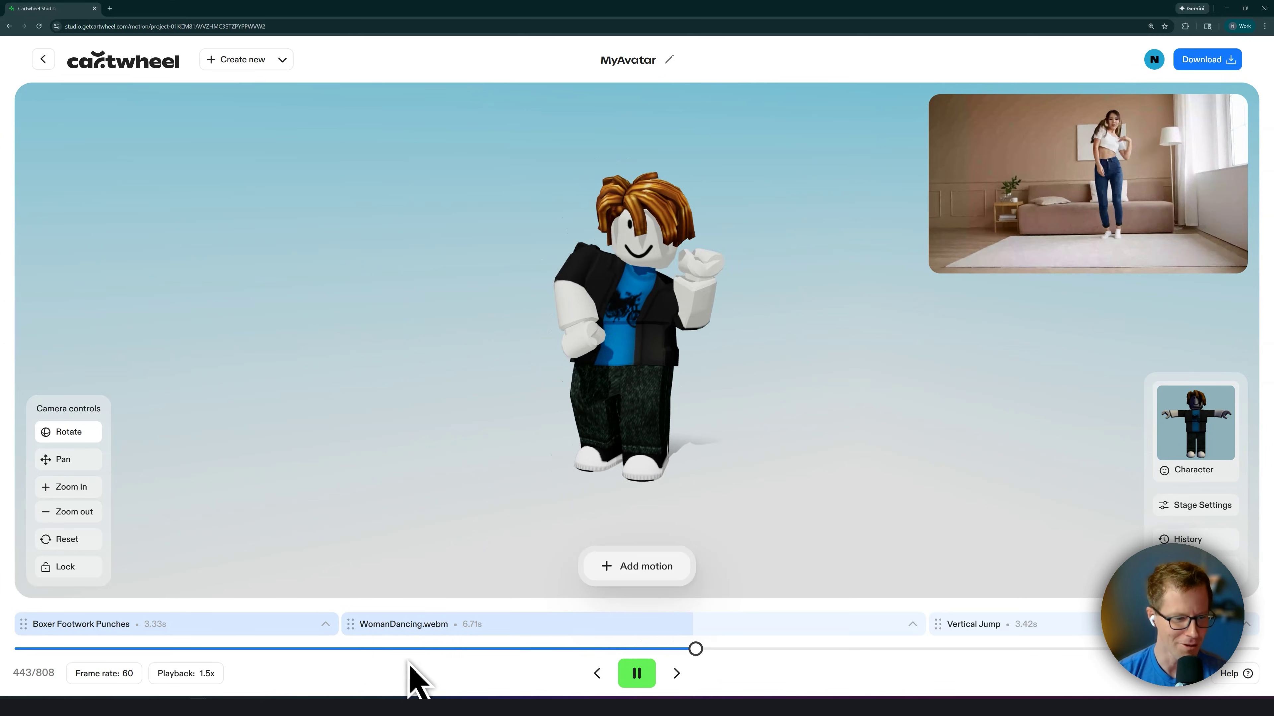
left_click(422, 625)
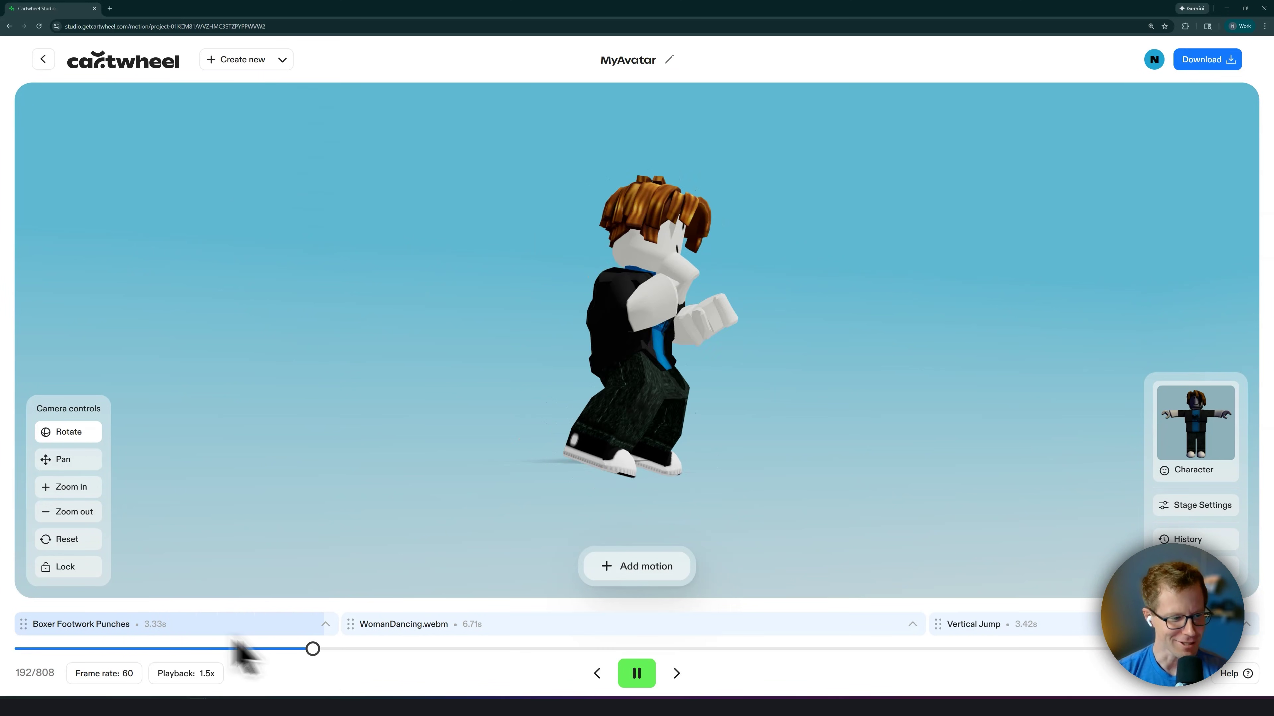
left_click_drag(177, 627, 208, 639)
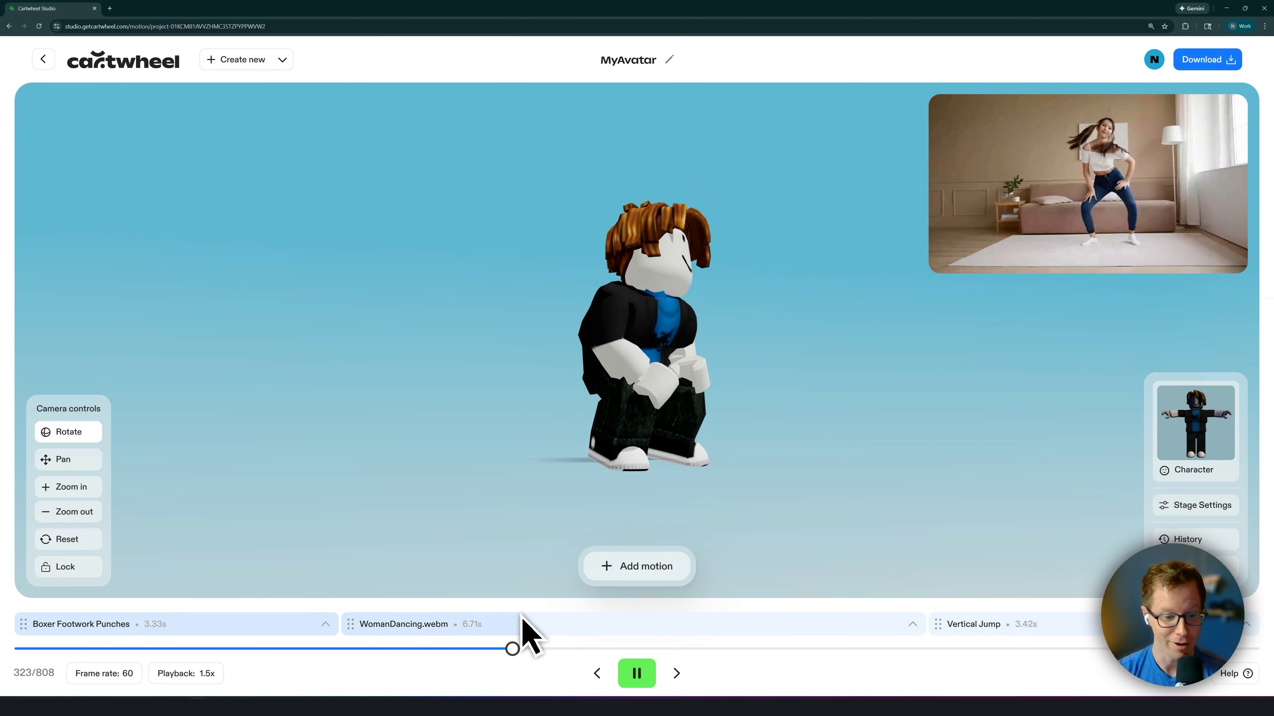
- Add a text-to-animation motion from the prompt "walk like a zombie"
left_click(642, 569)
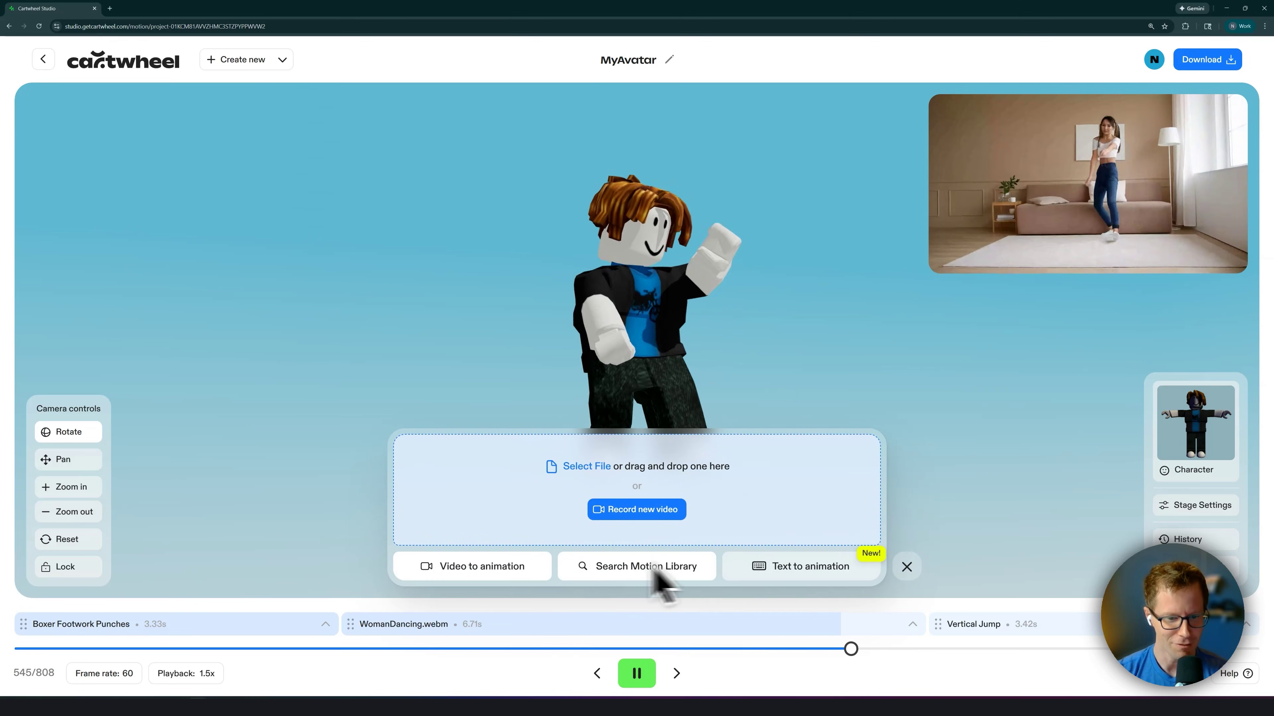
left_click(795, 571)
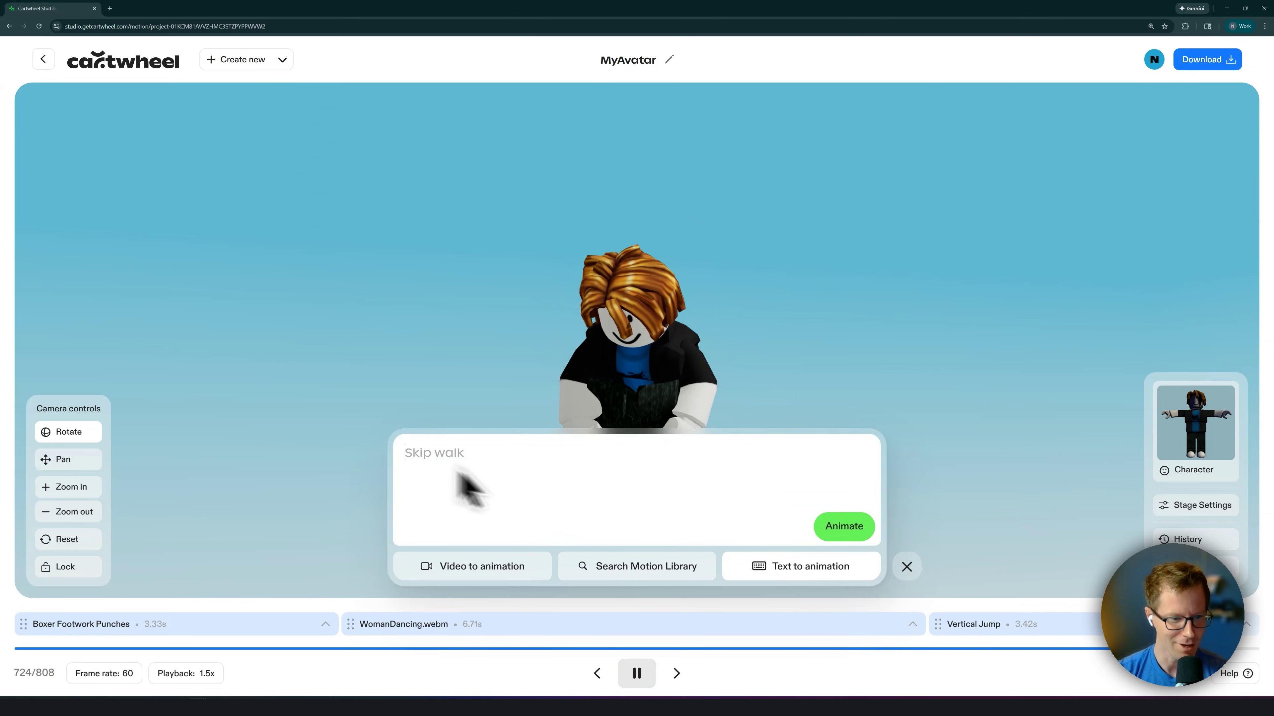
type("walk like a zomb")
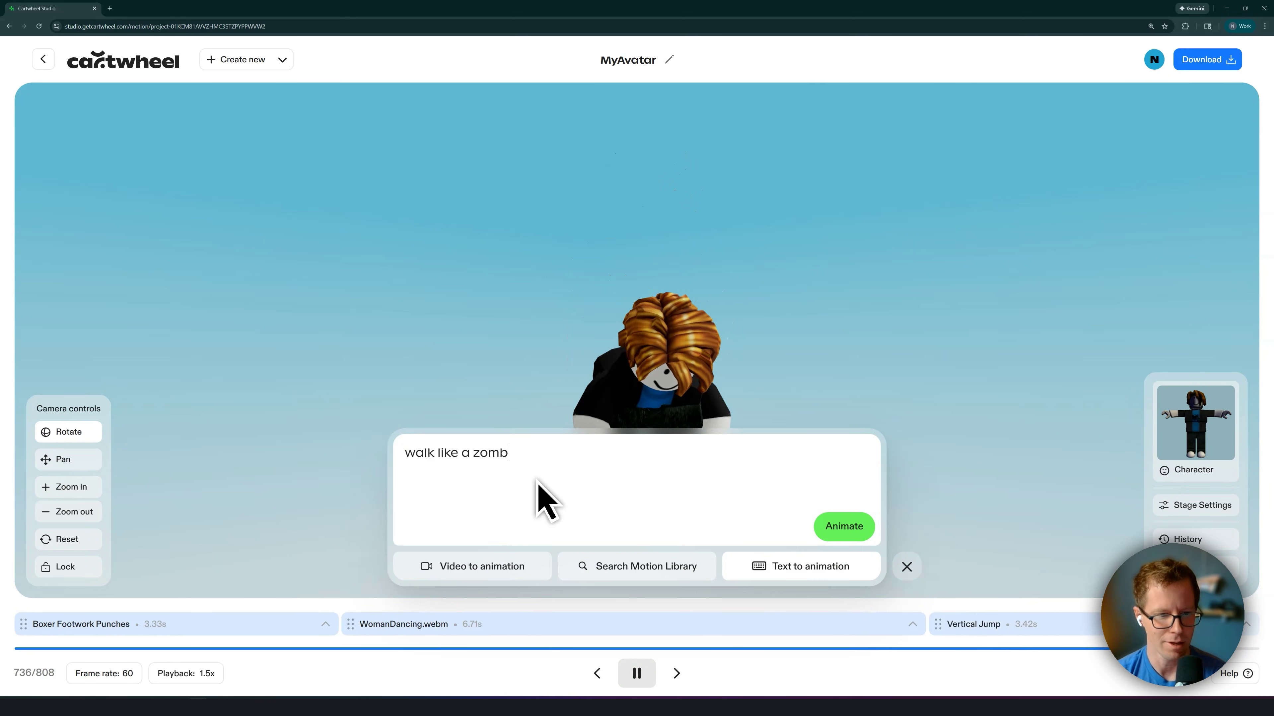
type("ie")
left_click(843, 527)
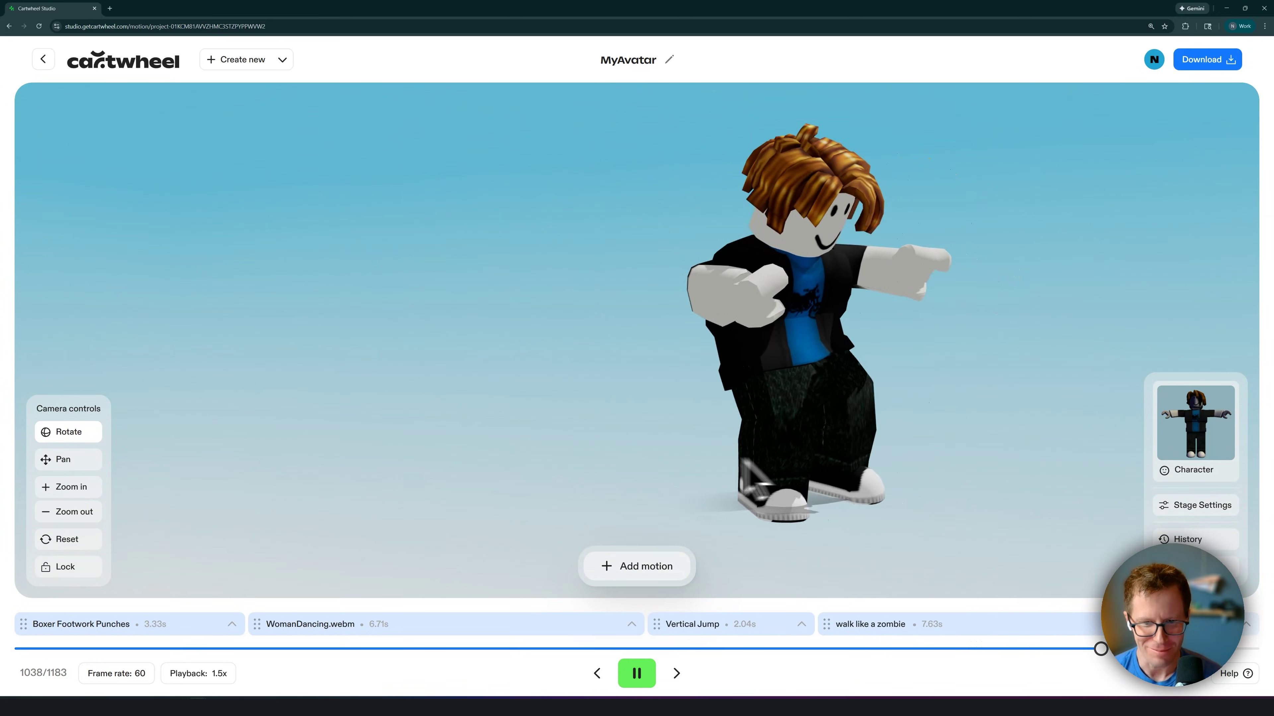
- Play the zombie walk clip, and replay the whole motion sequence from the start while viewing the avatar from other angles
left_click(847, 649)
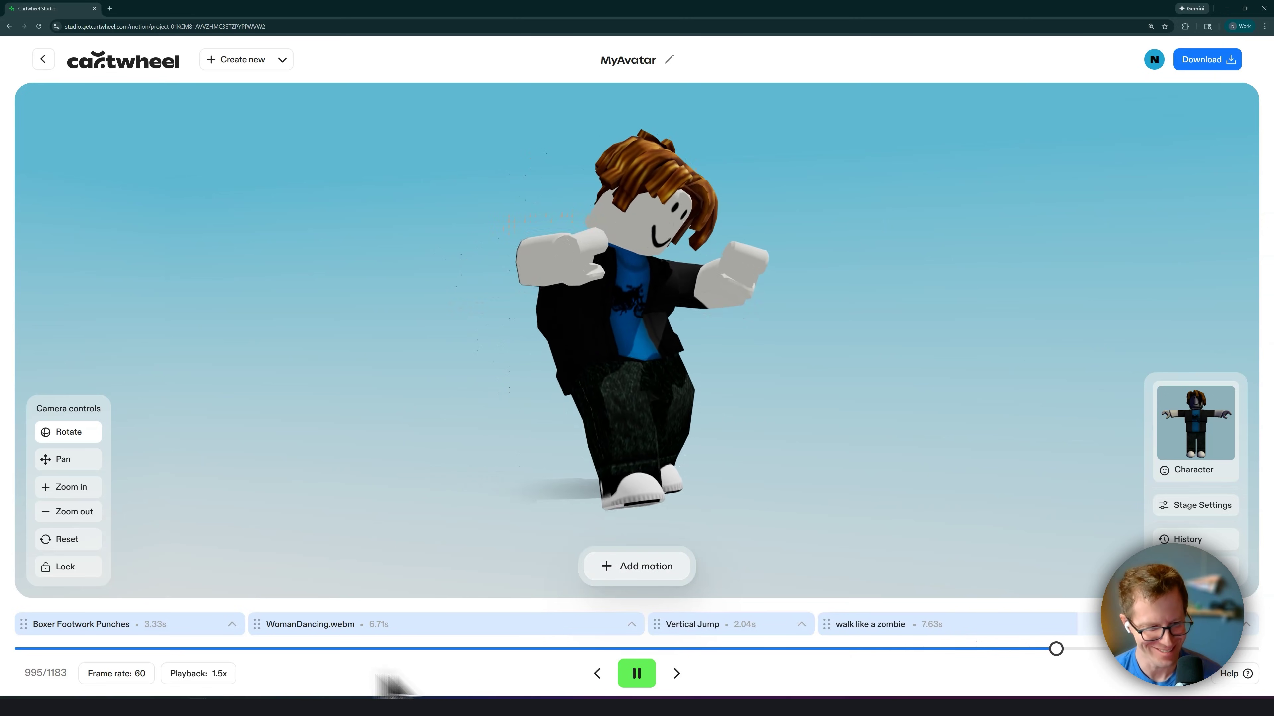
left_click(30, 648)
left_click_drag(251, 482, 477, 455)
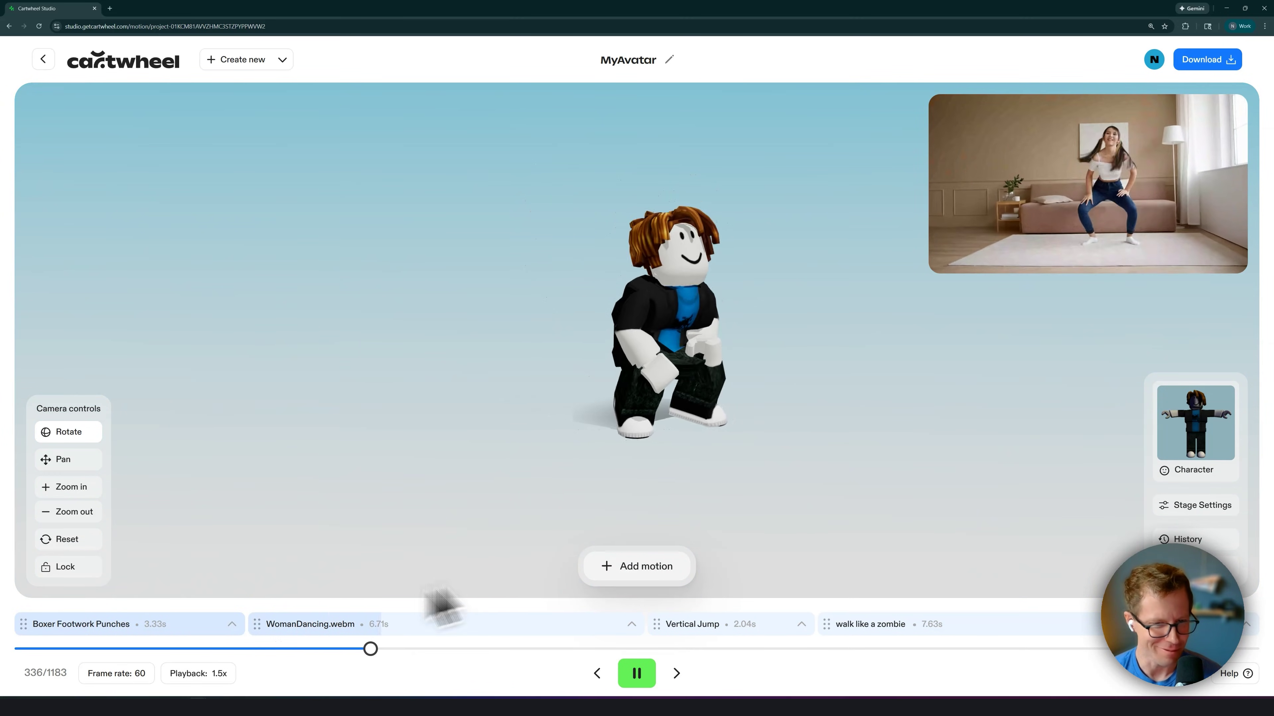
left_click(43, 649)
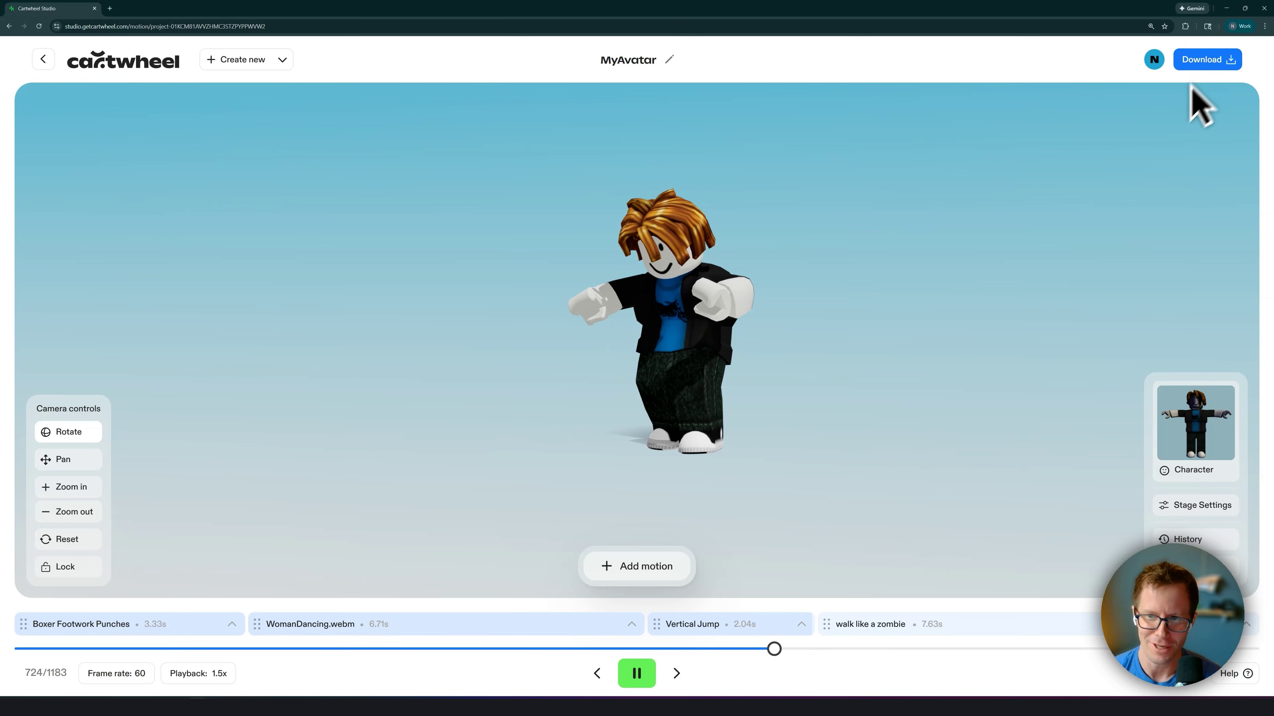
- Download the animation as an FBX for Blender with the mesh included, frame rate 30 and spline simplification set to None
left_click(1204, 64)
left_click(410, 332)
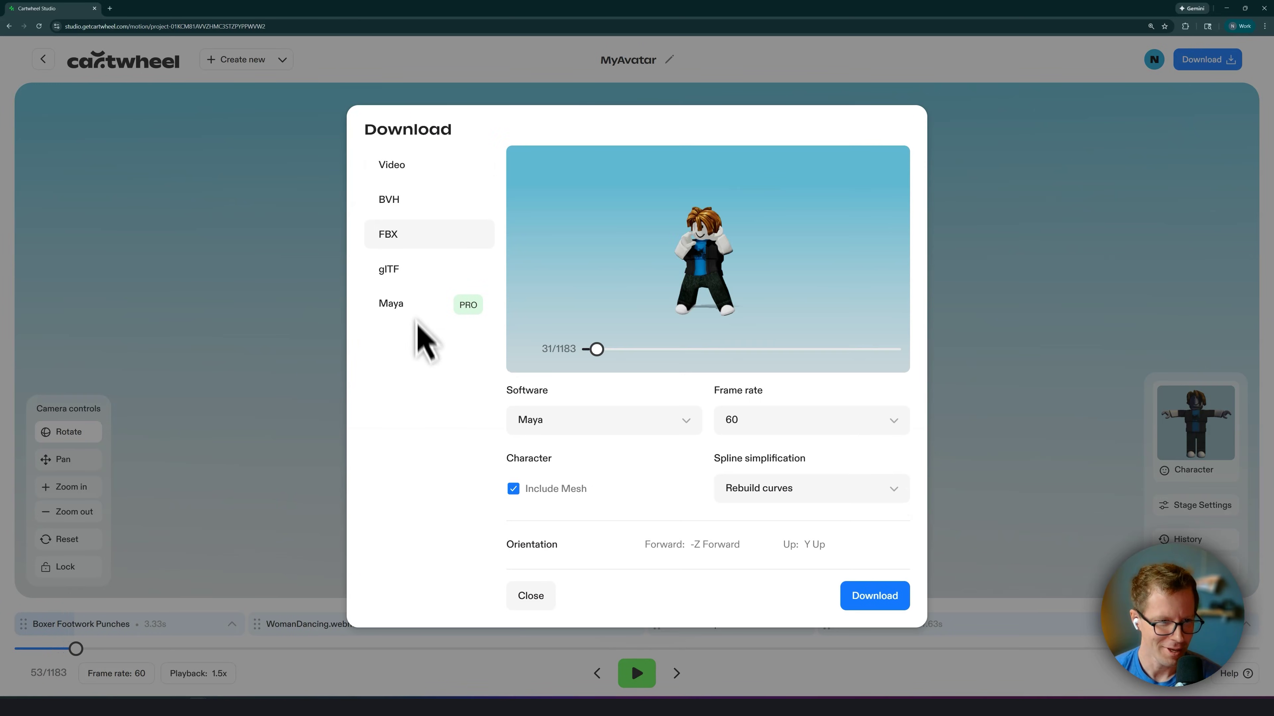
left_click(662, 431)
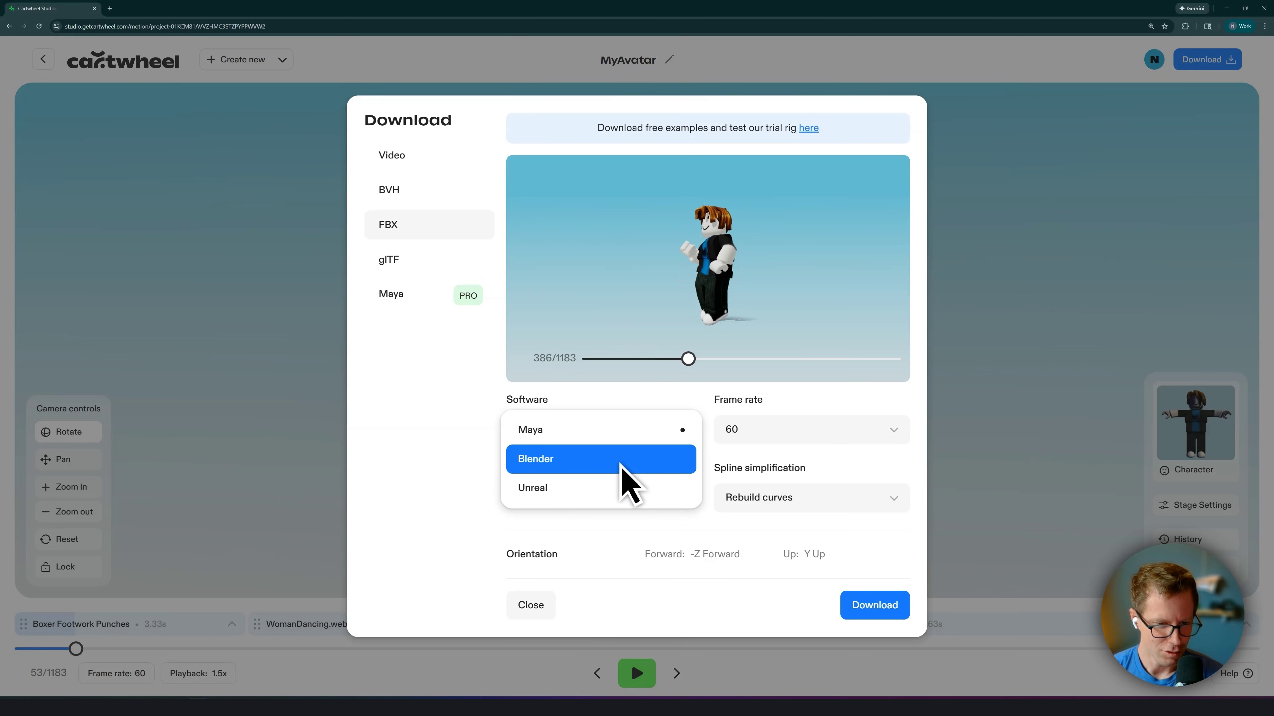
left_click(622, 465)
left_click(767, 434)
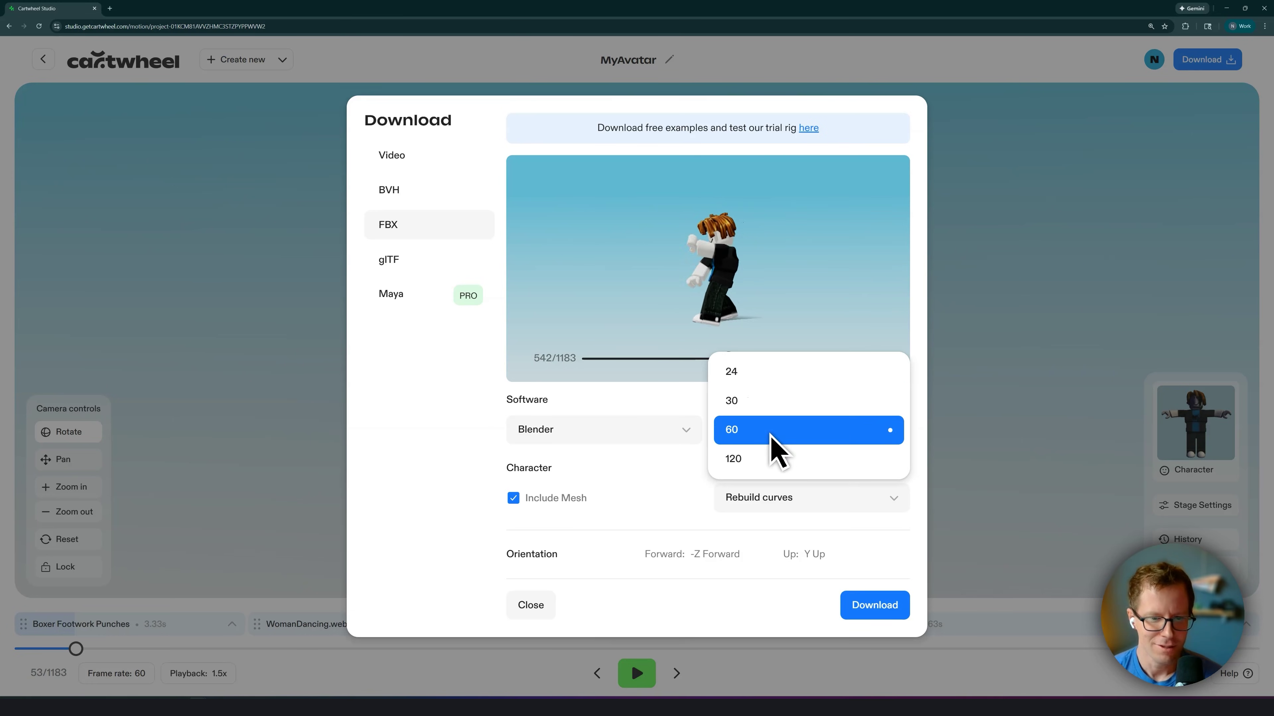
left_click(770, 404)
left_click(781, 499)
left_click(802, 532)
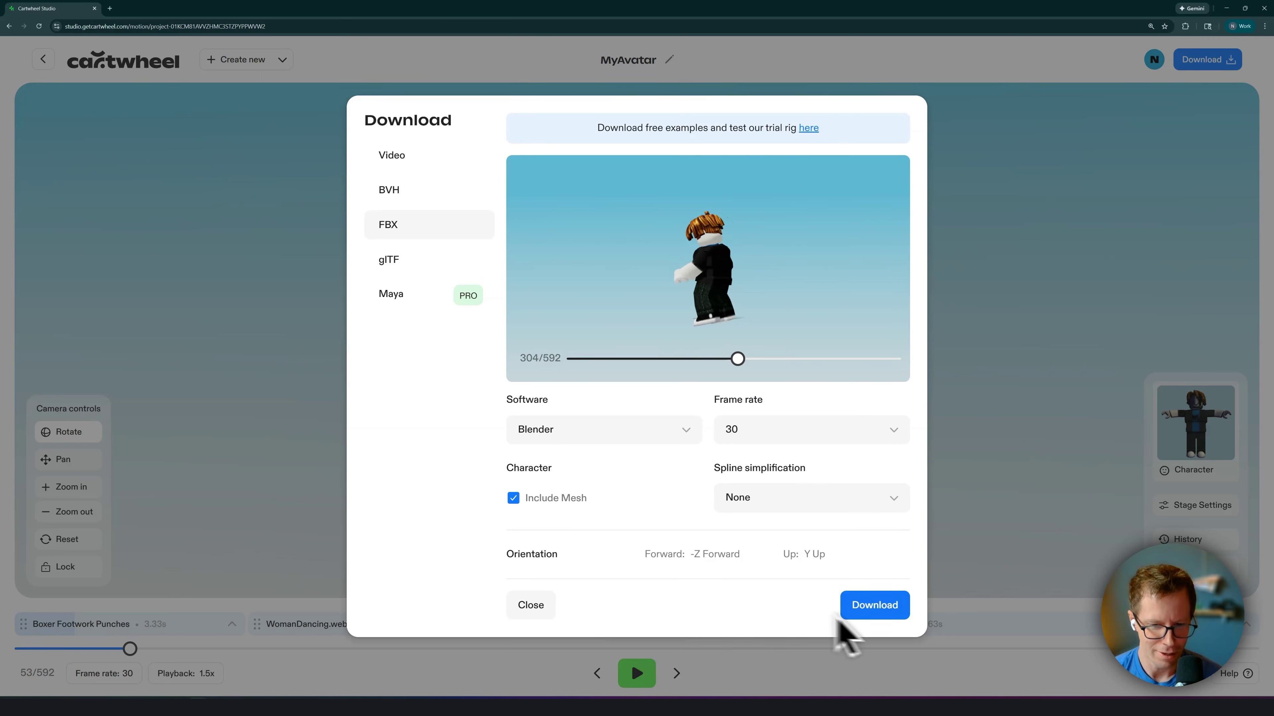
left_click(872, 607)
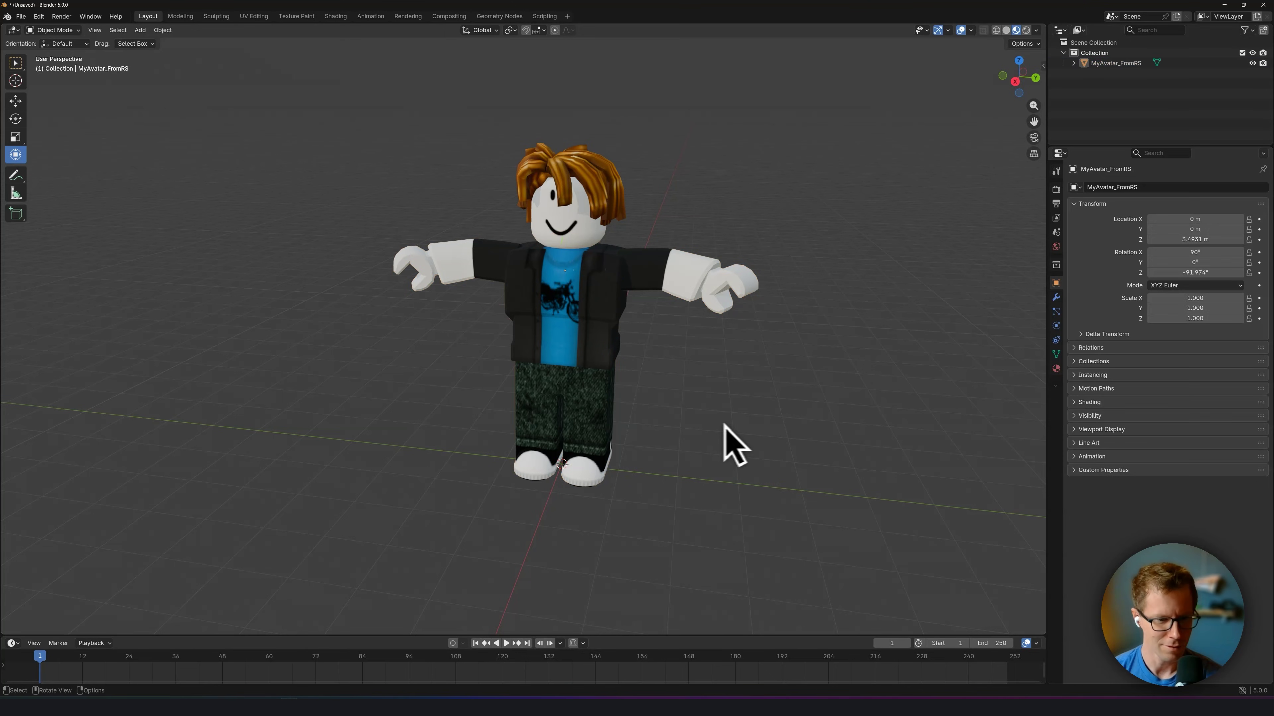
- Switch to Blender and delete the MyAvatar_FromRS object from the scene
middle_click_drag(725, 432, 792, 346)
left_click(1104, 64)
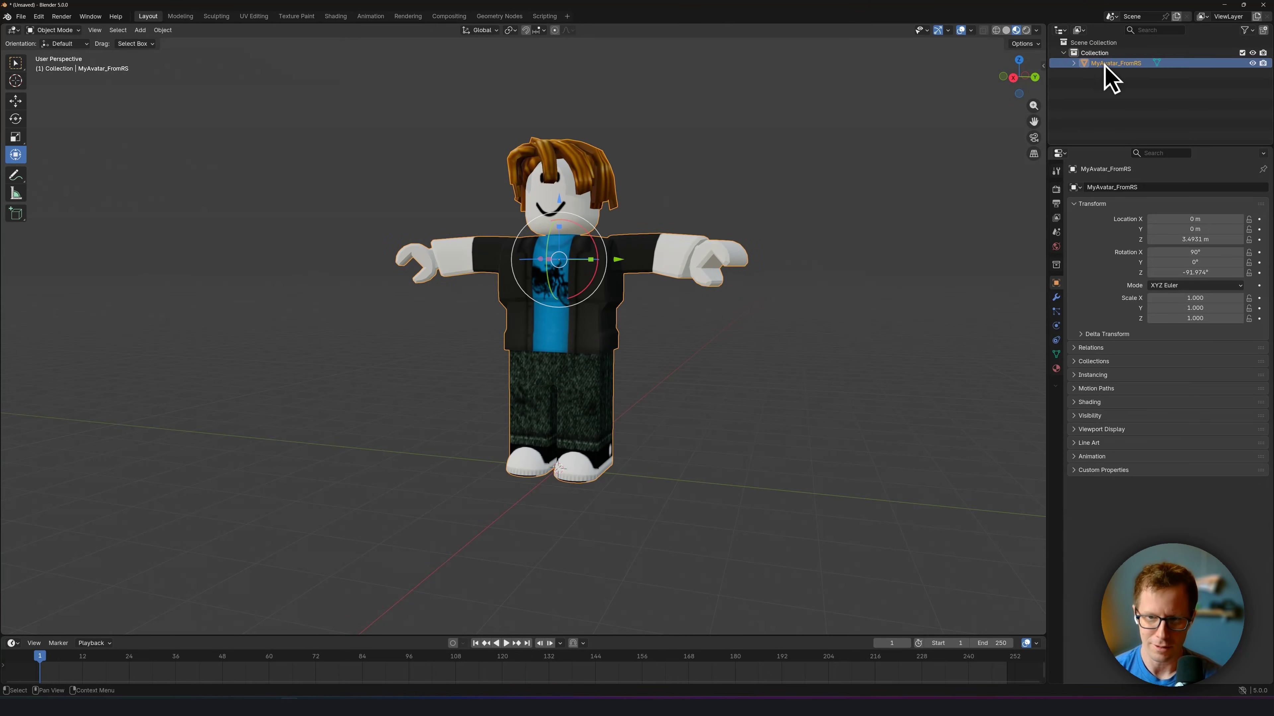
key("Delete")
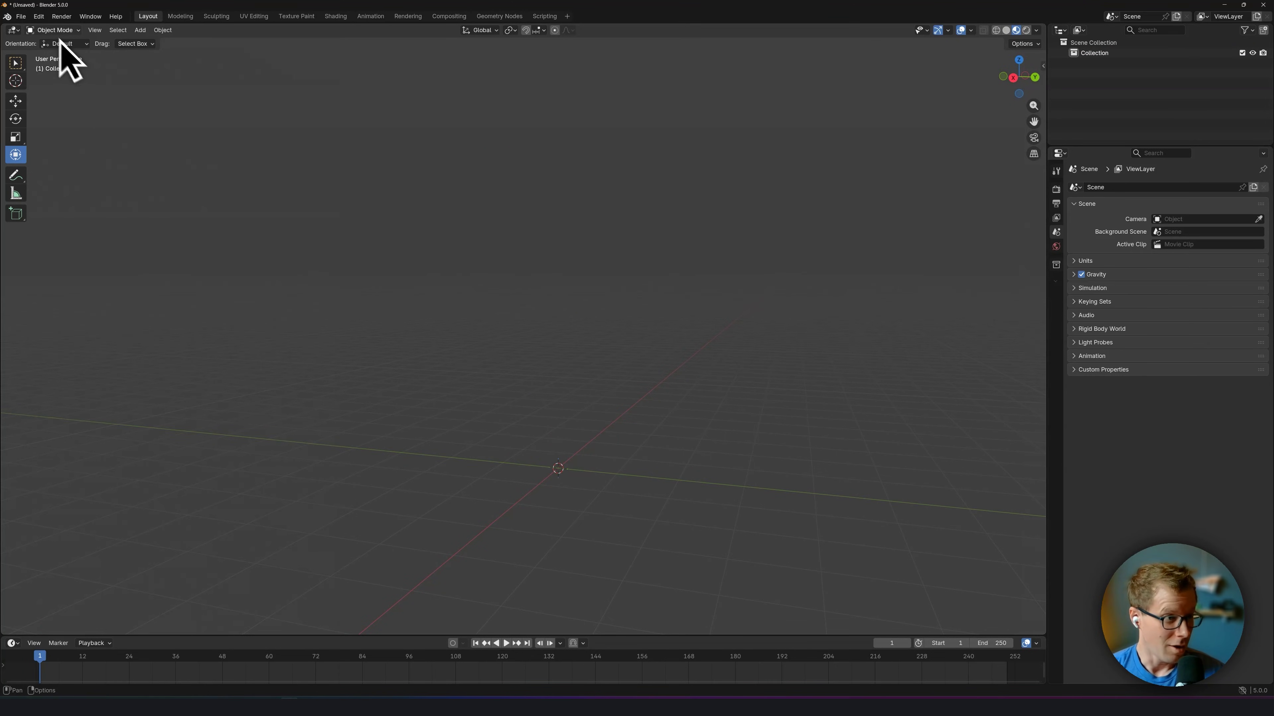
- Import MyAvatar_FromCW.fbx from the Tutorial folder into the empty scene with the FBX importer's existing settings
left_click(21, 16)
mouse_move(68, 163)
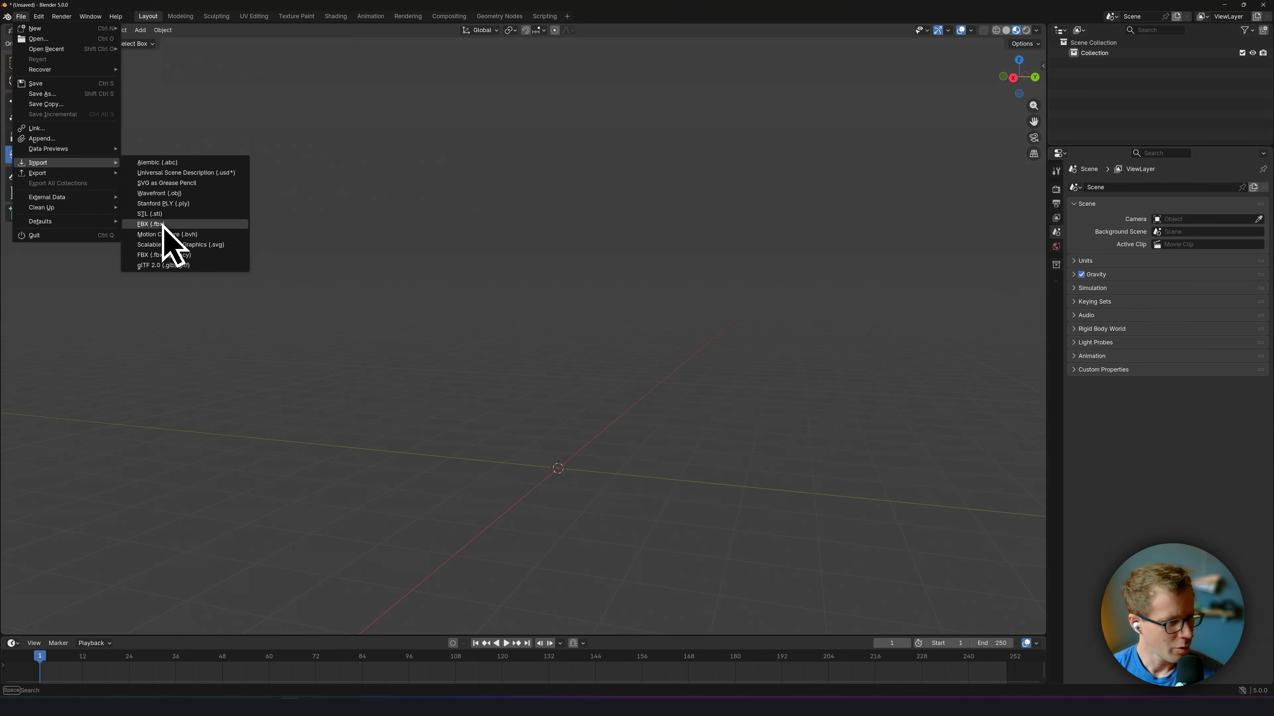
left_click(150, 224)
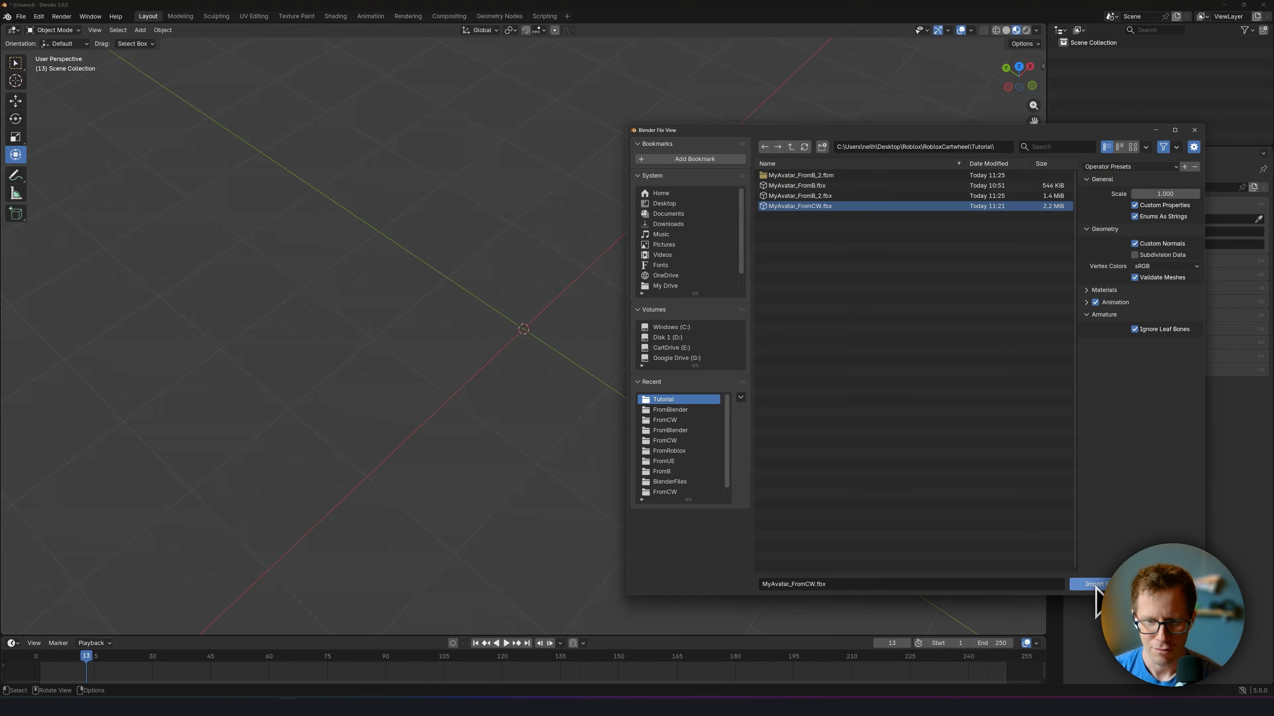
left_click(1078, 585)
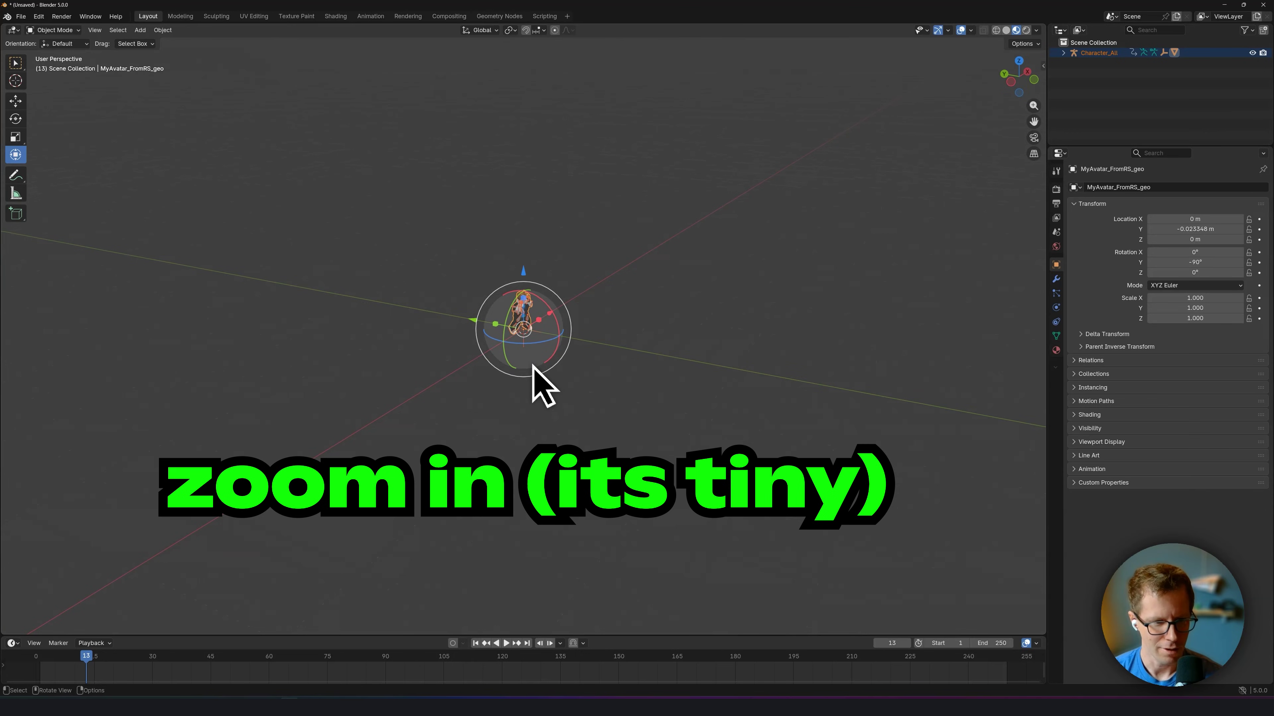
- Play and scrub the imported animation to check the avatar's motion up close
scroll(533, 365, "up", 3)
middle_click_drag(574, 373, 502, 431)
key("space")
middle_click_drag(390, 577, 596, 359)
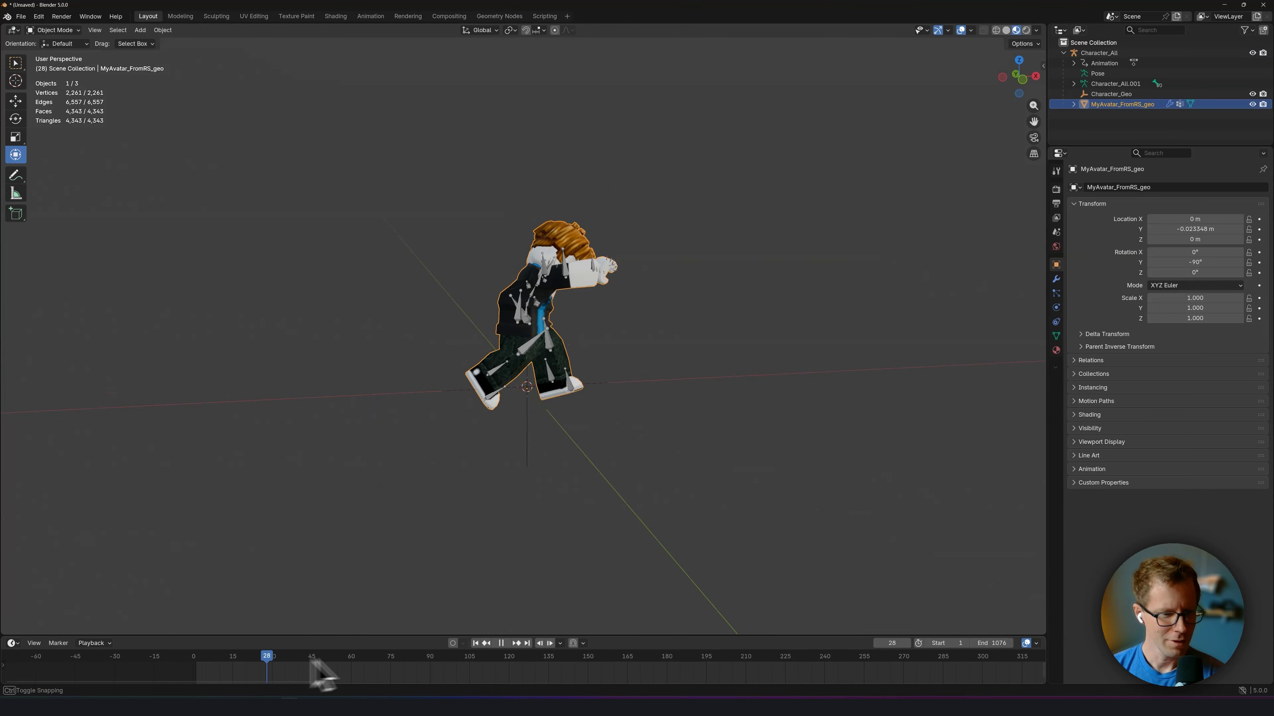
left_click_drag(321, 673, 380, 662)
key("space")
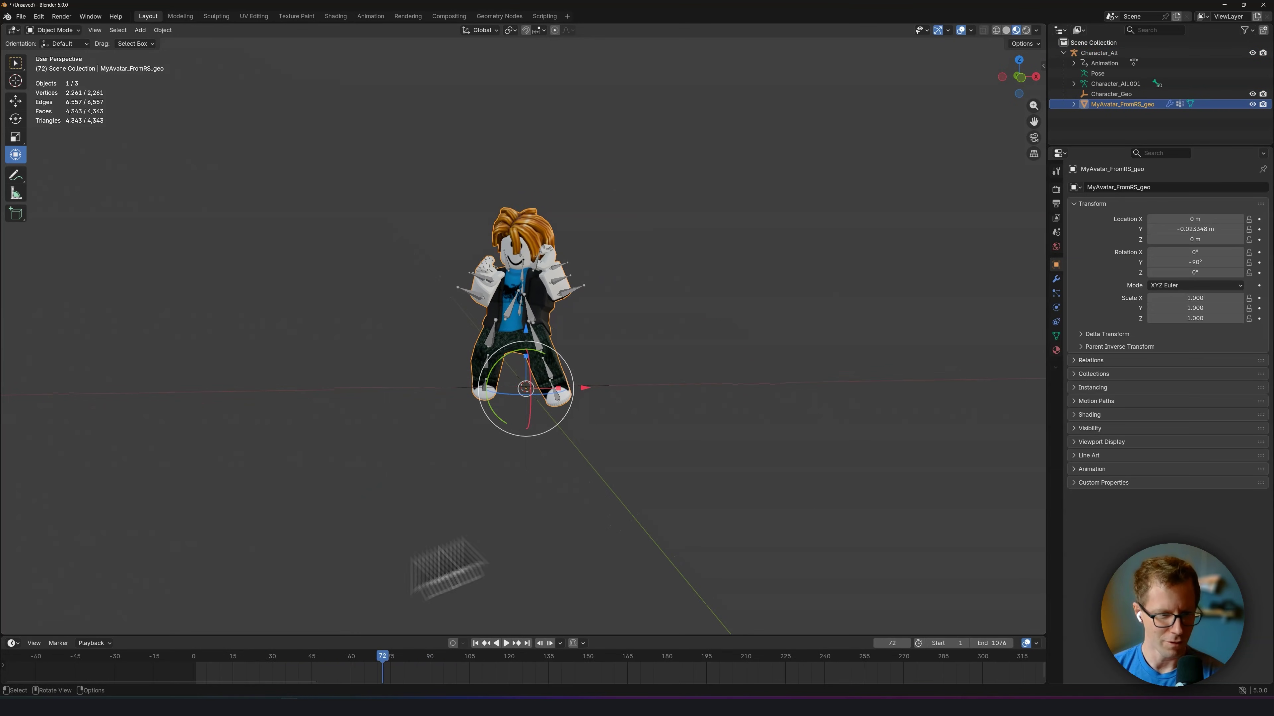
left_click_drag(290, 662, 267, 660)
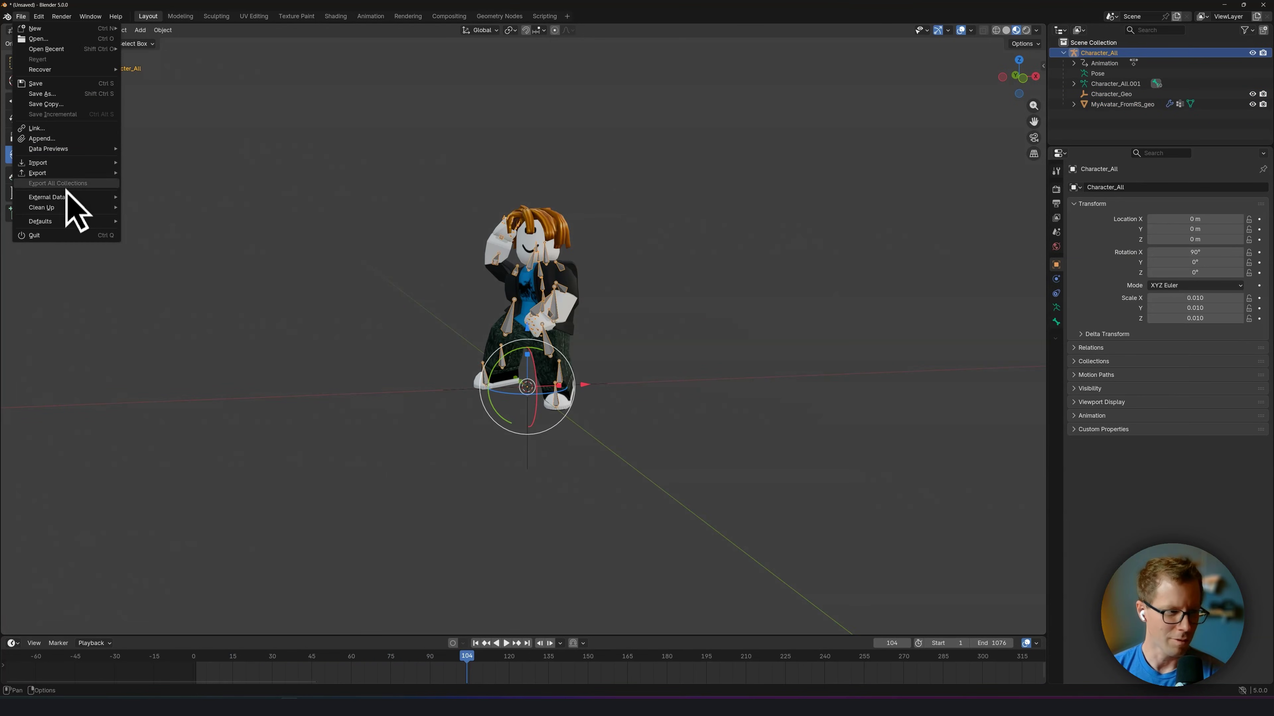
- Export the animated character as MyAvatar_FromB_2ndTime.fbx with textures embedded, path mode Copy, and animation included
mouse_move(75, 172)
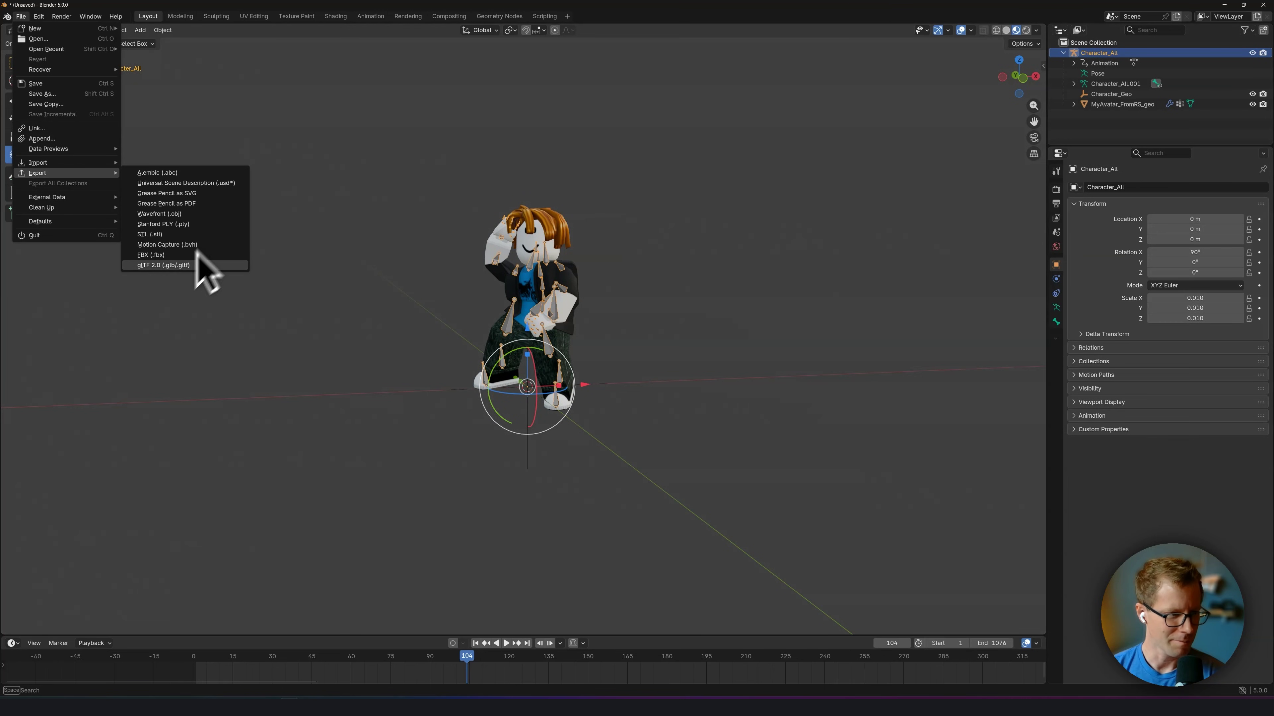
left_click(184, 257)
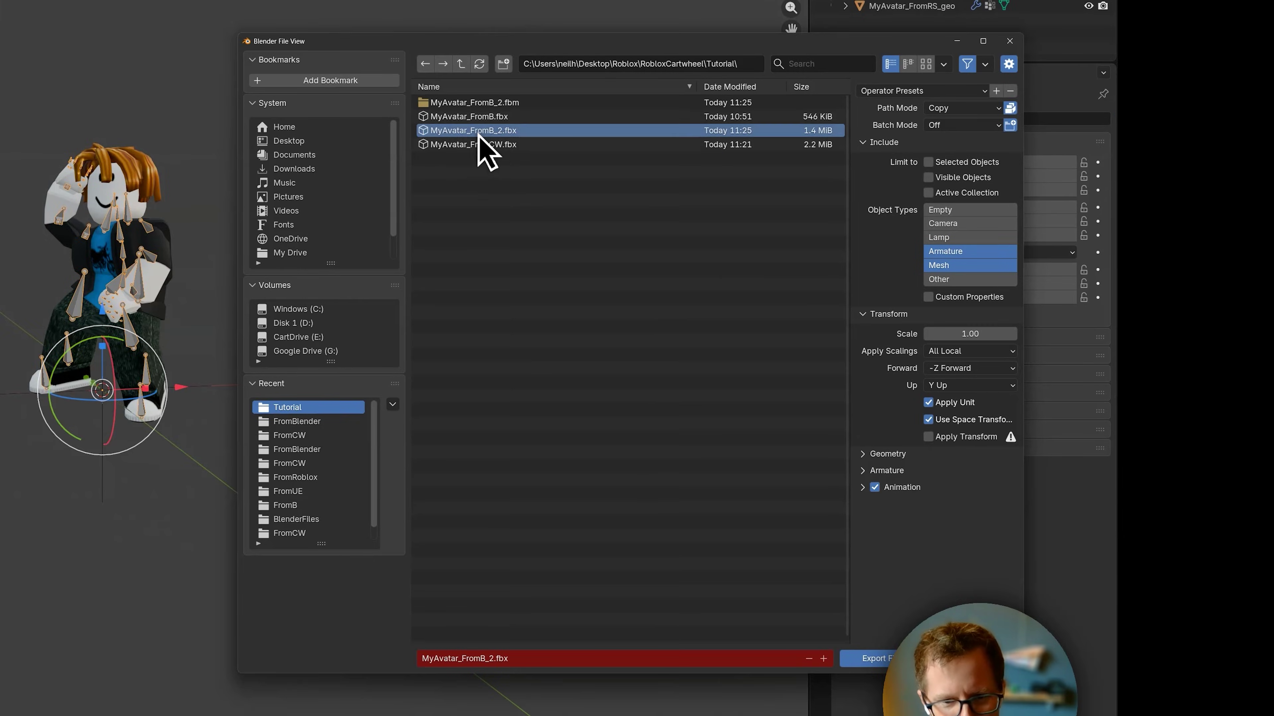
type("n")
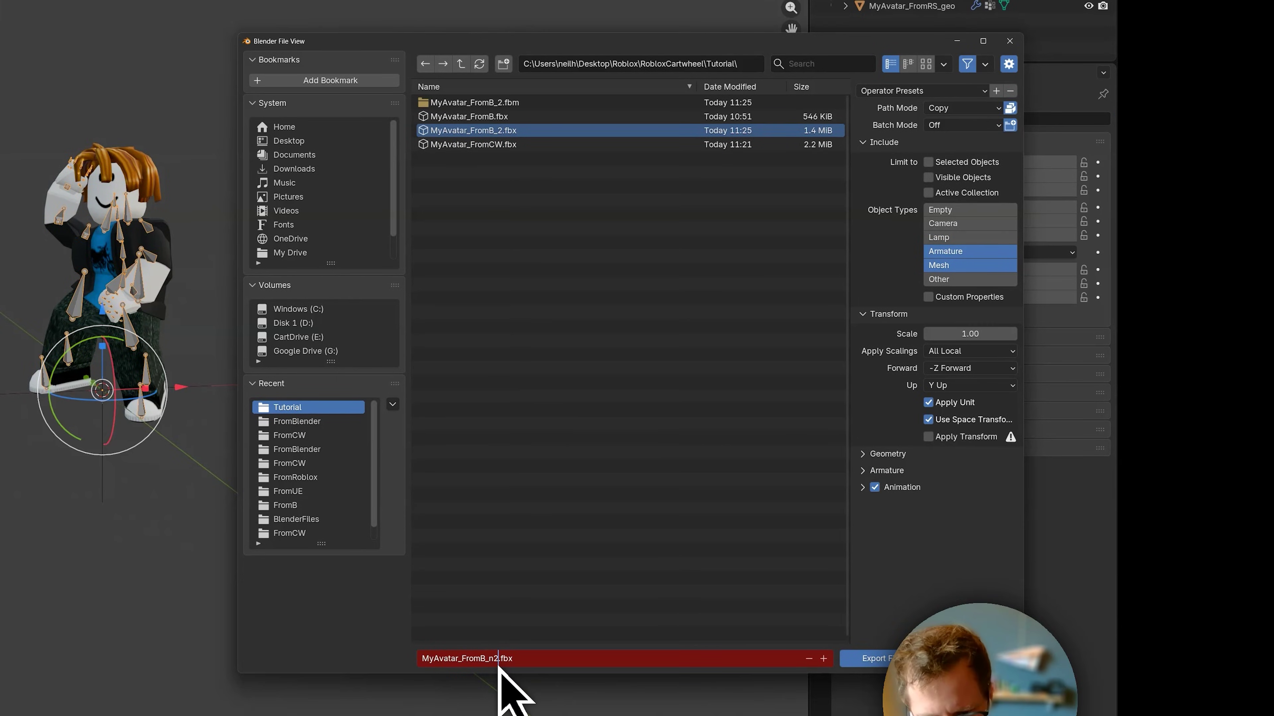
type("dTime")
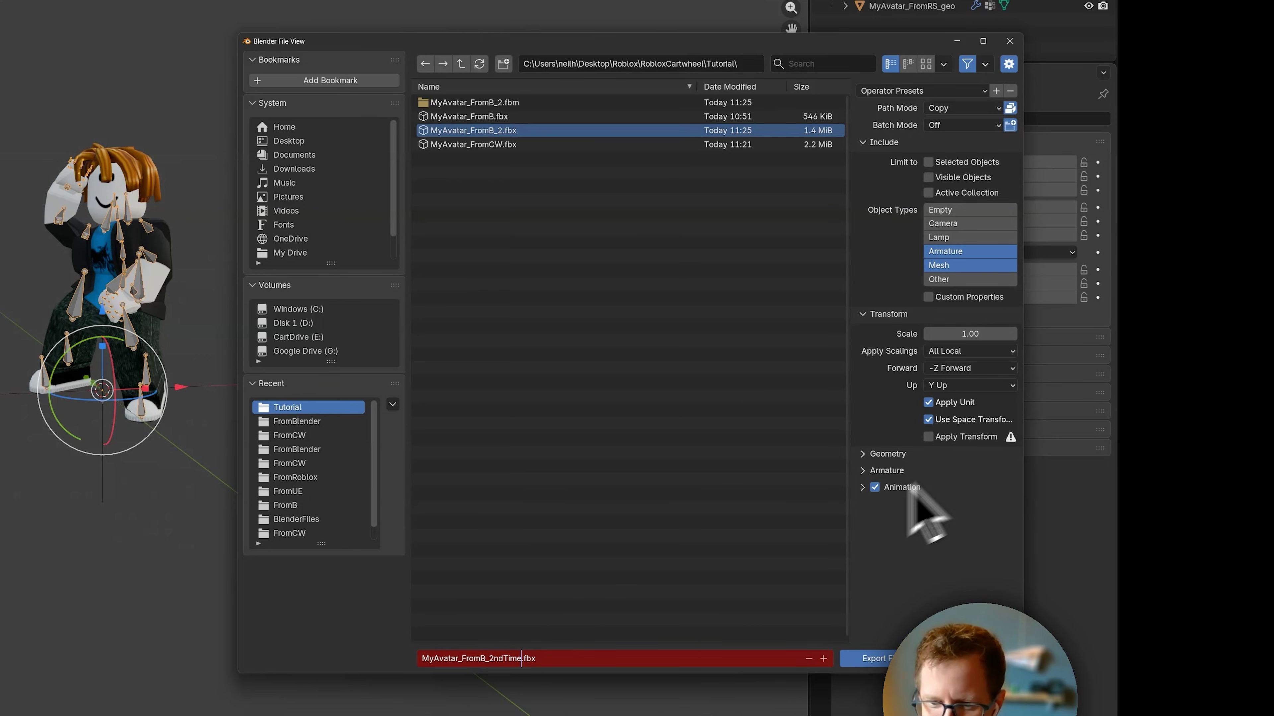
left_click(864, 482)
left_click(864, 489)
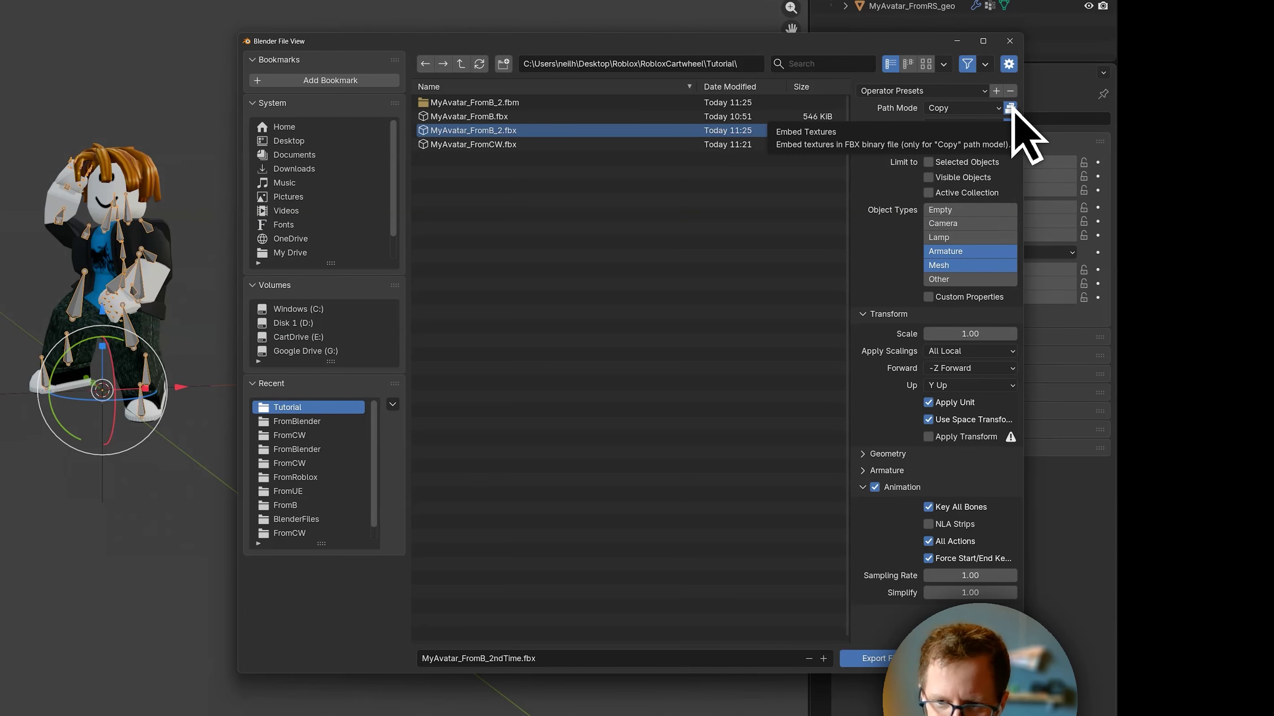
left_click(872, 658)
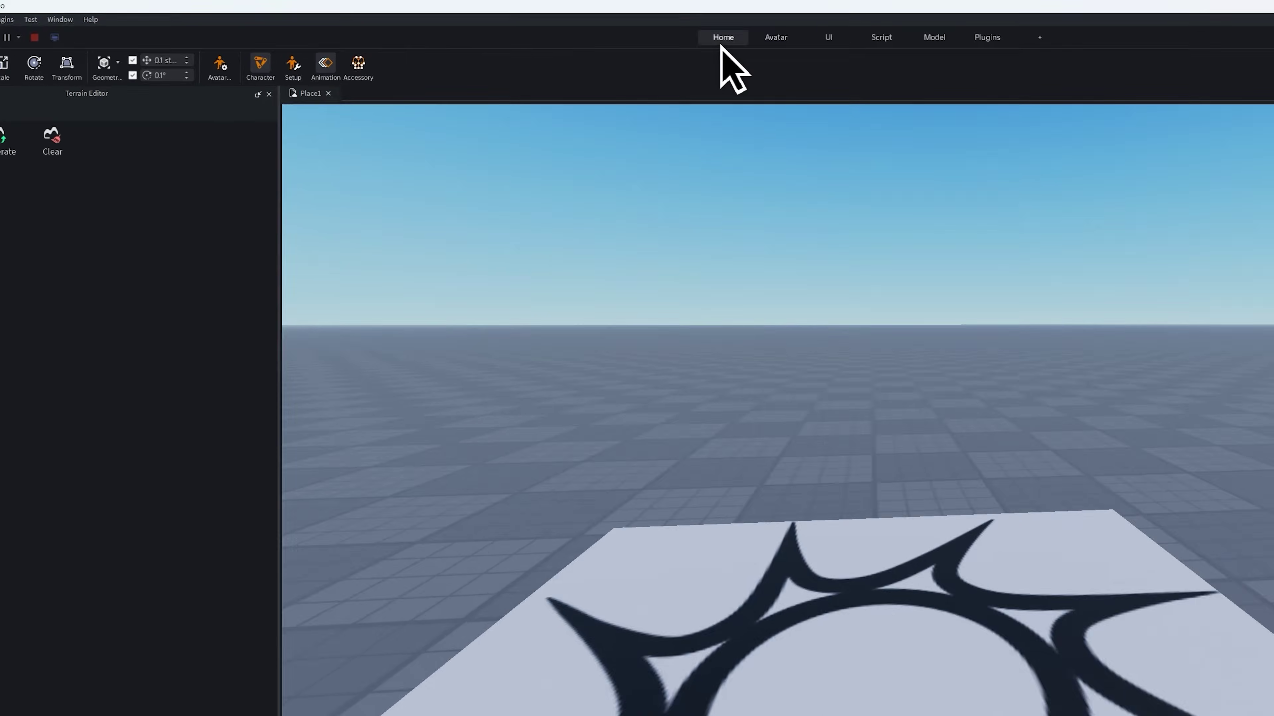
- Switch to Roblox Studio and import MyAvatar_FromB_2ndTime.fbx into the workspace using the Studio Default preset
left_click(723, 37)
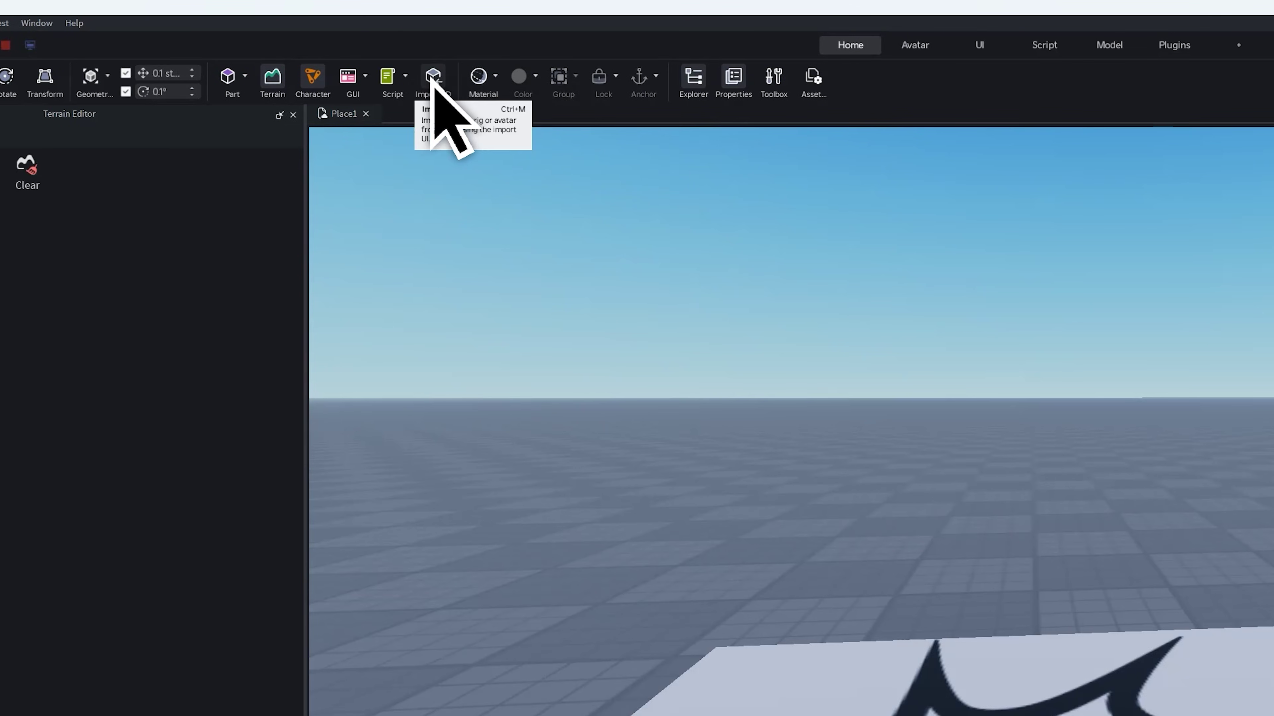
left_click(432, 79)
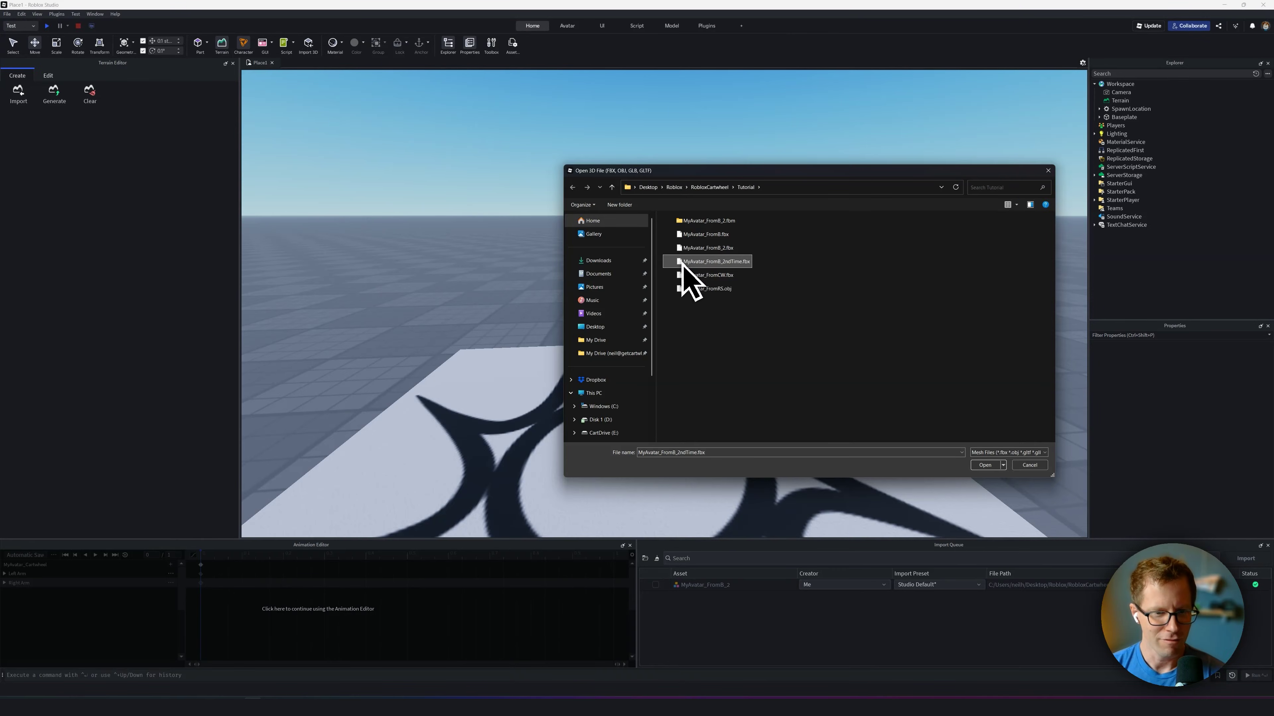
left_click(998, 466)
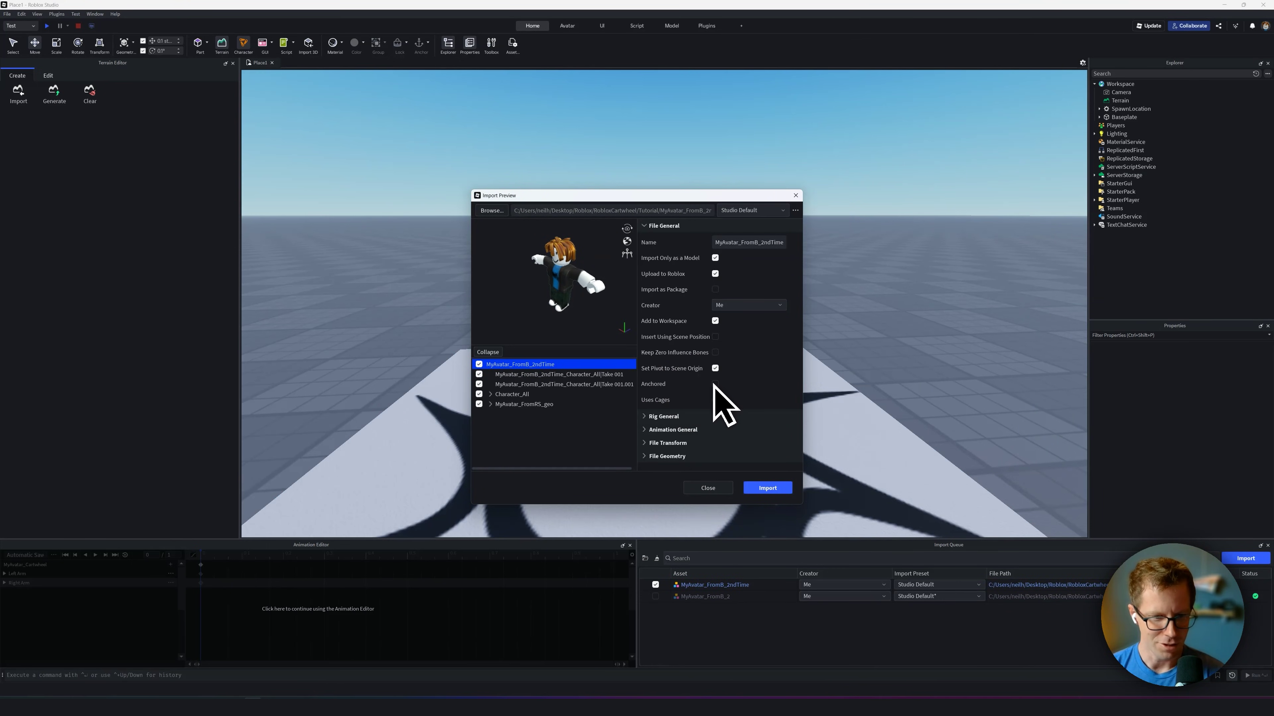
left_click(759, 490)
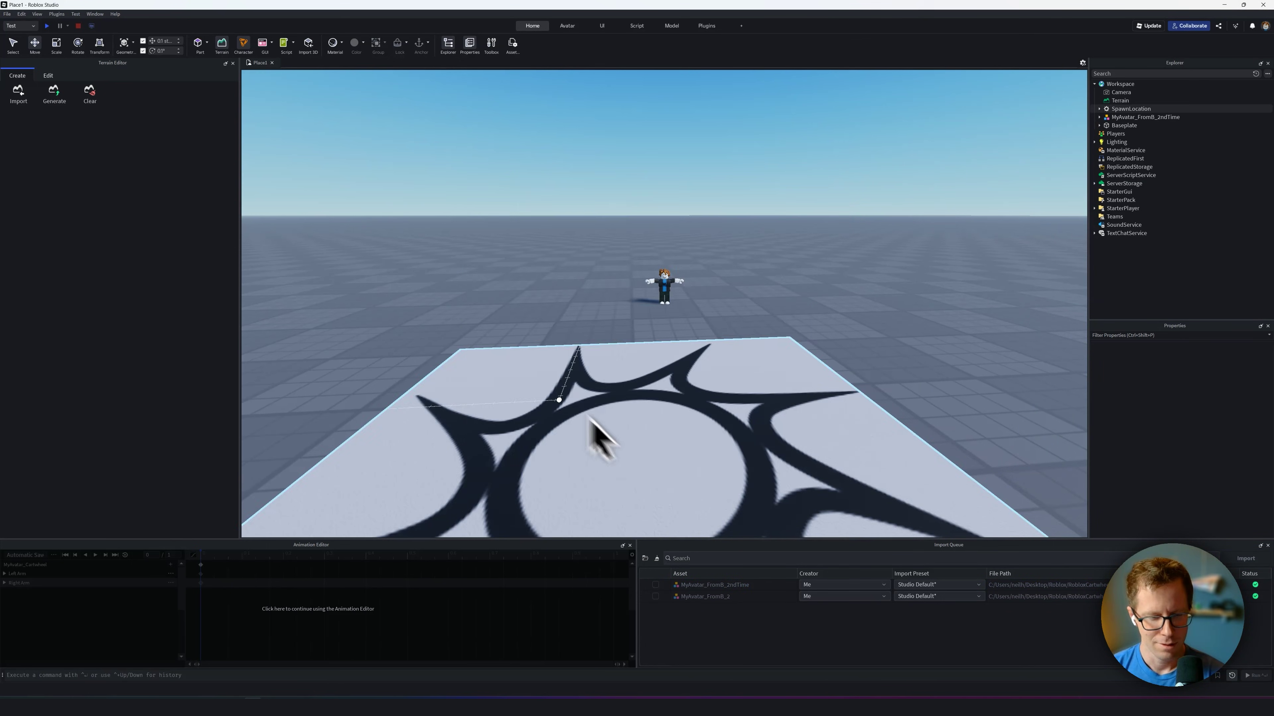
- Move the imported avatar about 15.5 studs onto the spawn location
key("f")
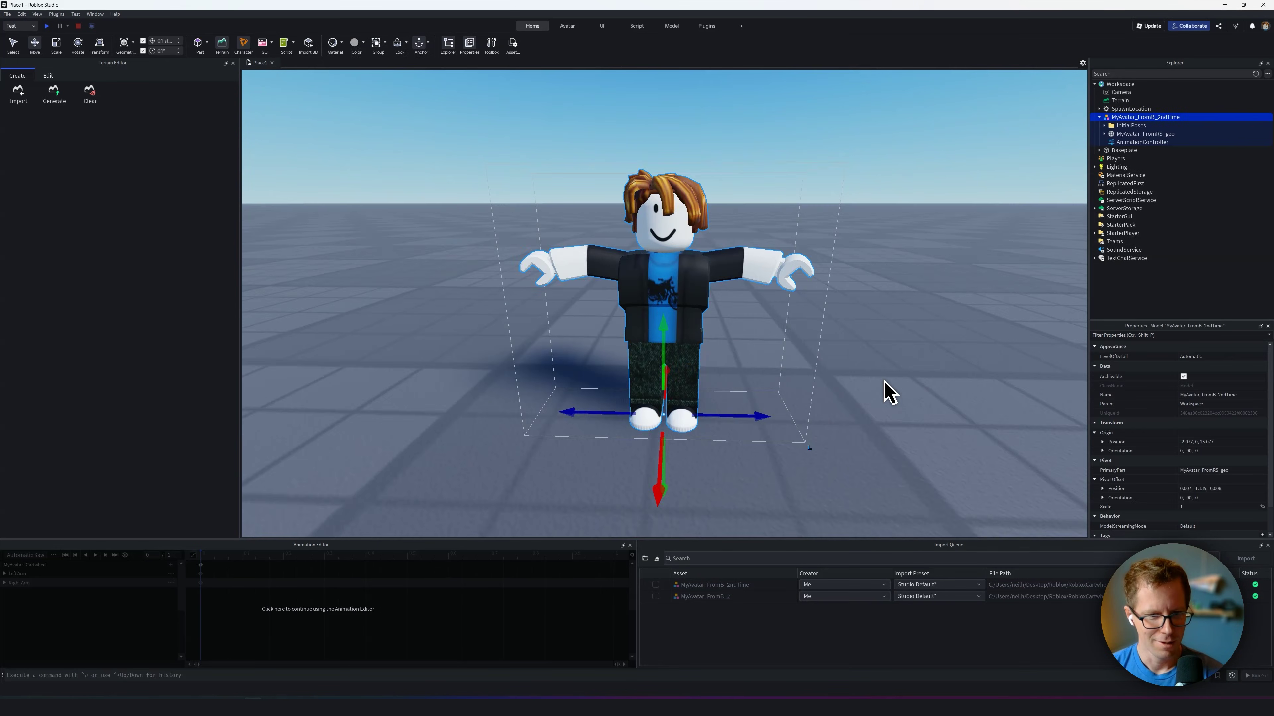
scroll(884, 390, "down", 5)
left_click(757, 358)
left_click_drag(673, 307, 609, 408)
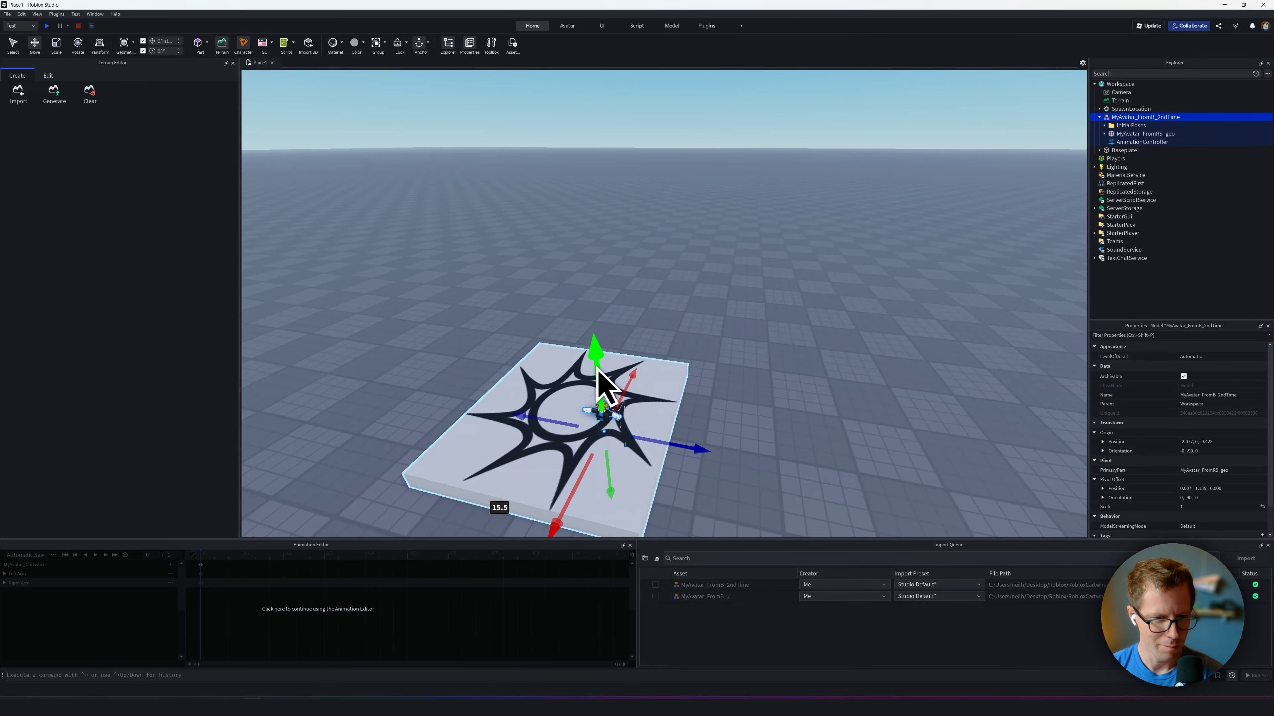
- Scale the imported avatar up uniformly on the spawn location to a scale of about 1.93
scroll(702, 362, "down", 5)
key("ctrl+3")
left_click_drag(745, 327, 669, 256)
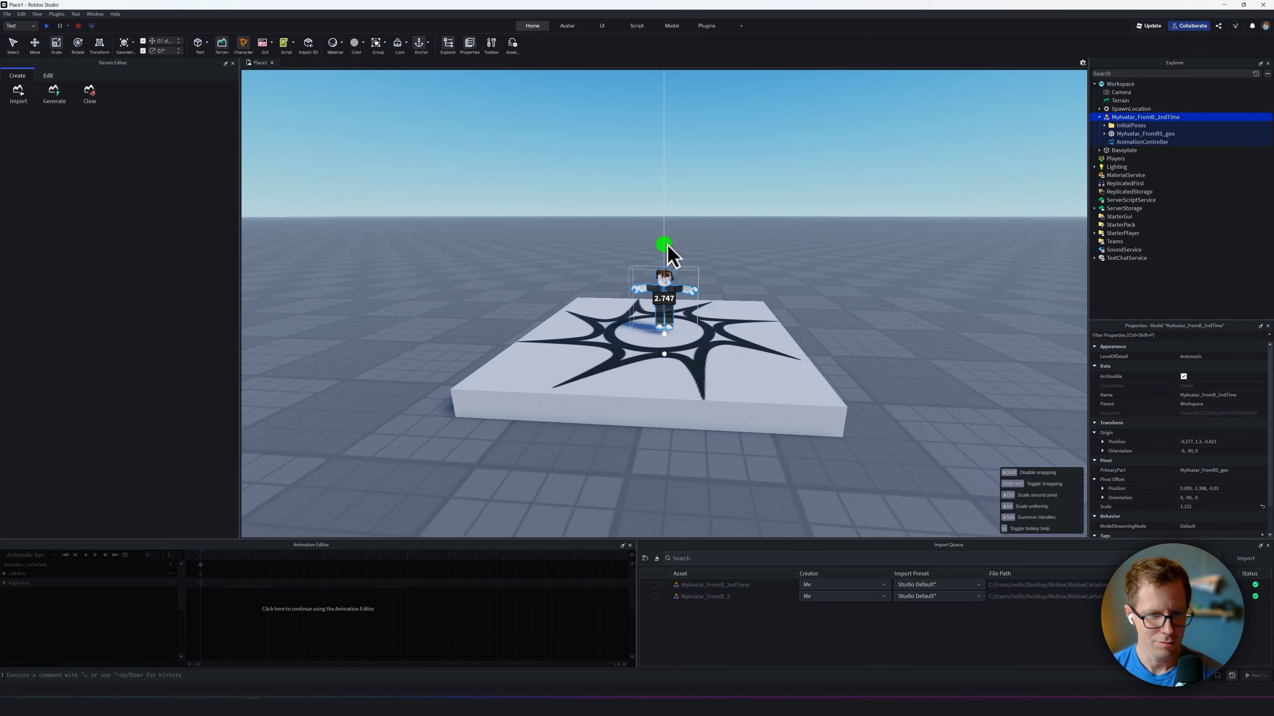
left_click_drag(676, 210, 677, 204)
scroll(627, 432, "down", 3)
left_click(548, 471)
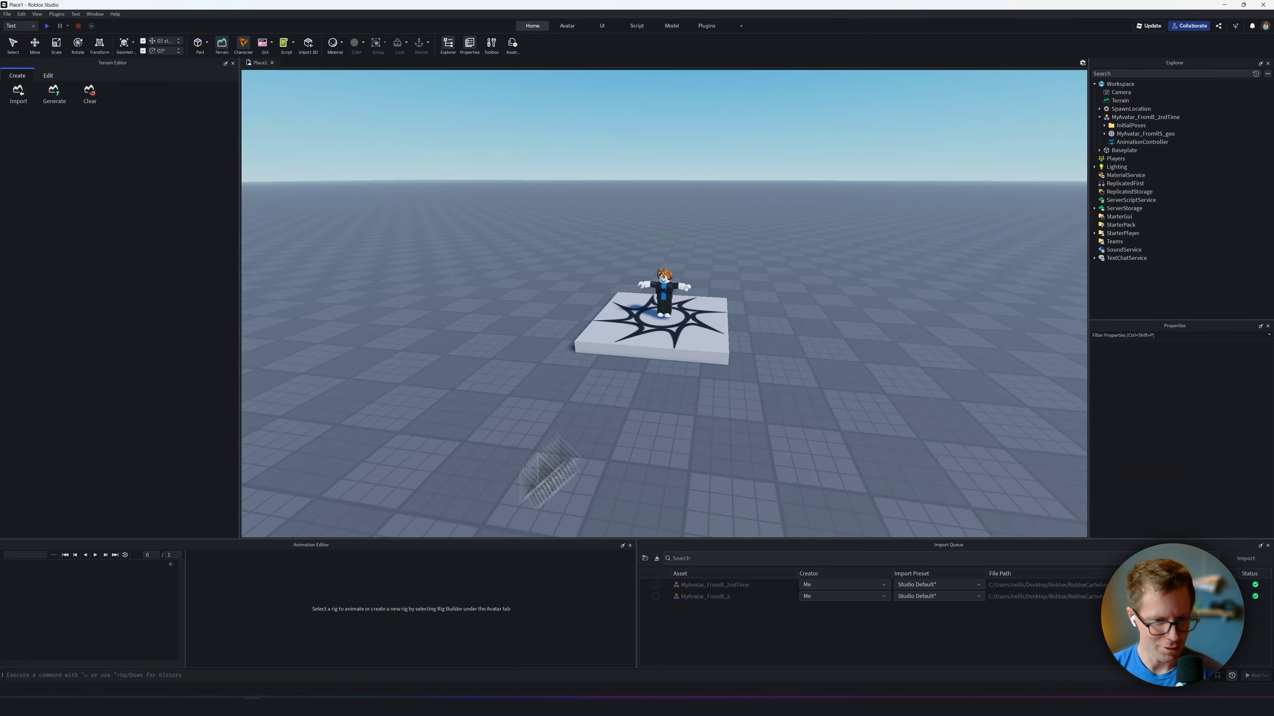
- Open the Animation Editor for the avatar and import the animation from MyAvatar_FromB_2ndTime.fbx, based on the FBX model
left_click(677, 290)
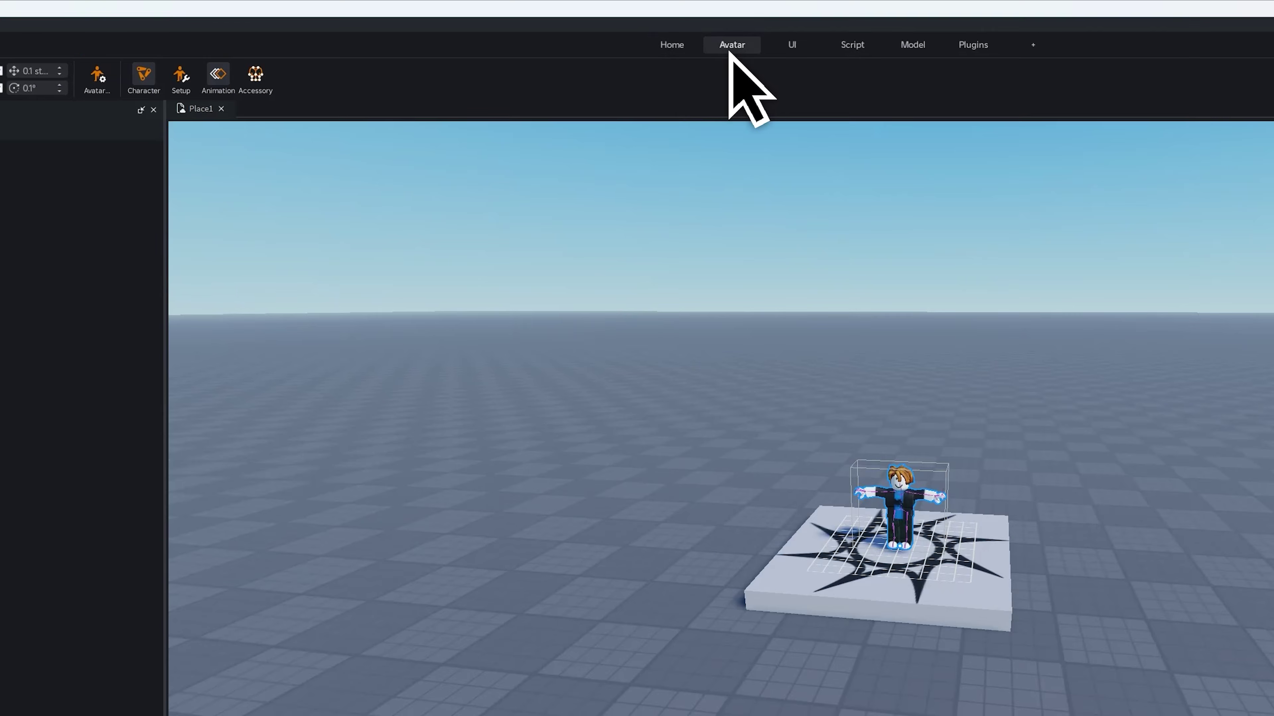
left_click(219, 77)
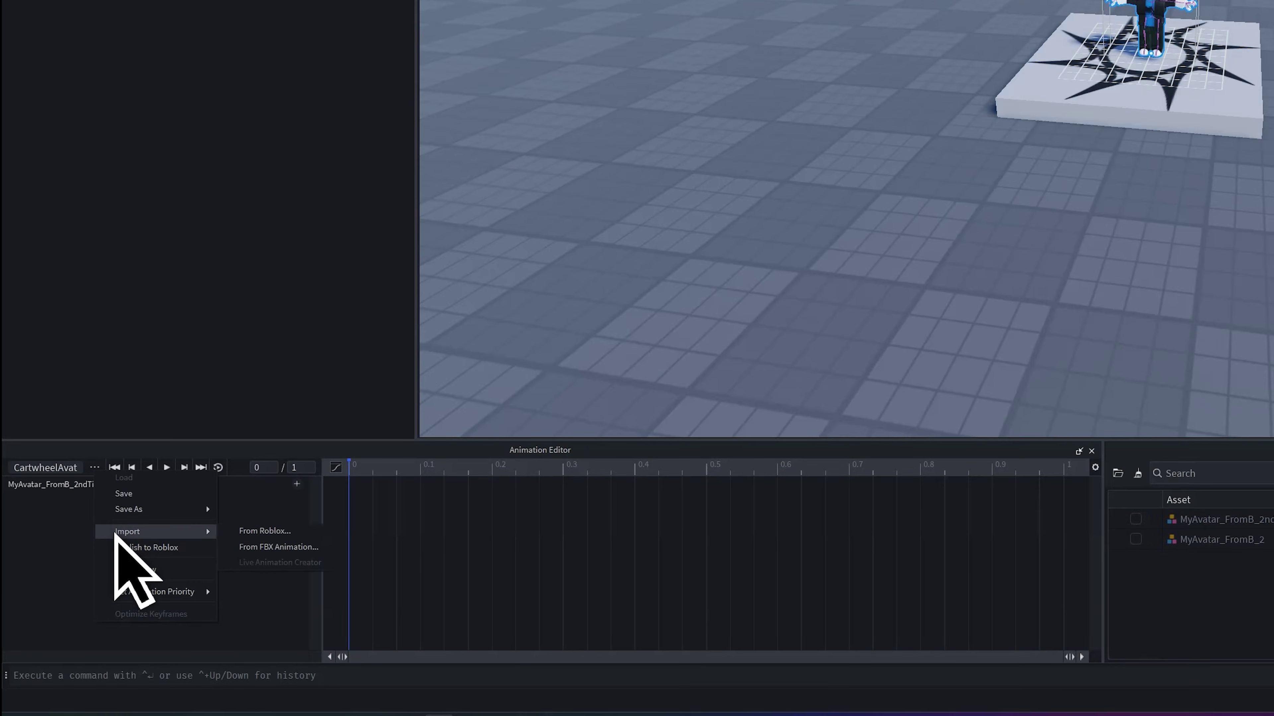
mouse_move(121, 593)
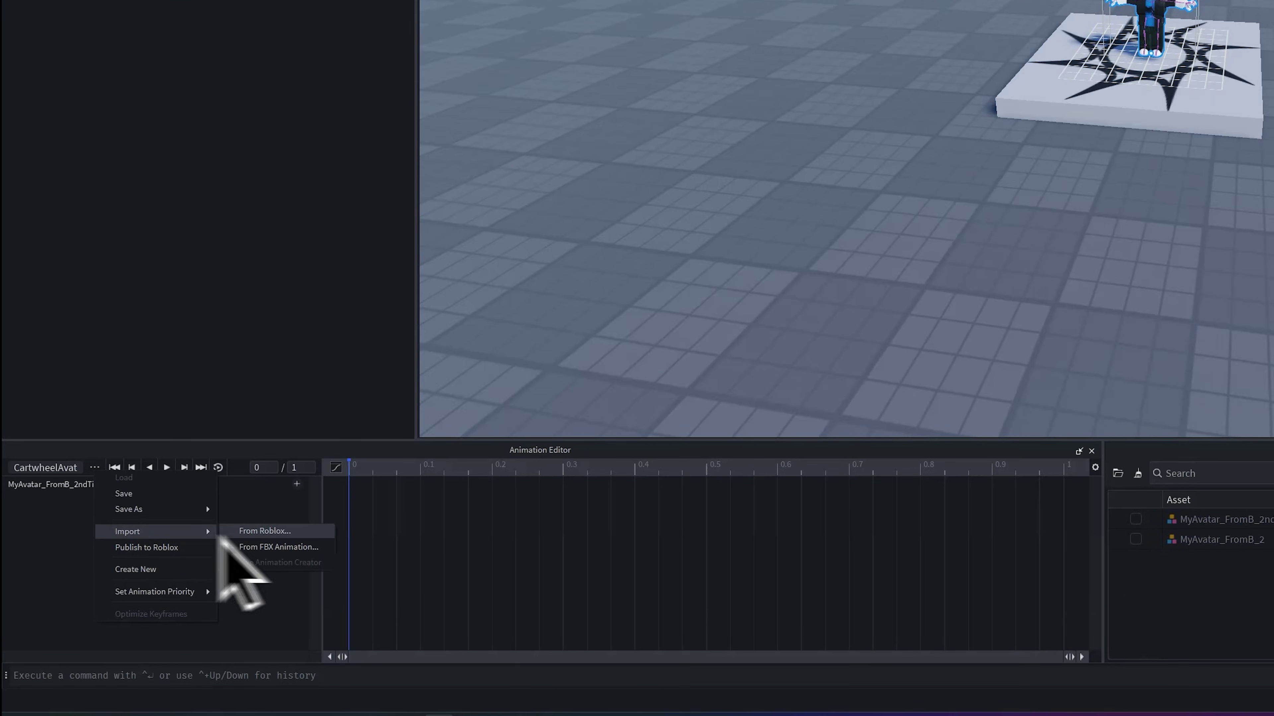
left_click(266, 548)
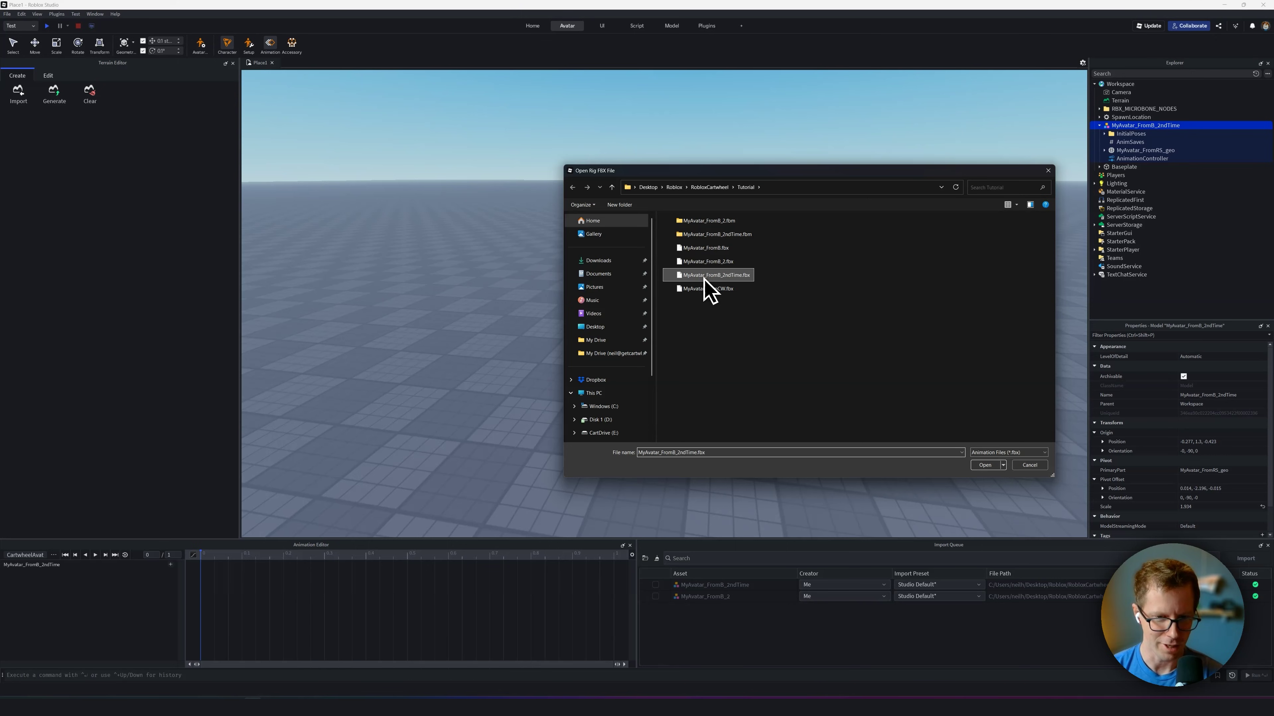
double_click(712, 276)
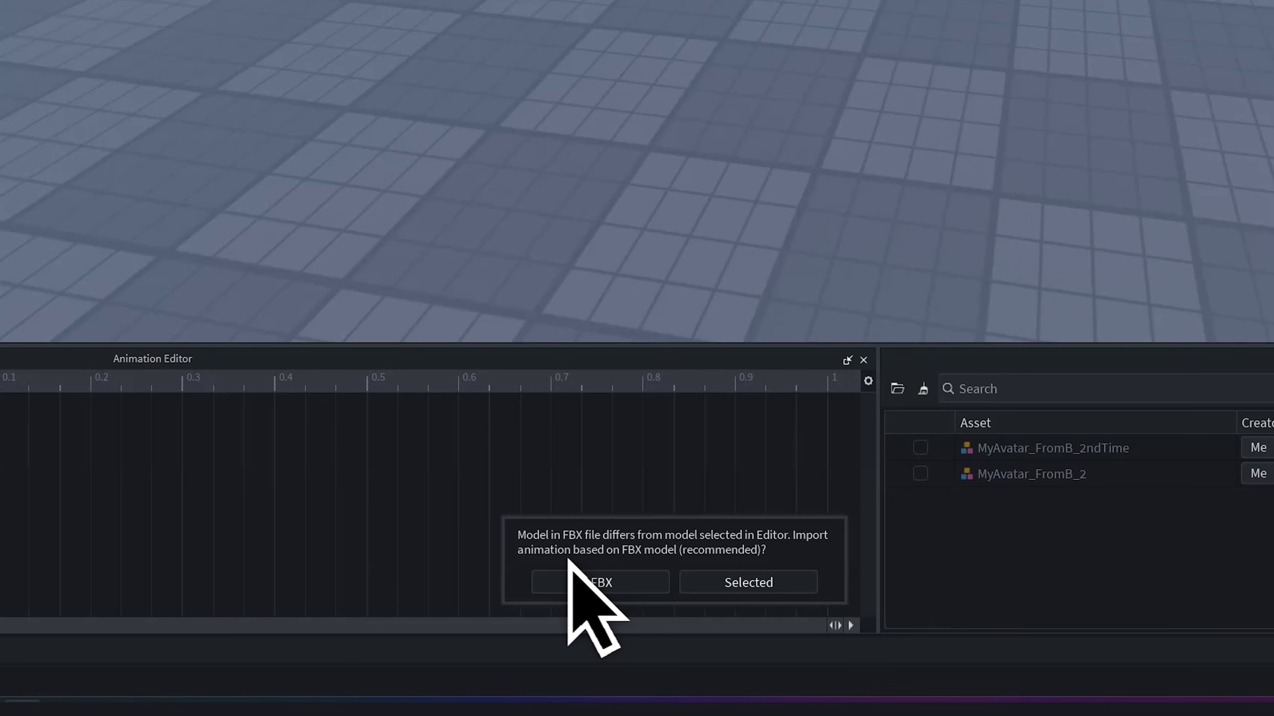
left_click(502, 651)
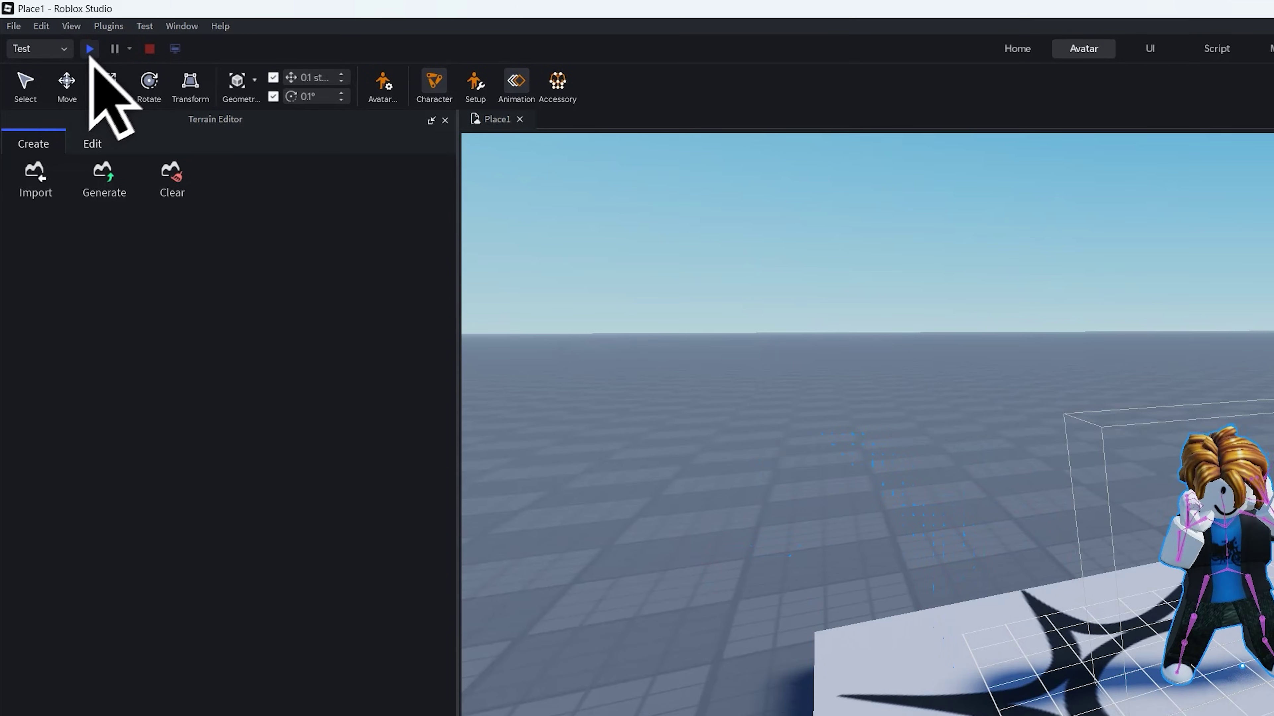
- Playtest the place to compare the imported avatar with the player character, and stop the test
left_click(47, 25)
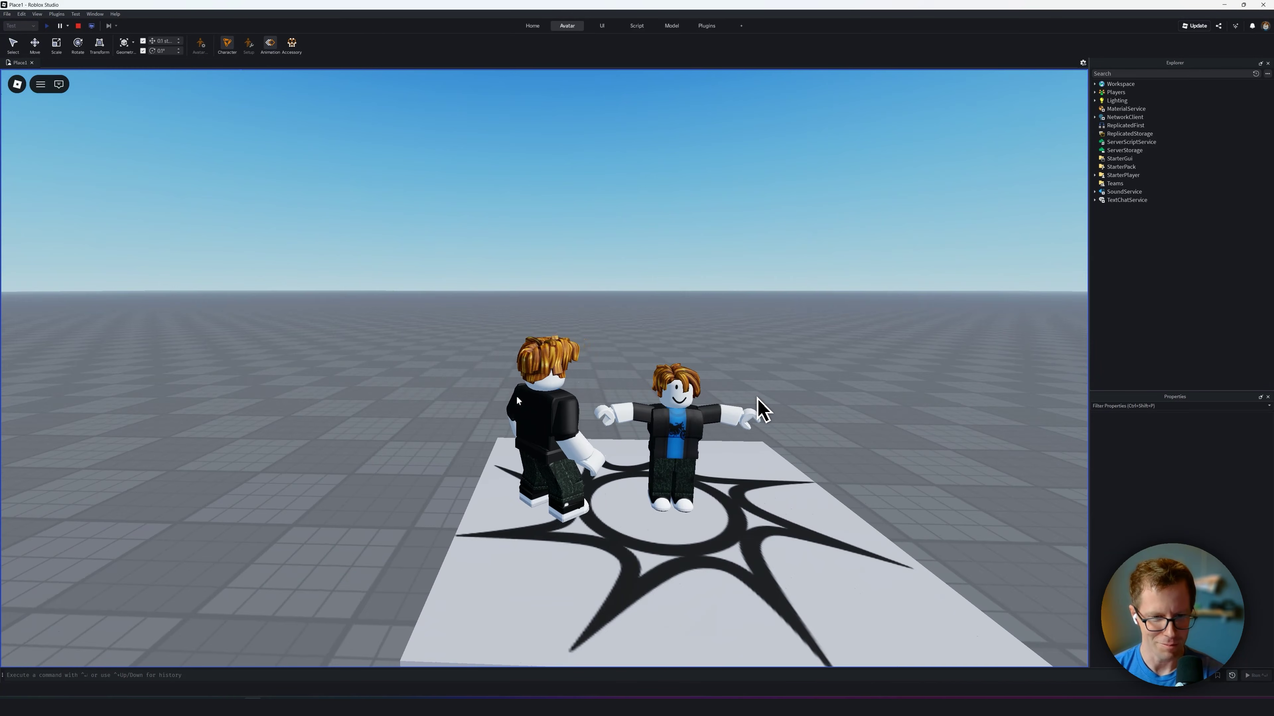
key("d")
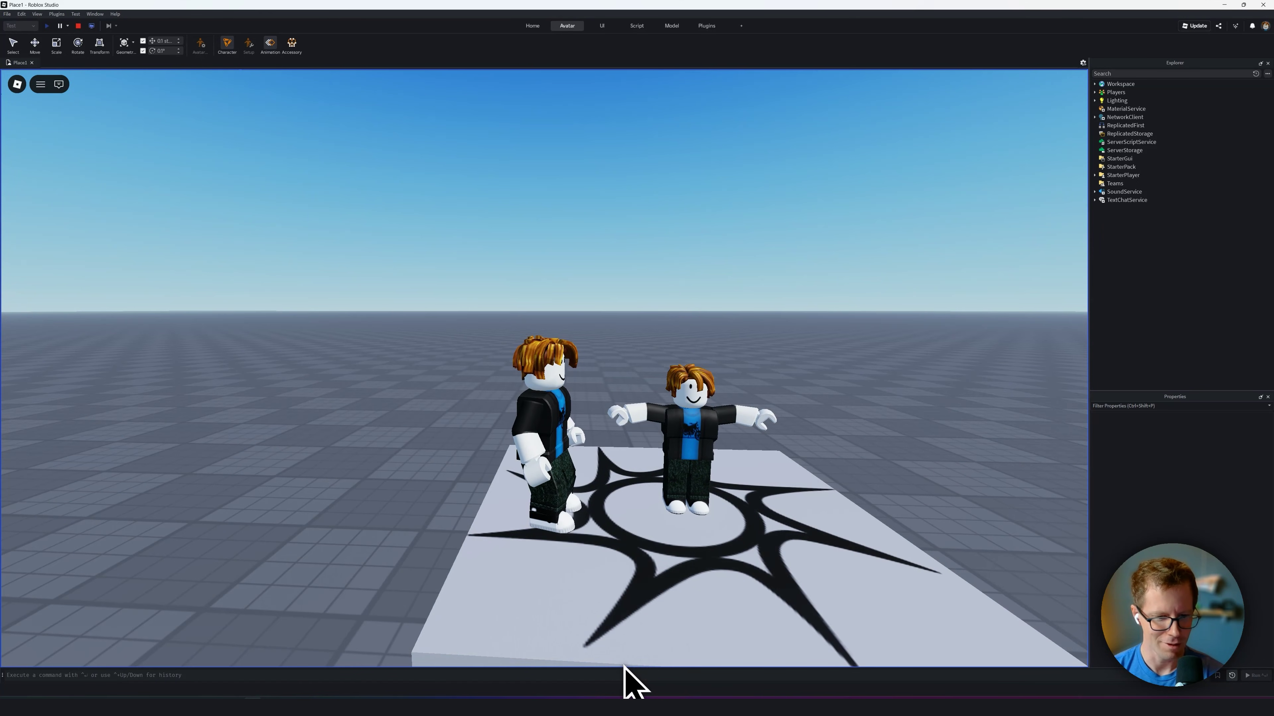
key("shift+F5")
- Close the Animation Editor and enlarge the imported avatar uniformly to a scale of about 2.4
left_click(919, 546)
left_click_drag(647, 191, 647, 152)
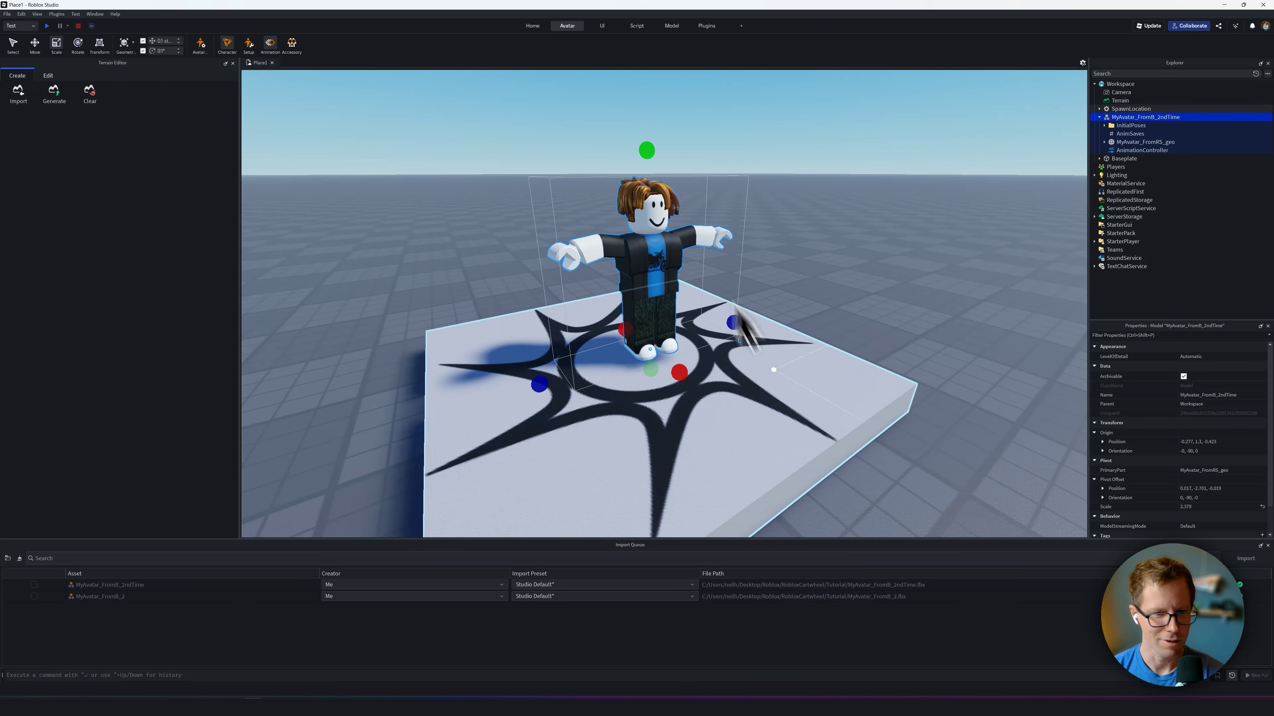
key("f")
- Publish the avatar's imported animation clip to Roblox with the title CartwheelAnimation, and close the Animation Editor
left_click(272, 44)
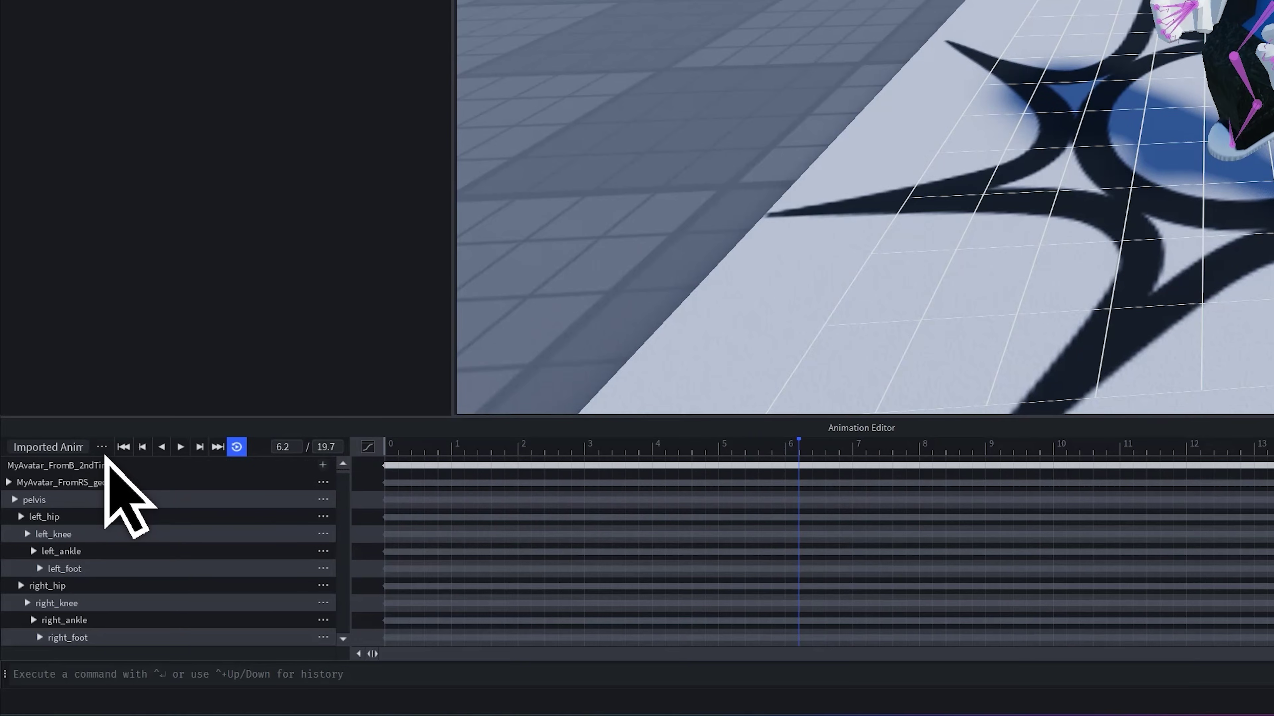
left_click(103, 448)
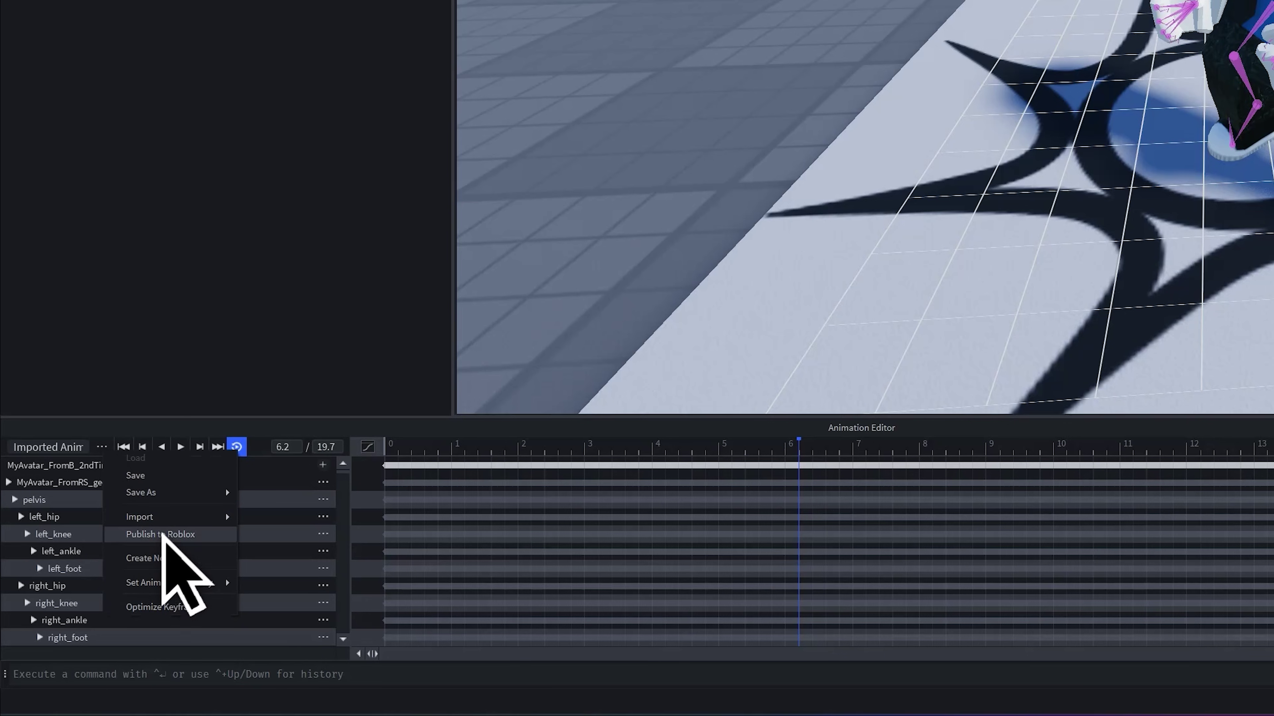
mouse_move(165, 523)
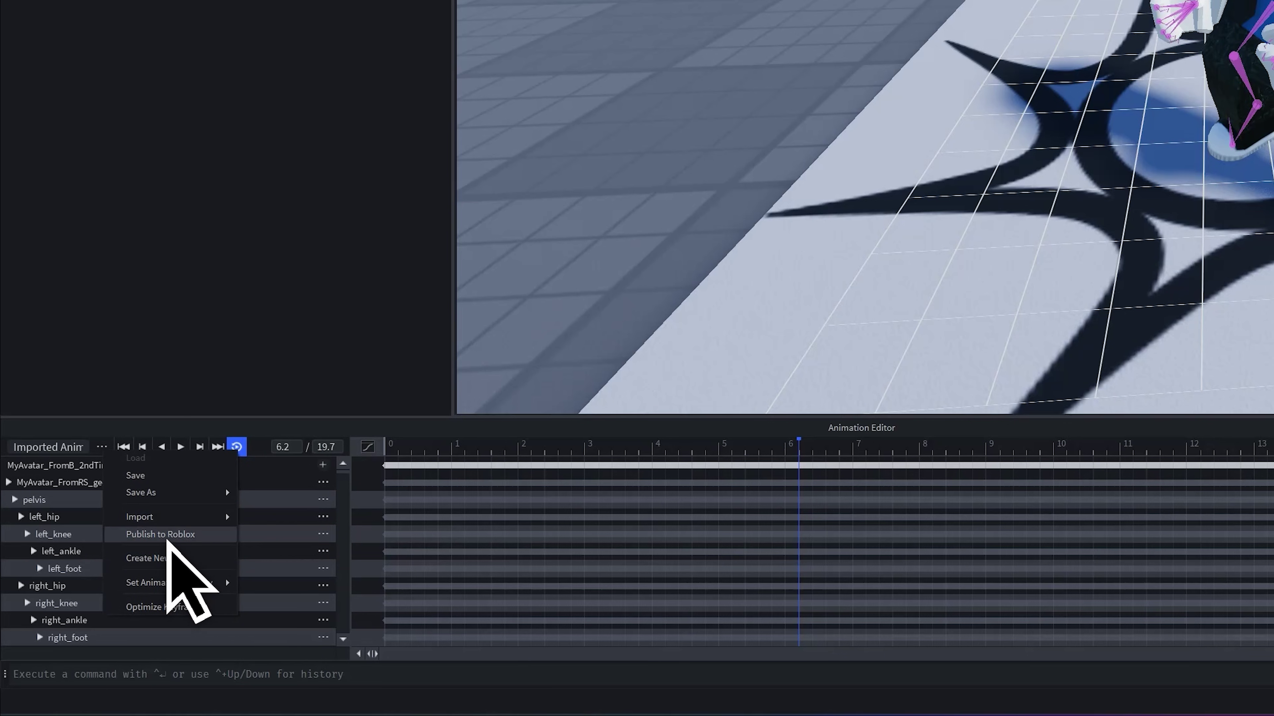
left_click(168, 536)
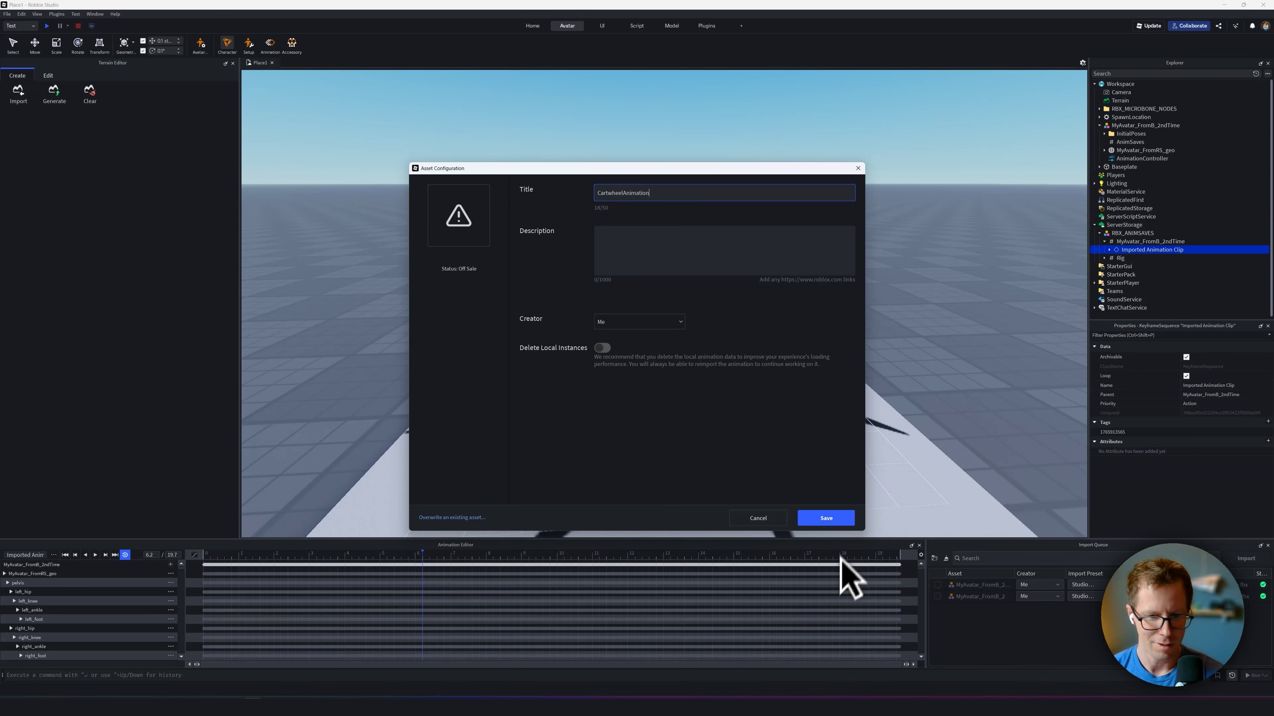
left_click(826, 518)
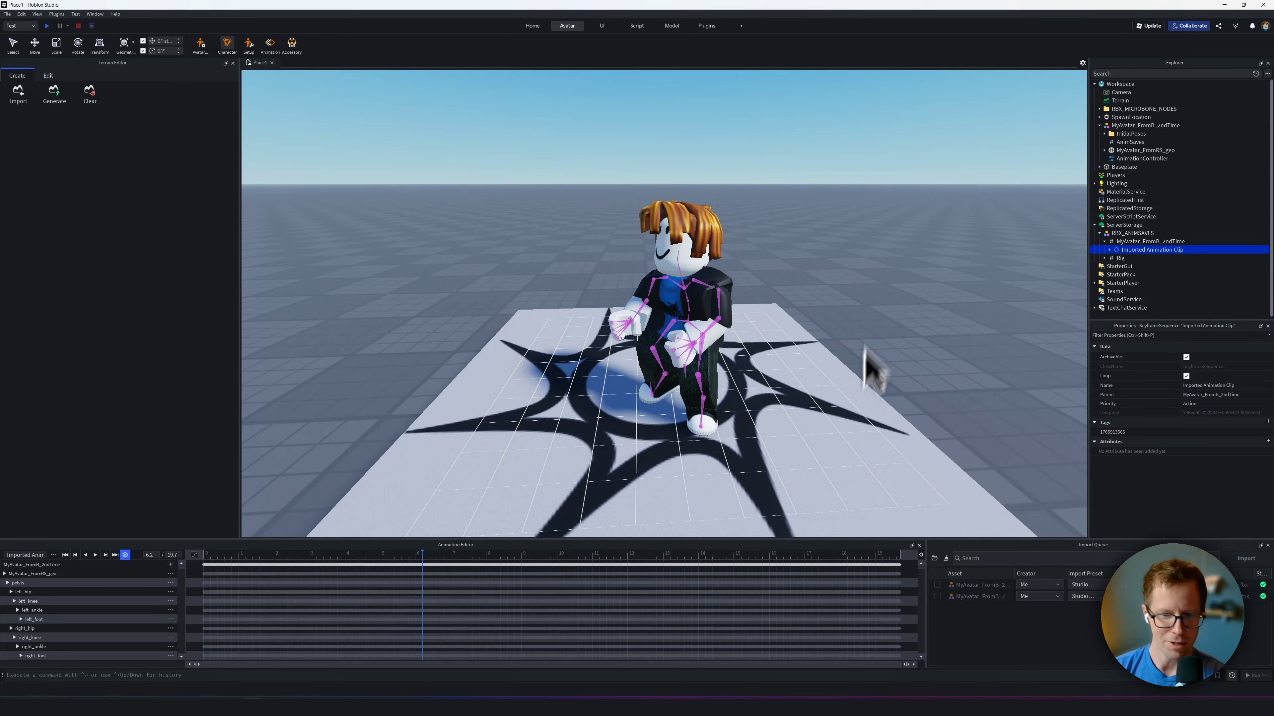
left_click(919, 545)
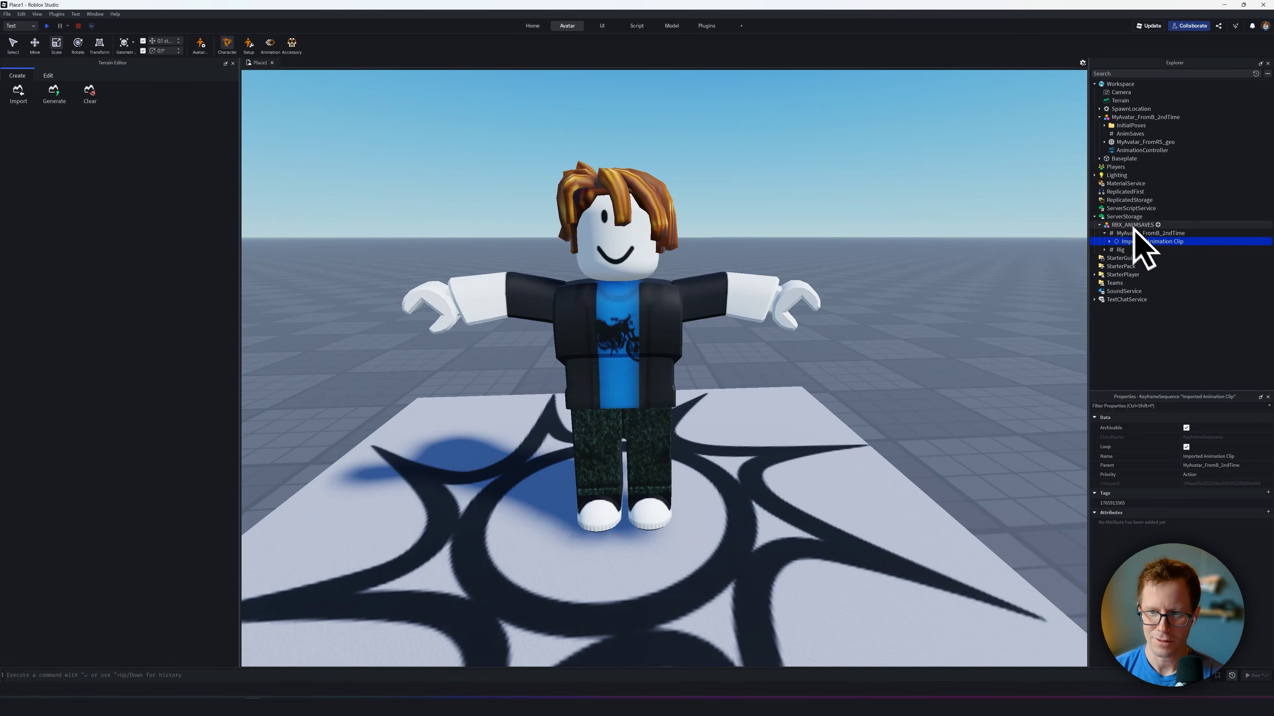
- Add an Animation object to the avatar's AnimationController and fill in its AnimationId with the published animation's ID
left_click(1126, 117)
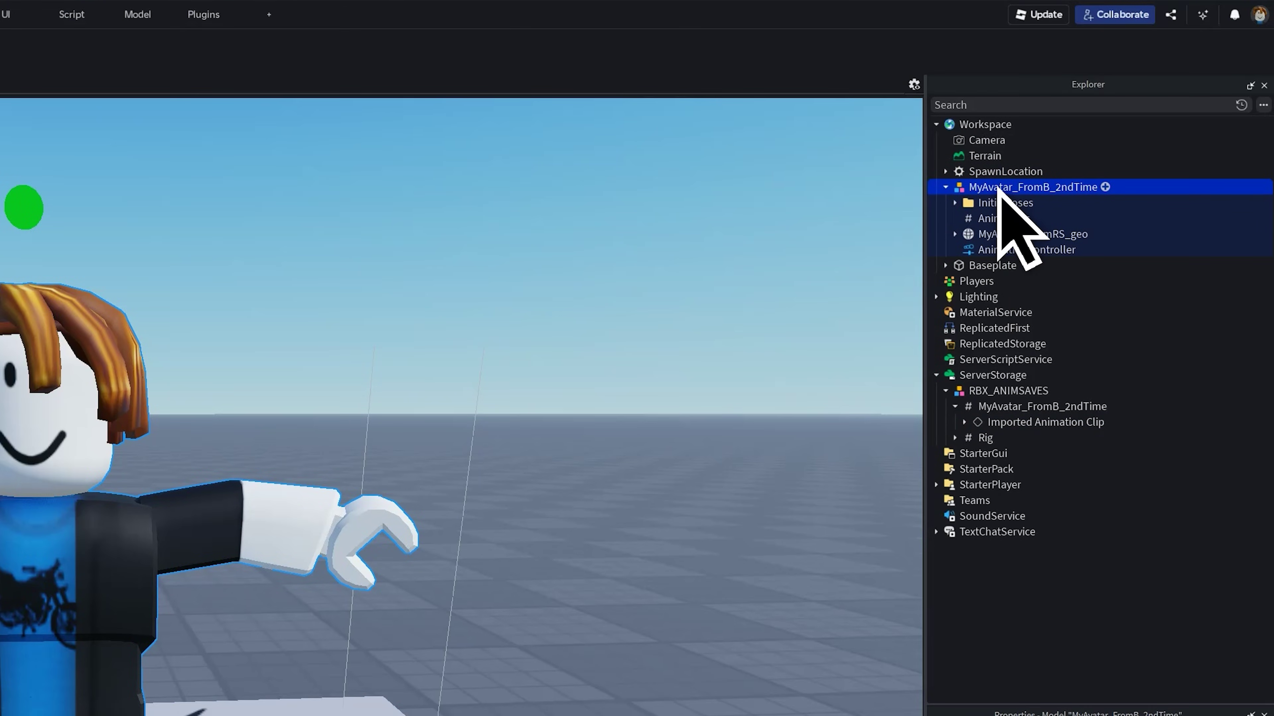
left_click(1018, 250)
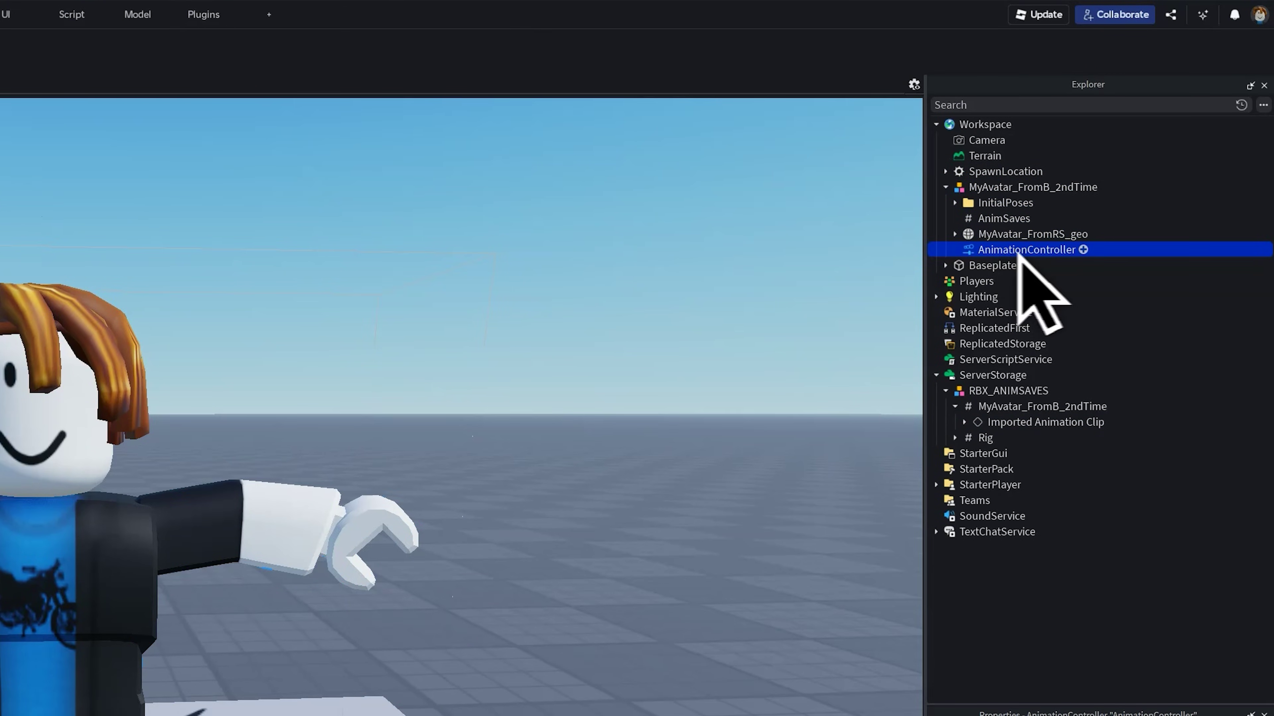
left_click(1083, 250)
type("animation")
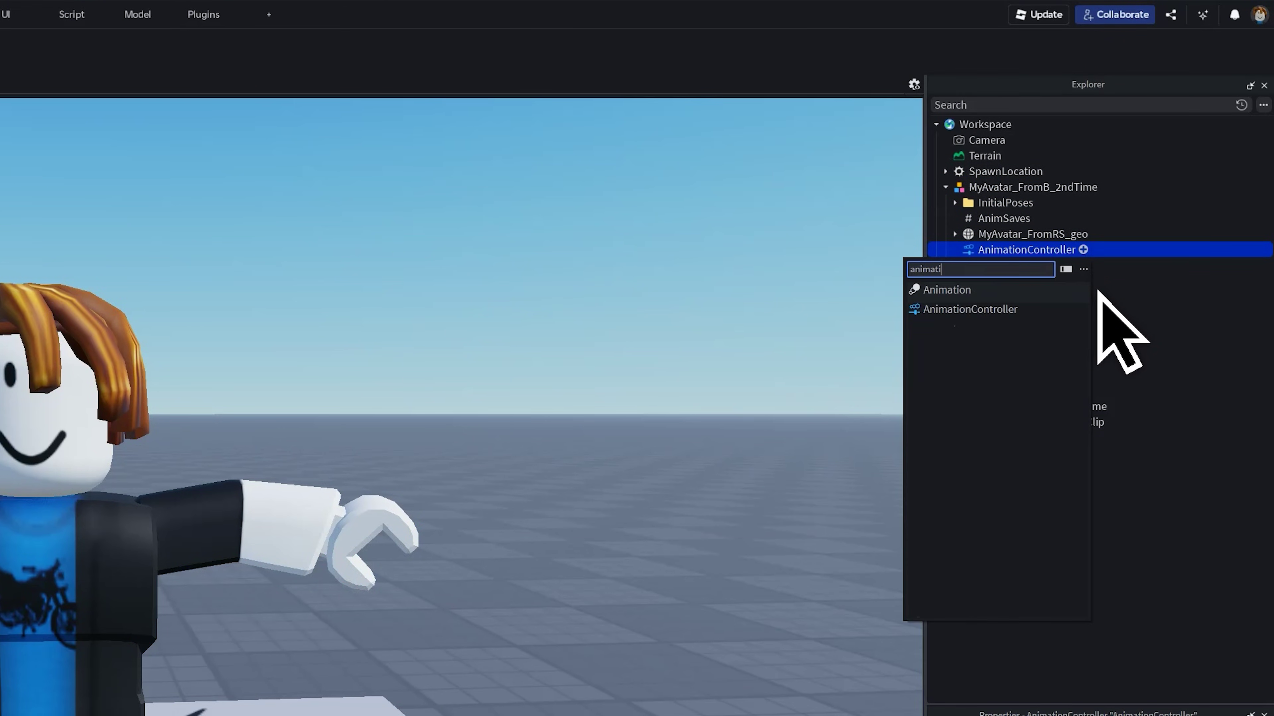
left_click(948, 288)
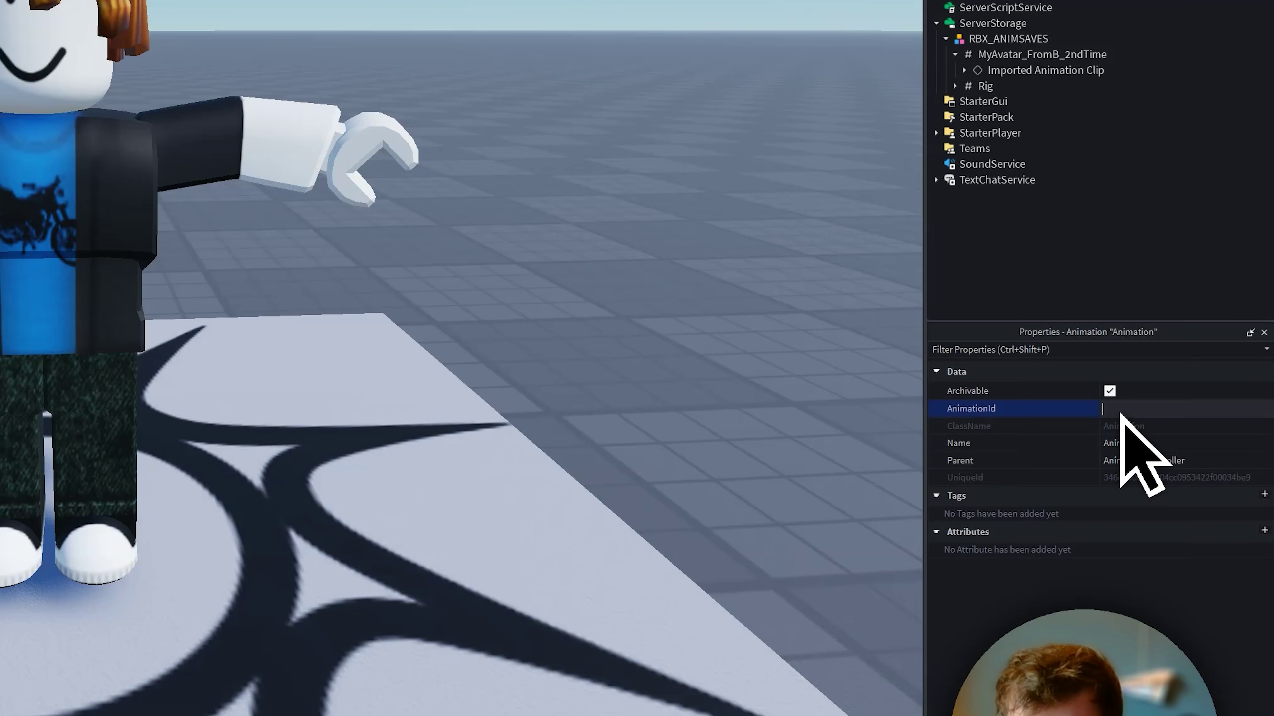
key("Return")
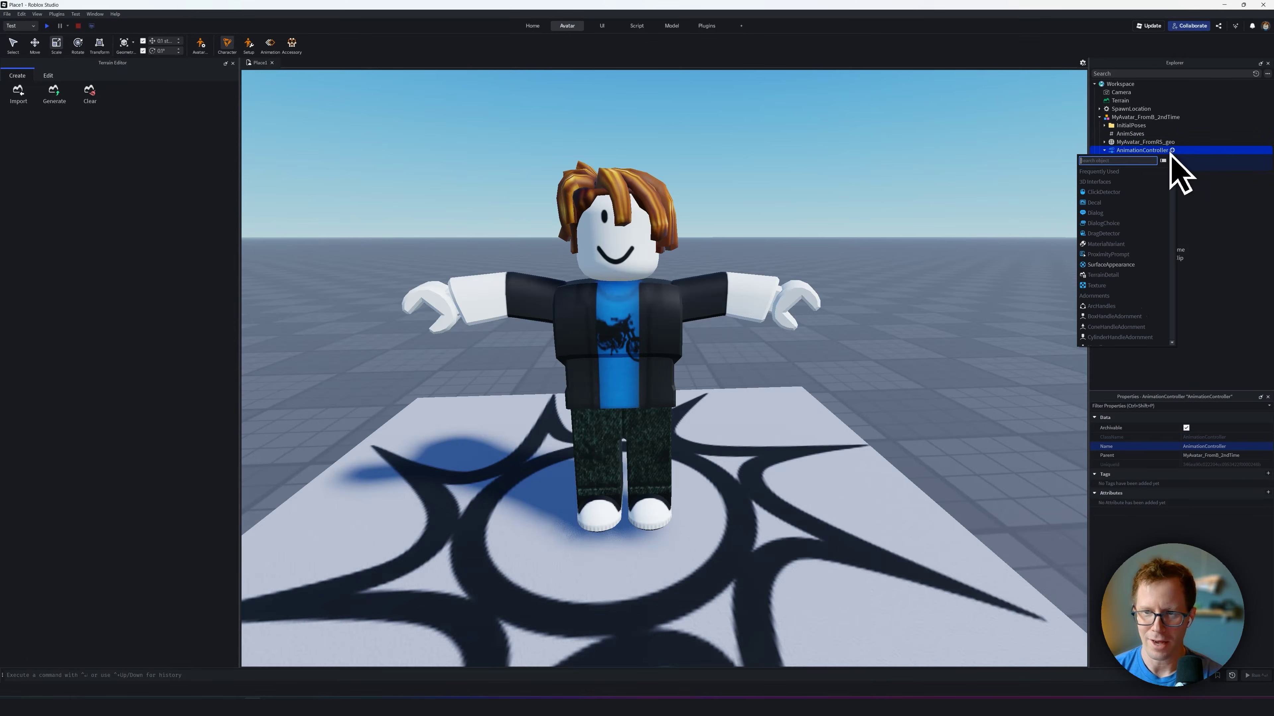
- Add a script named CartwheelAnimationScript to the avatar's AnimationController
left_click(1170, 151)
type("sc")
left_click(922, 336)
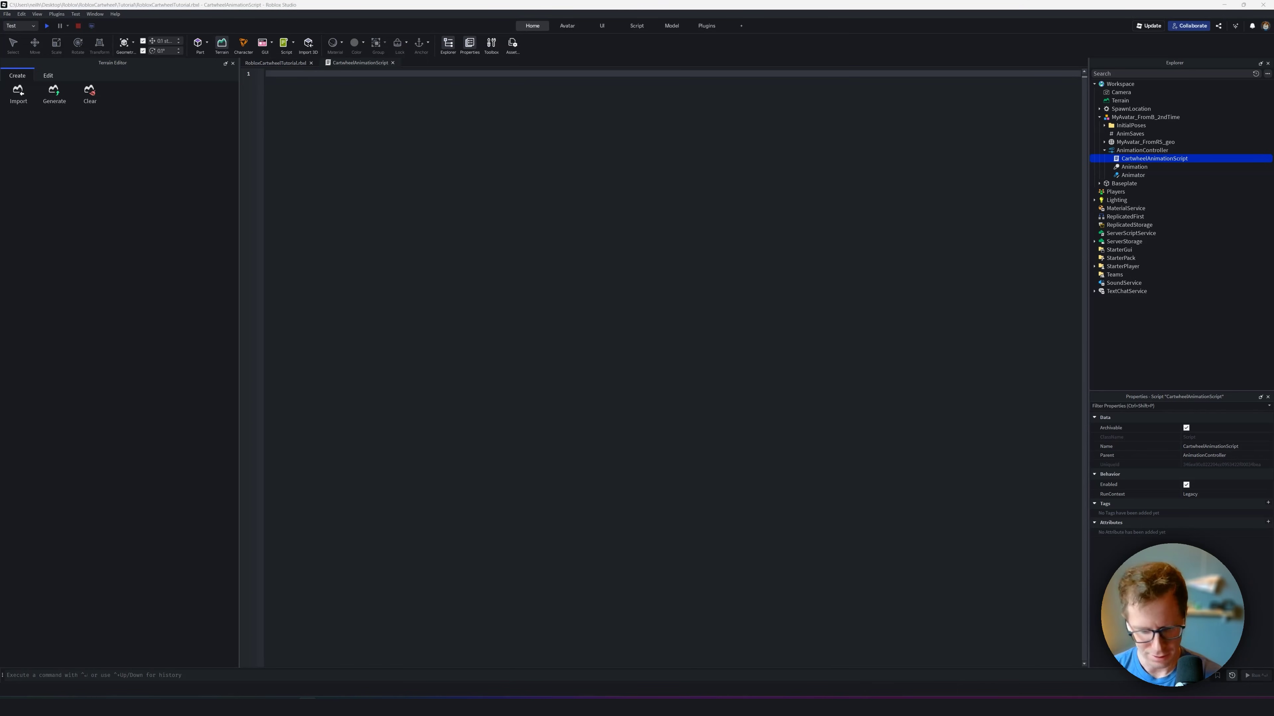
- Write the script that loads the controller's Animation on its Animator, plays the track and adjusts its speed to 1.5
type("local animationController = script.Parent local animator = animationController.Animator local animation = animationController.Animation local animTrack = animator:LoadAnimation(animation) animTrack:Play() animTrack:AdjustSpeed(1.5)")
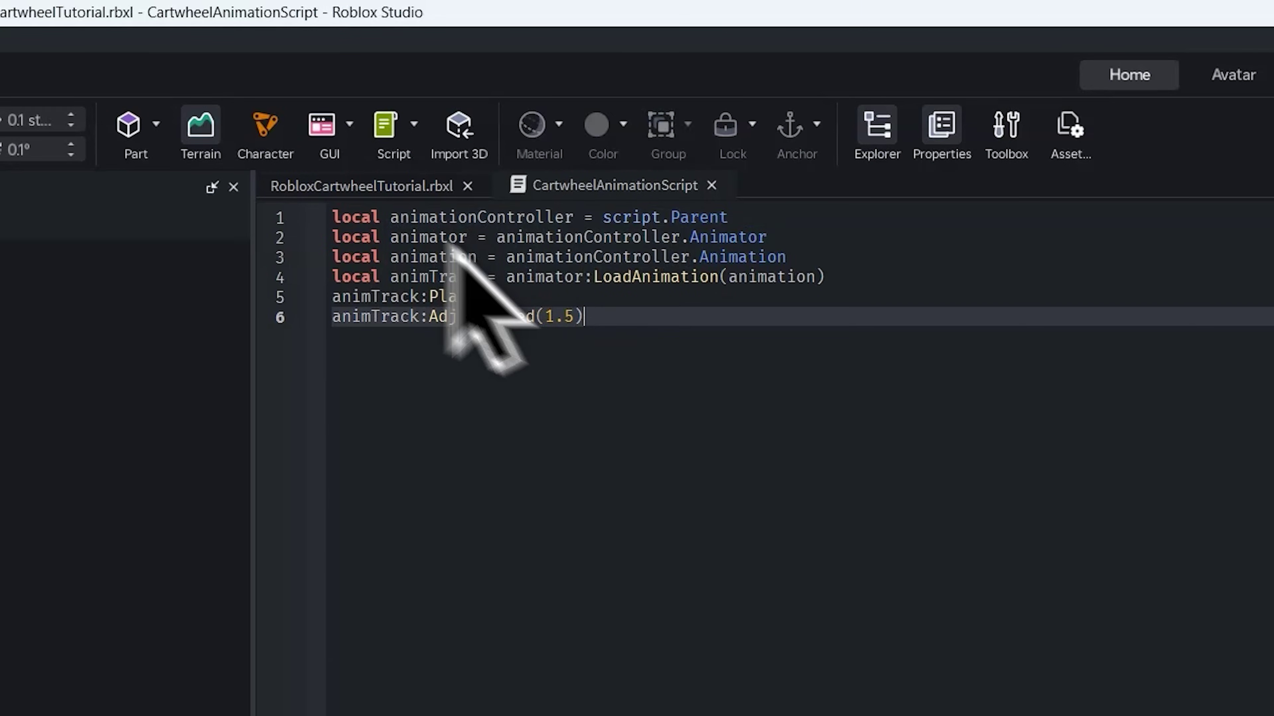
left_click(512, 298)
left_click(421, 317)
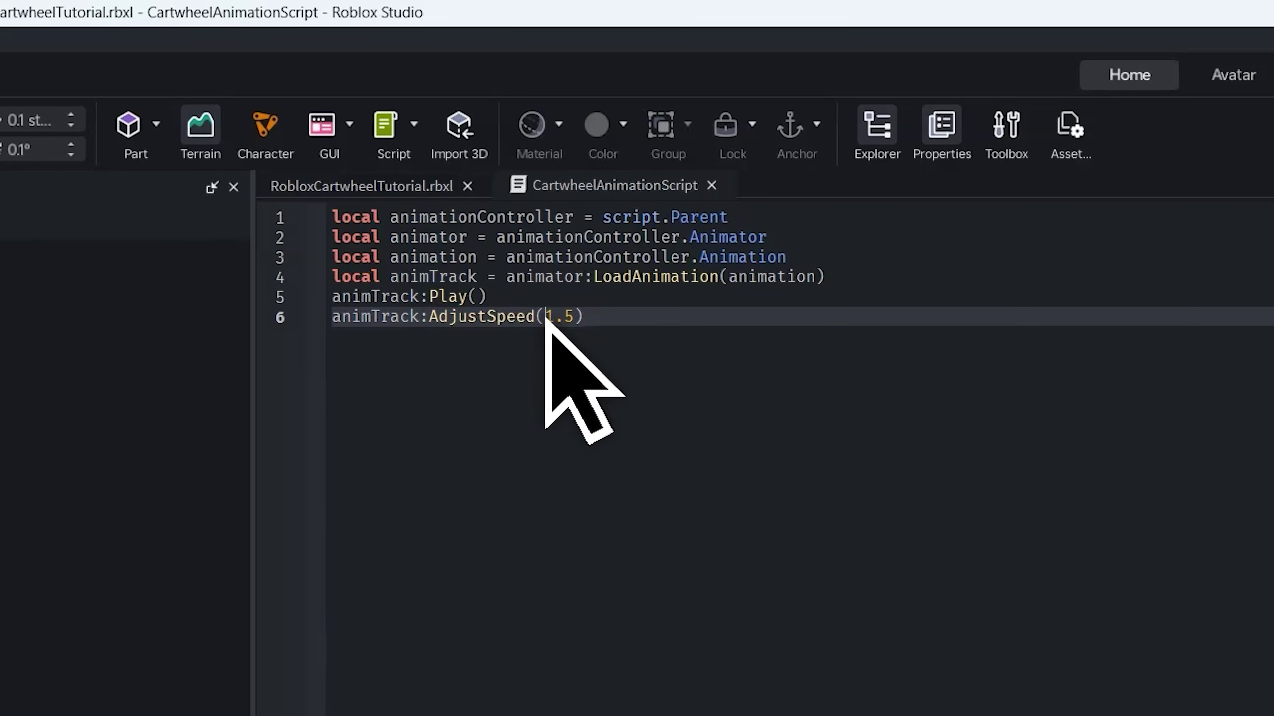
left_click(571, 381)
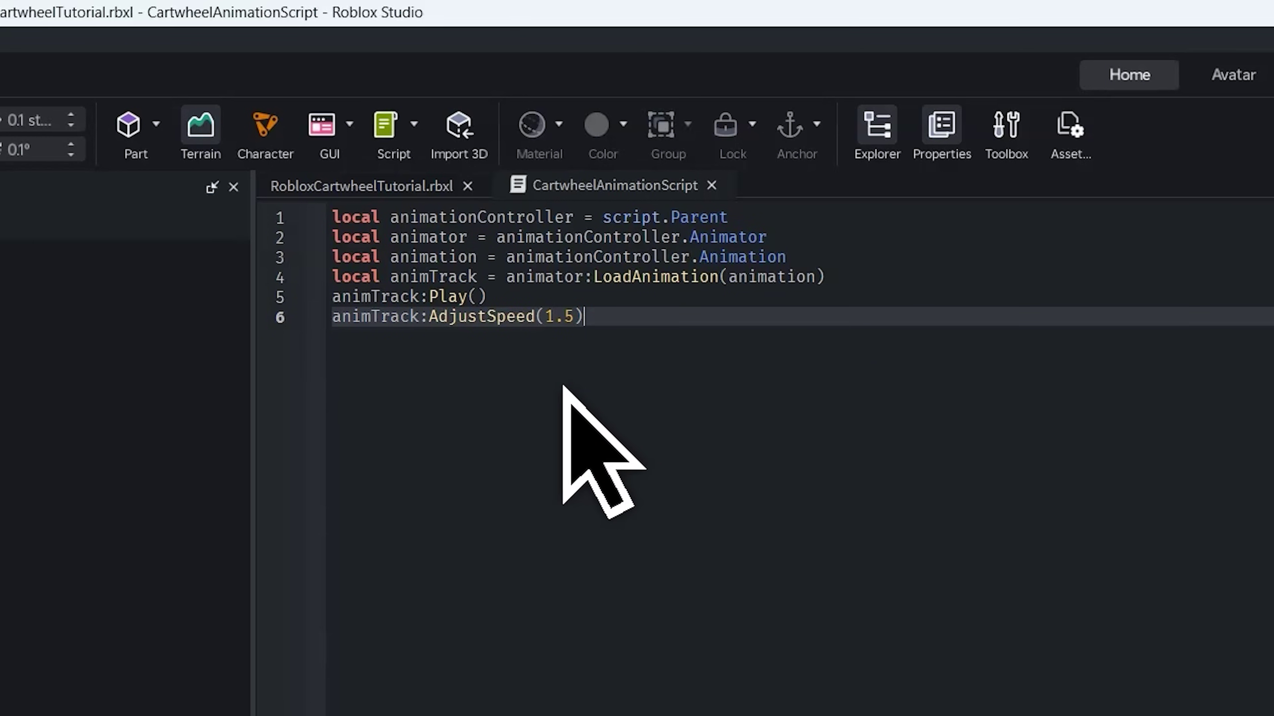
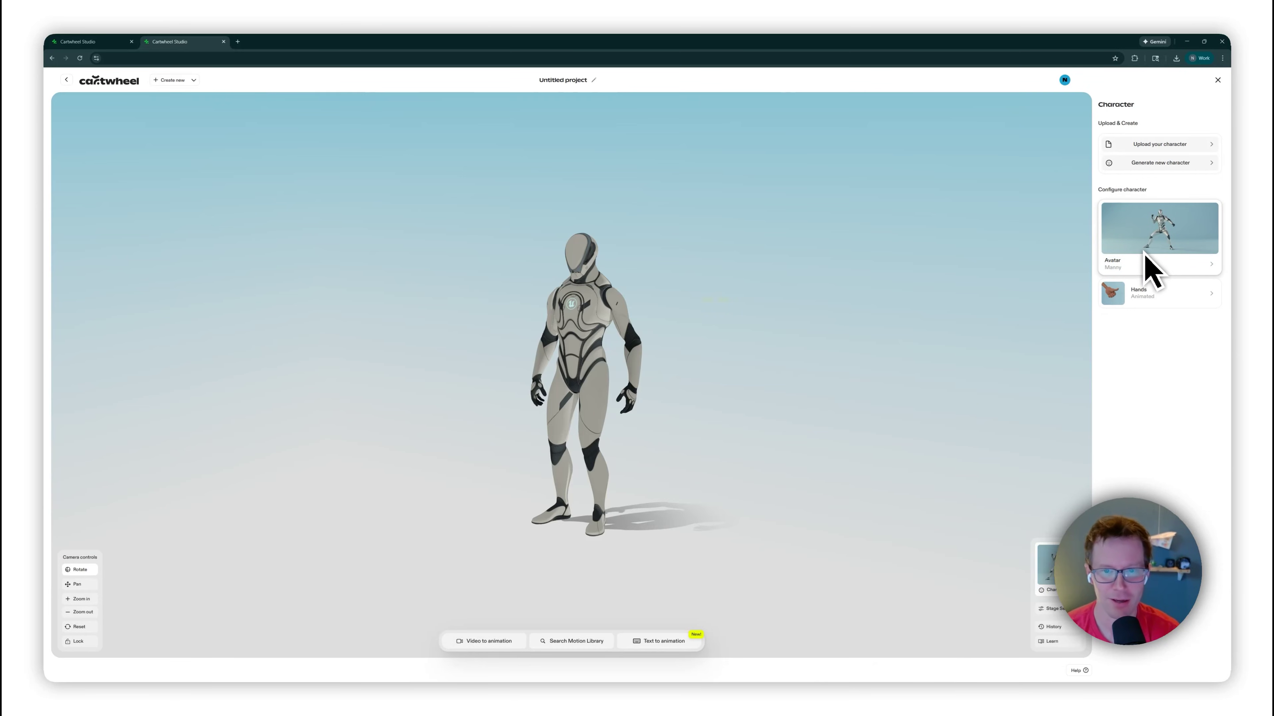
- Switch to Cartwheel Studio and choose BlockR15_Cartwheel as the character's avatar
left_click(1148, 266)
left_click(984, 291)
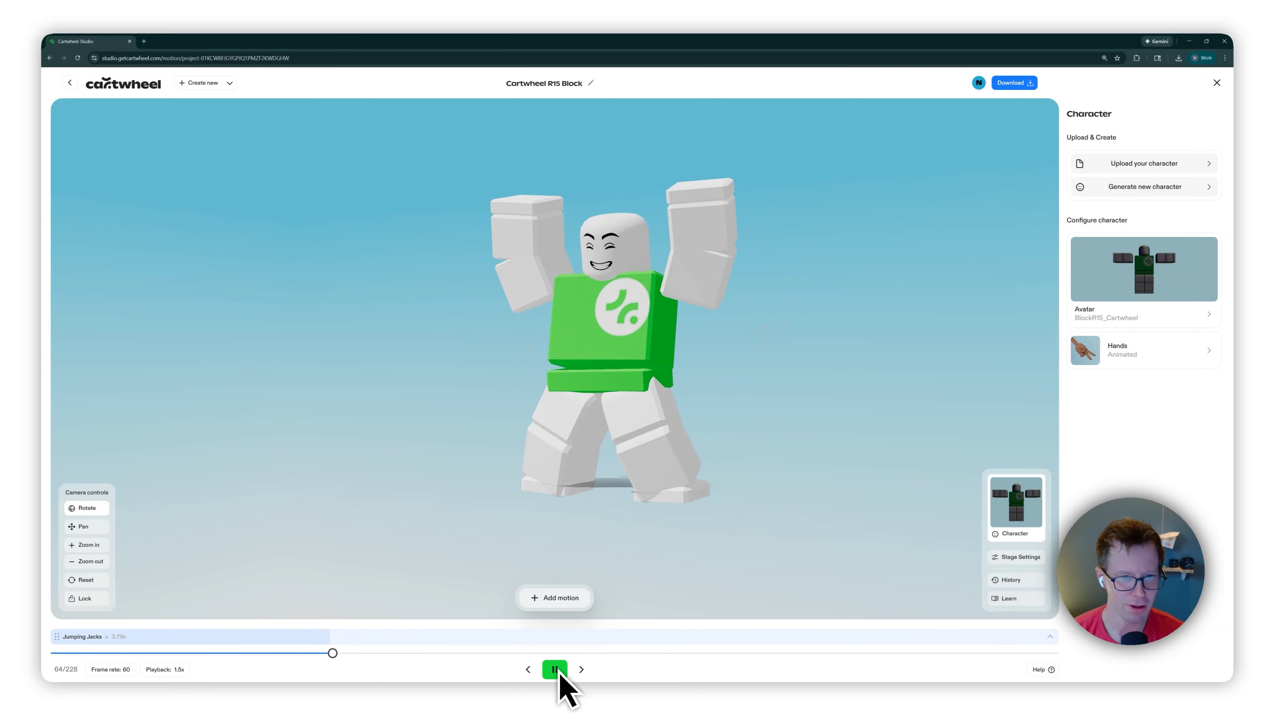
- Pause the Jumping Jacks playback and add the Right Leg Karate Kick motion by searching the library for "kick"
left_click(555, 669)
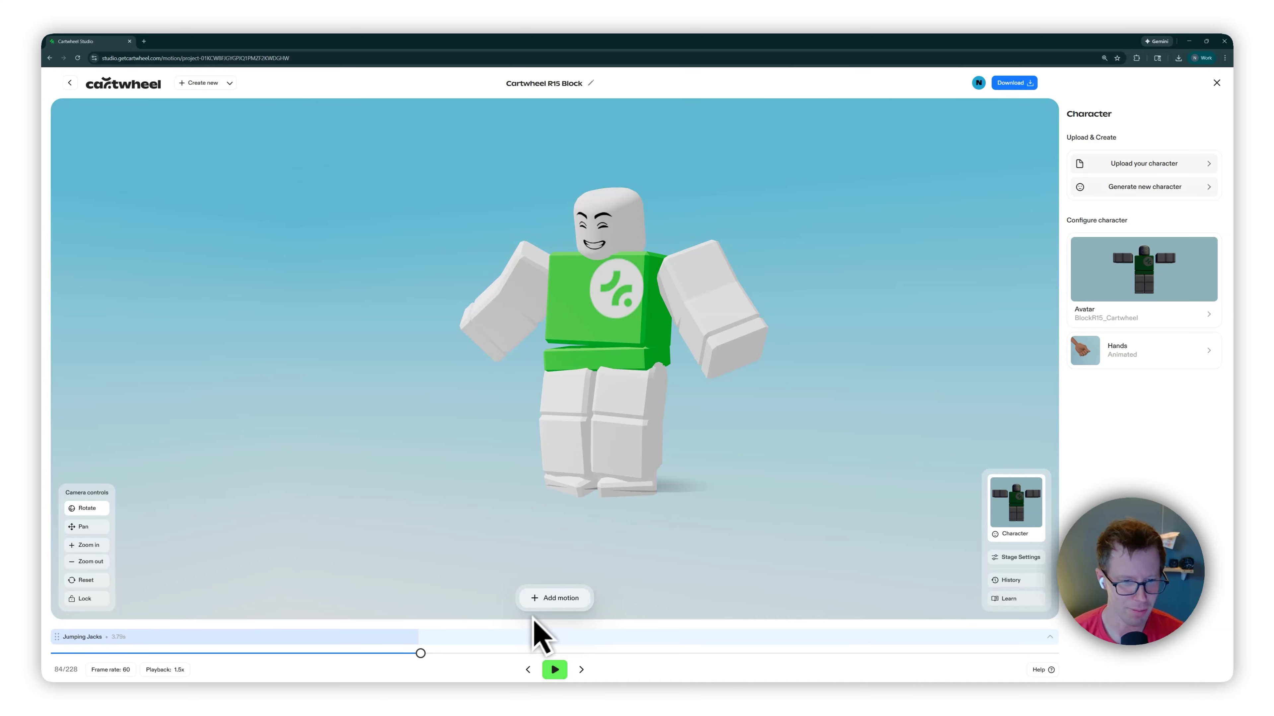
left_click(544, 604)
left_click(561, 601)
type("kick")
left_click(667, 497)
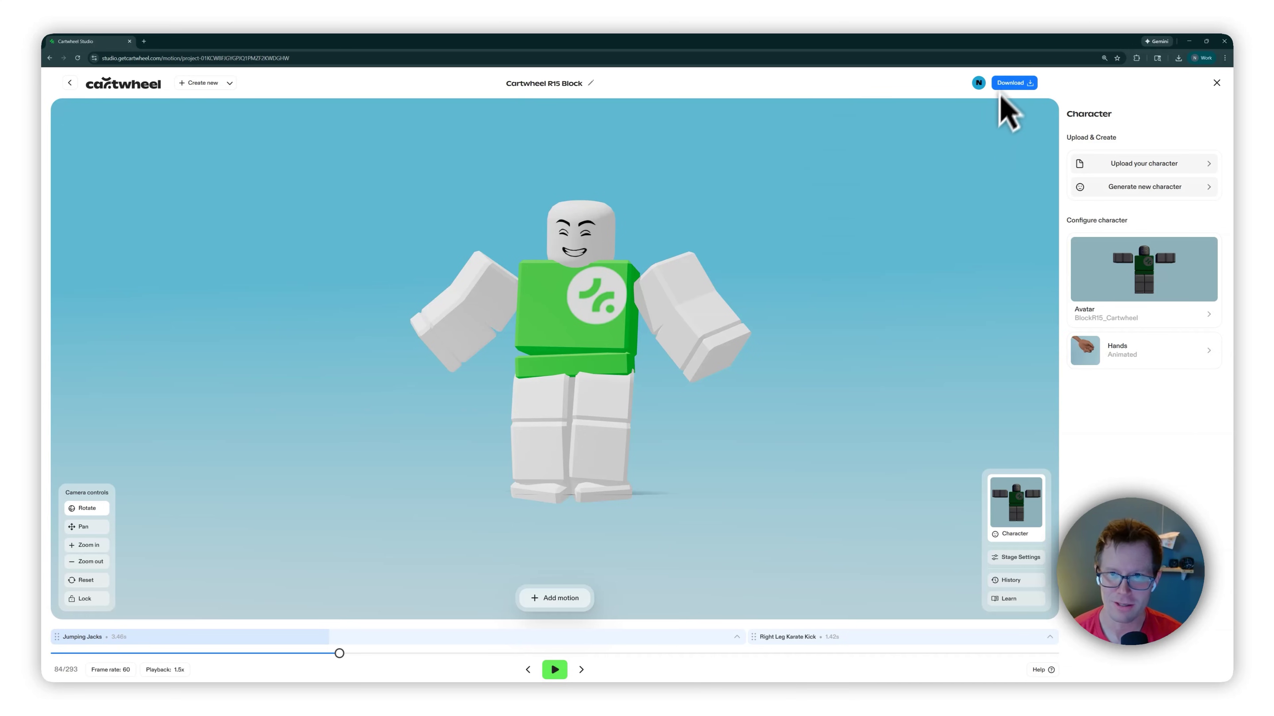
- Download the animation as FBX for Blender at a frame rate of 30, with the mesh included and curves rebuilt
left_click(1005, 84)
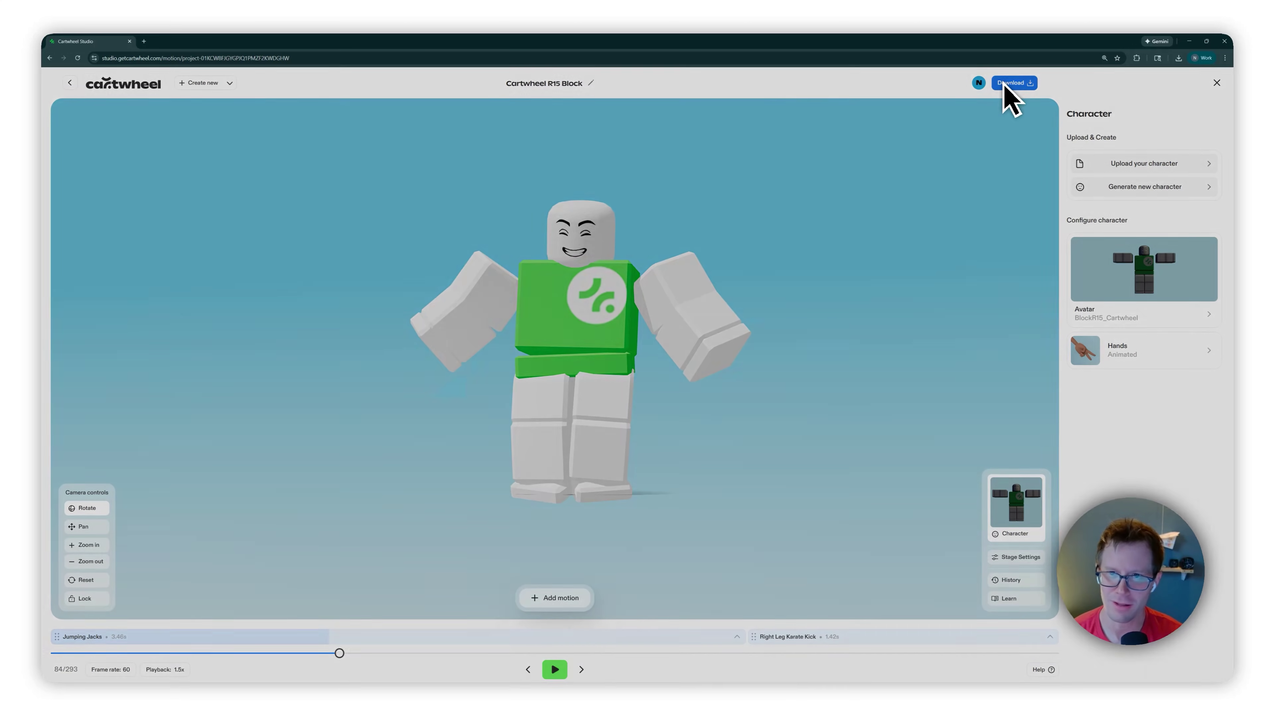
left_click(614, 418)
left_click(651, 440)
left_click(727, 419)
left_click(727, 418)
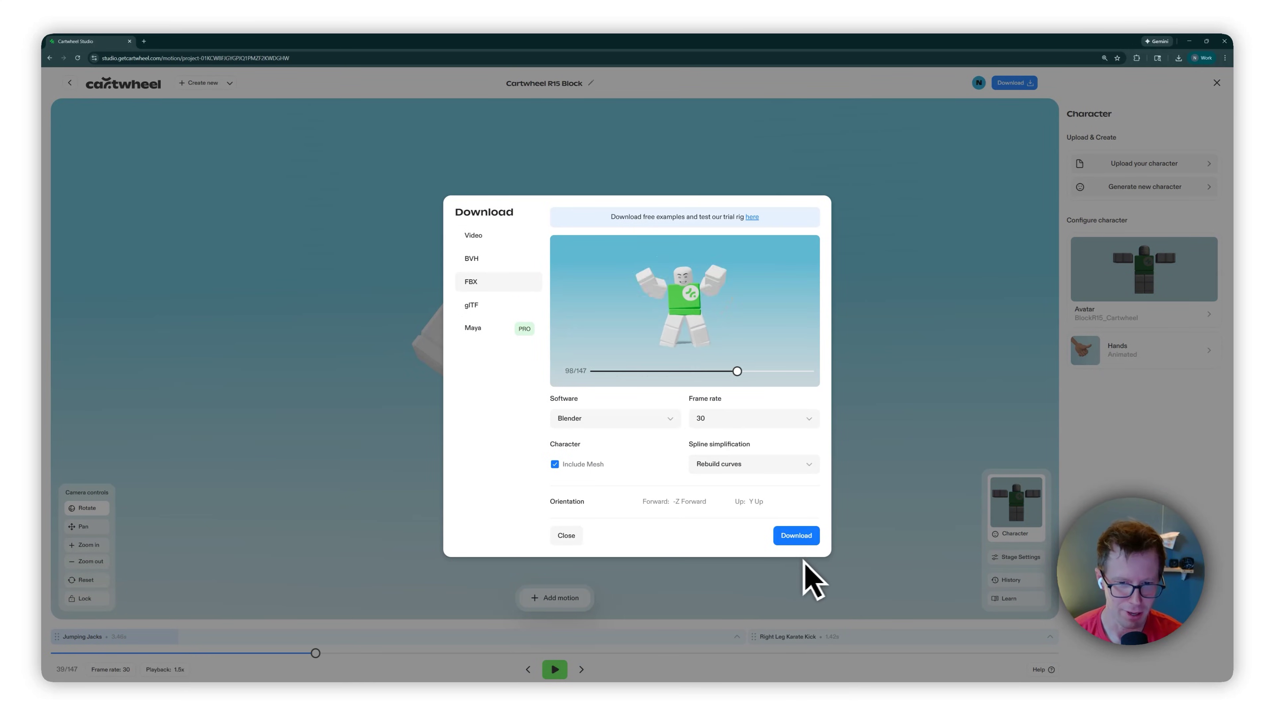
left_click(799, 541)
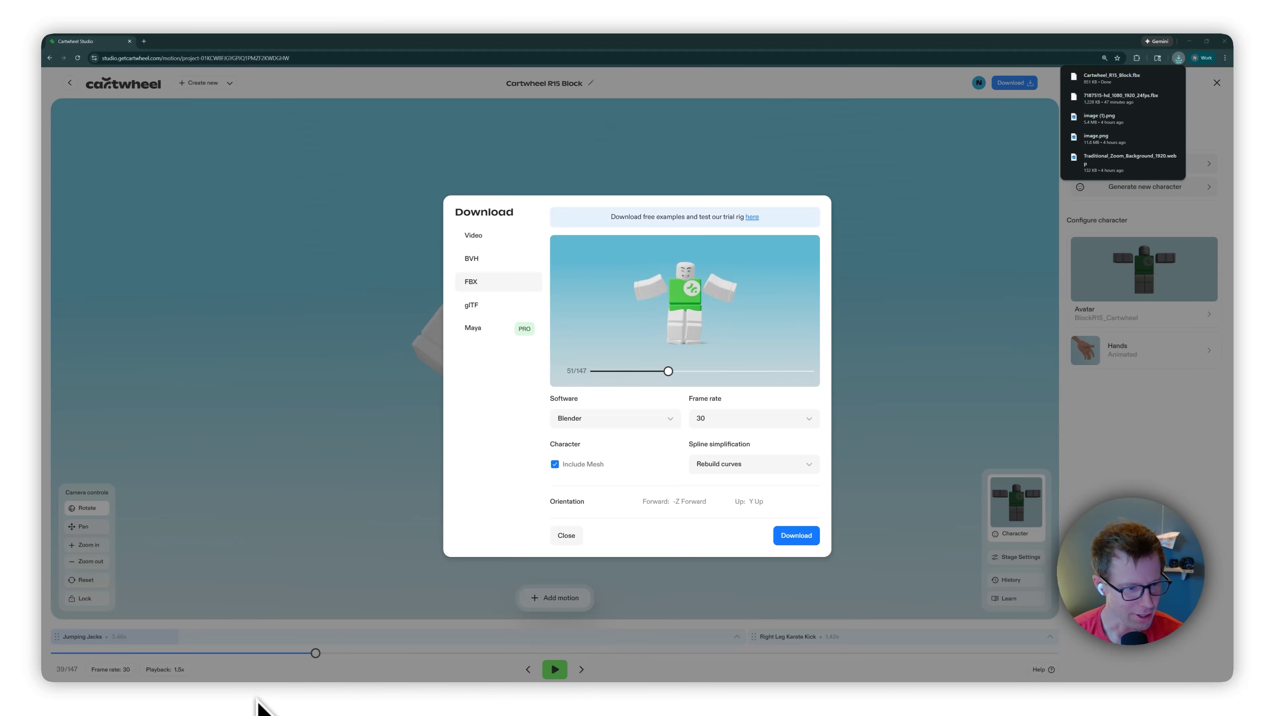
- Switch to Roblox Studio and create a new place
mouse_move(258, 703)
left_click(242, 673)
left_click(47, 47)
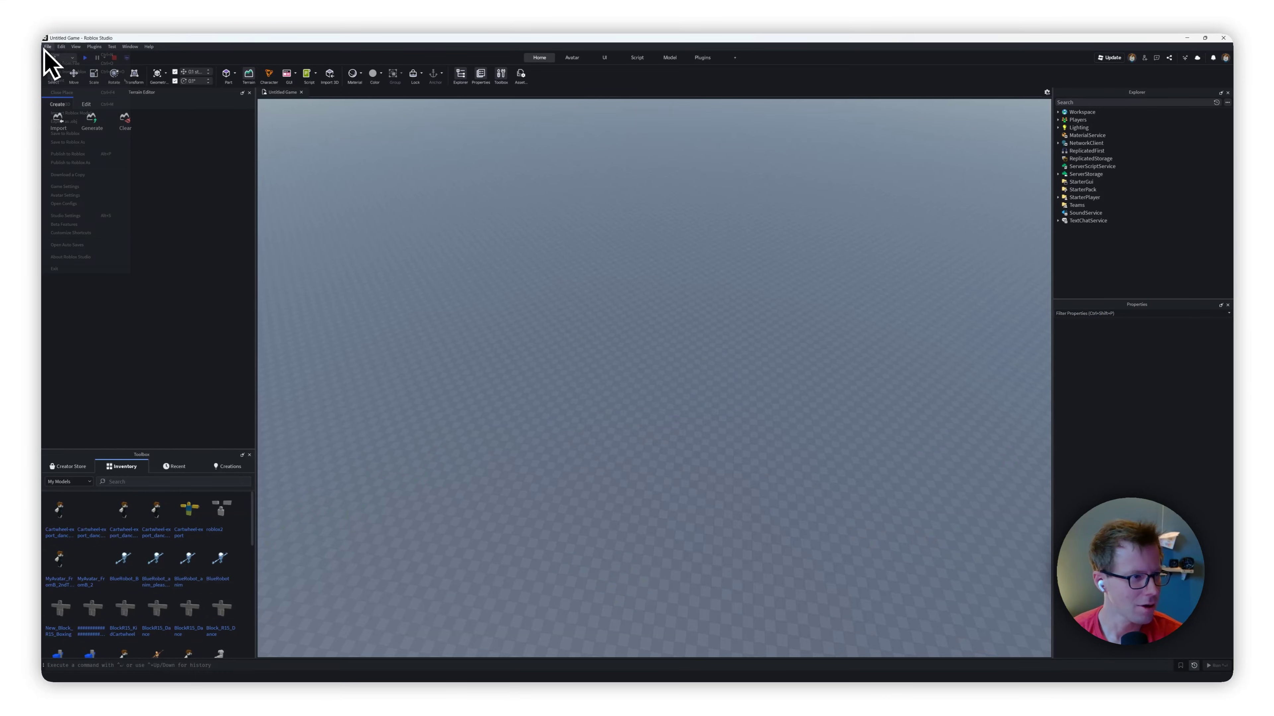
left_click(54, 55)
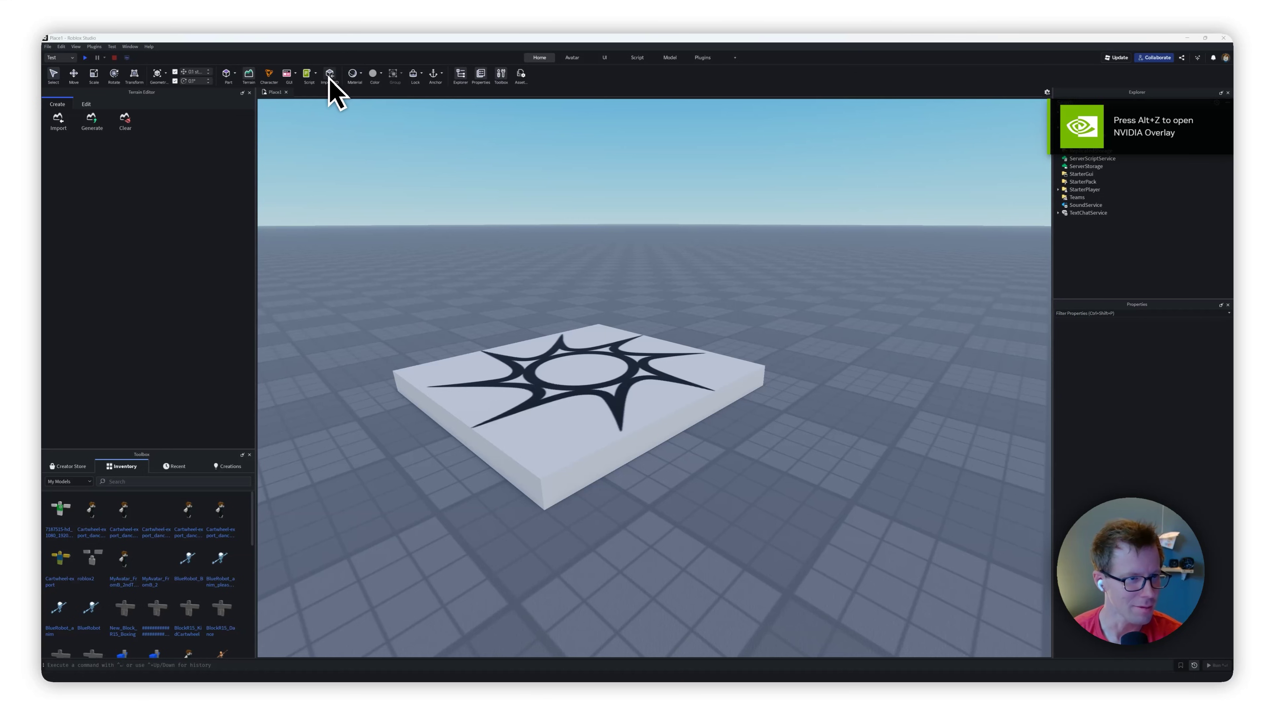
- Import Cartwheel_R15_Block.fbx from Downloads into the place as a 3D model with the default import settings
left_click(330, 75)
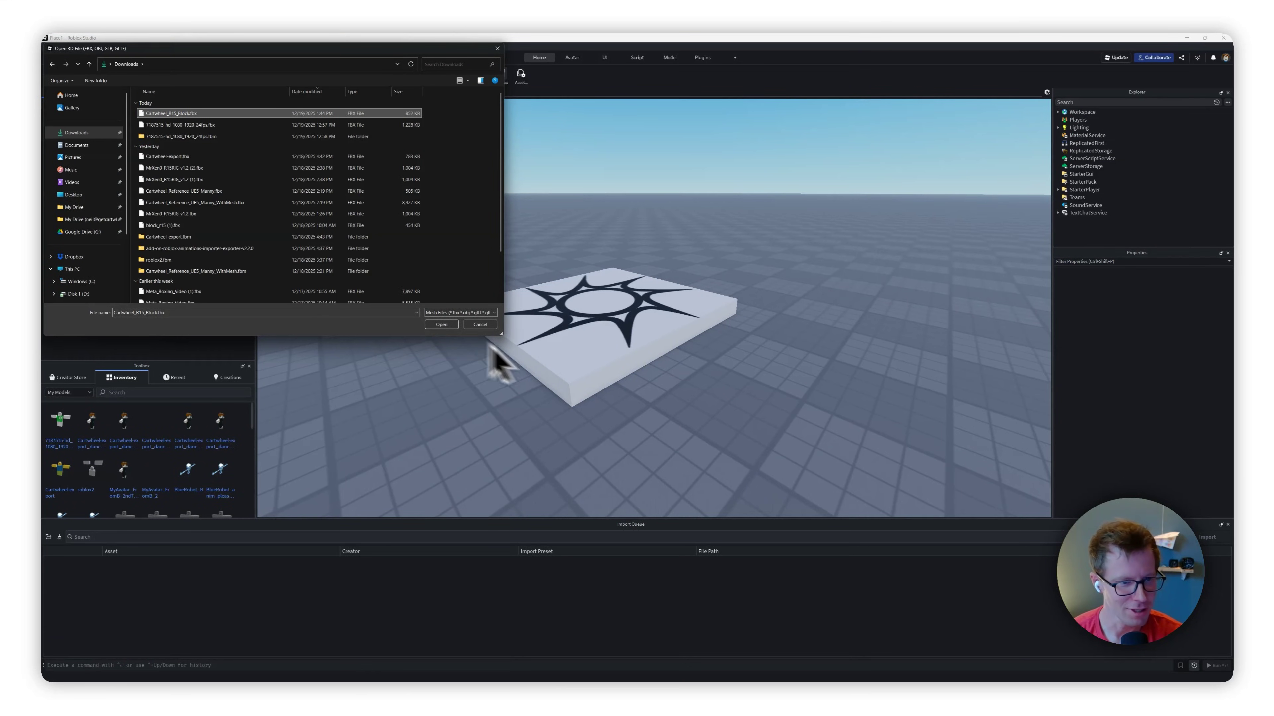
left_click(441, 325)
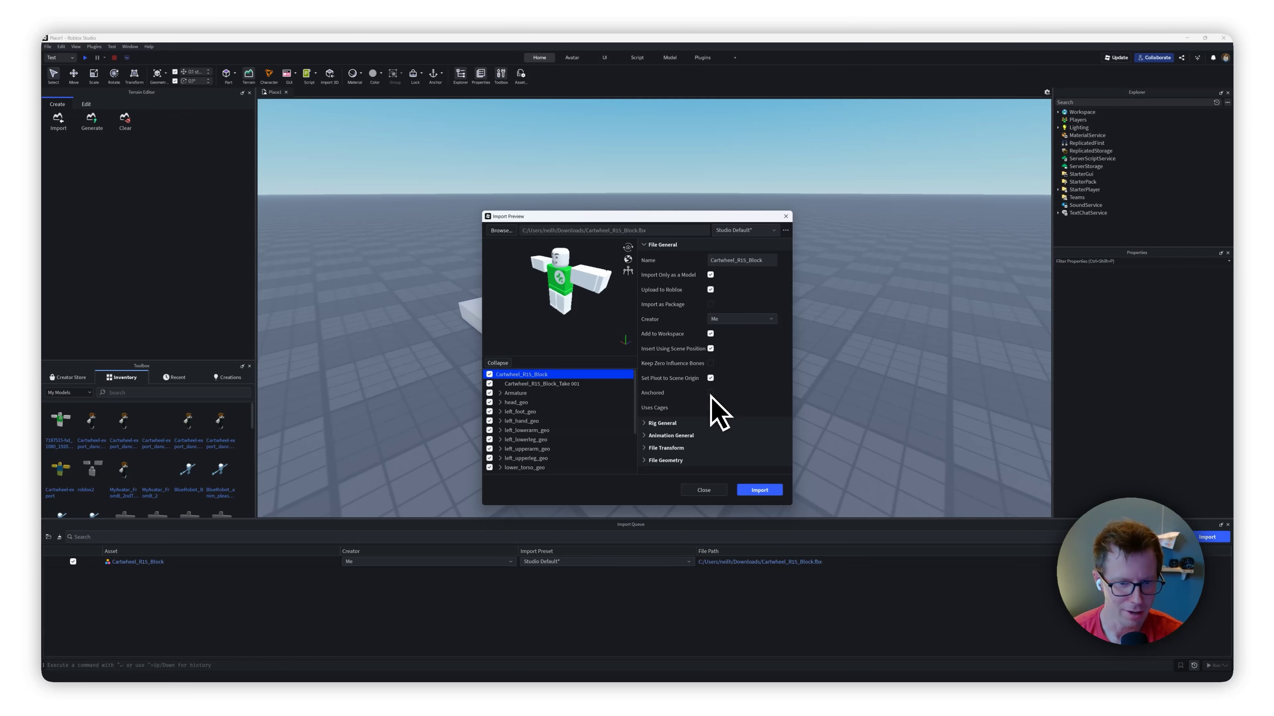
left_click(759, 489)
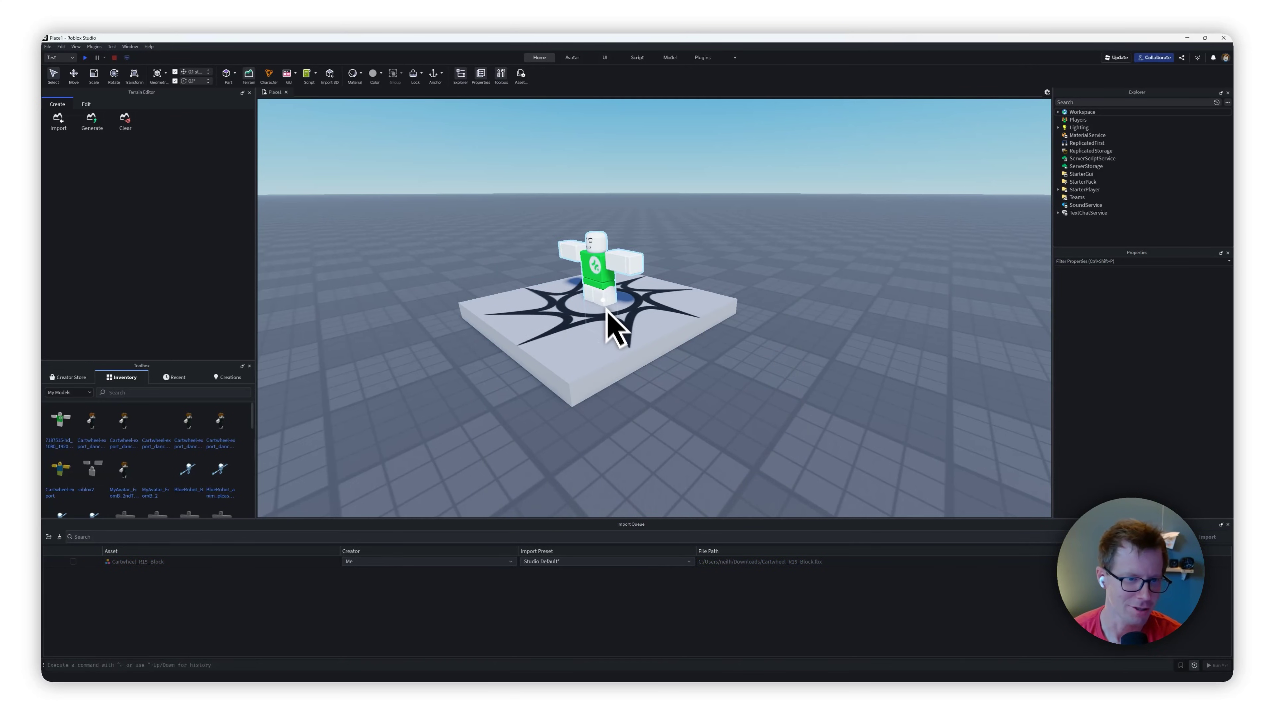
- Select the imported block character on the spawn platform and move it up 1 stud
key("f")
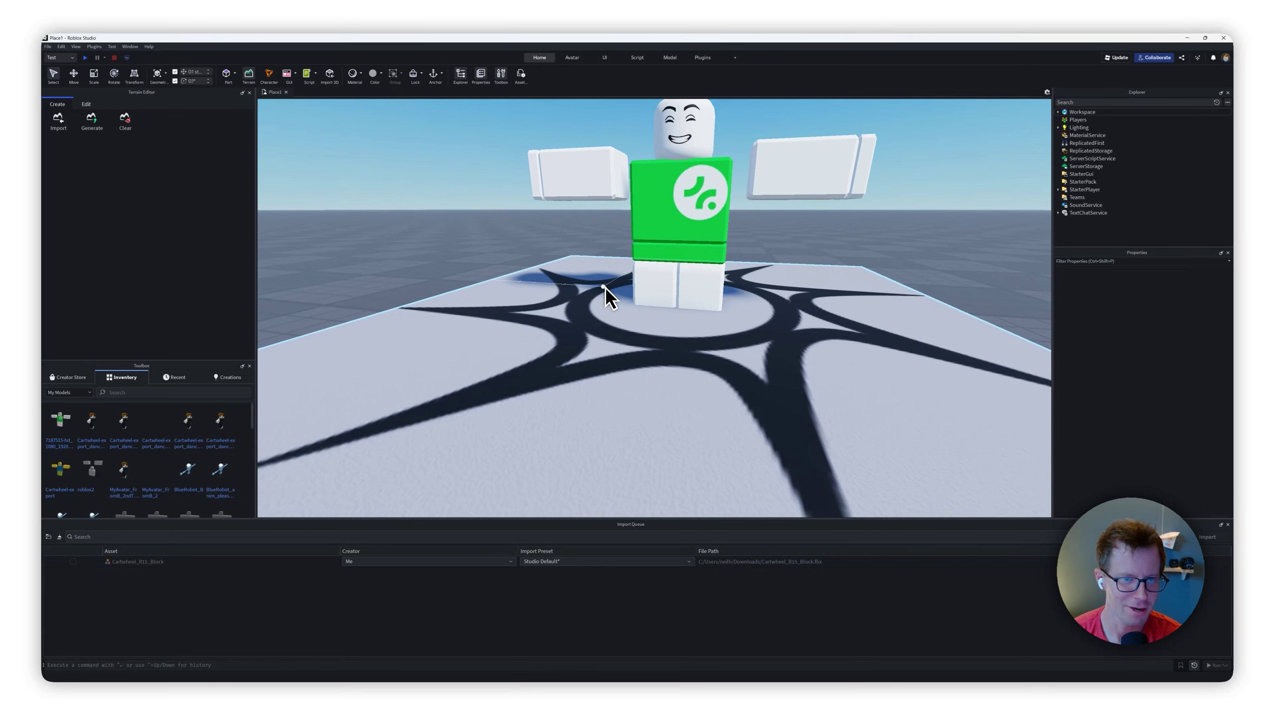
left_click(607, 296)
key("f")
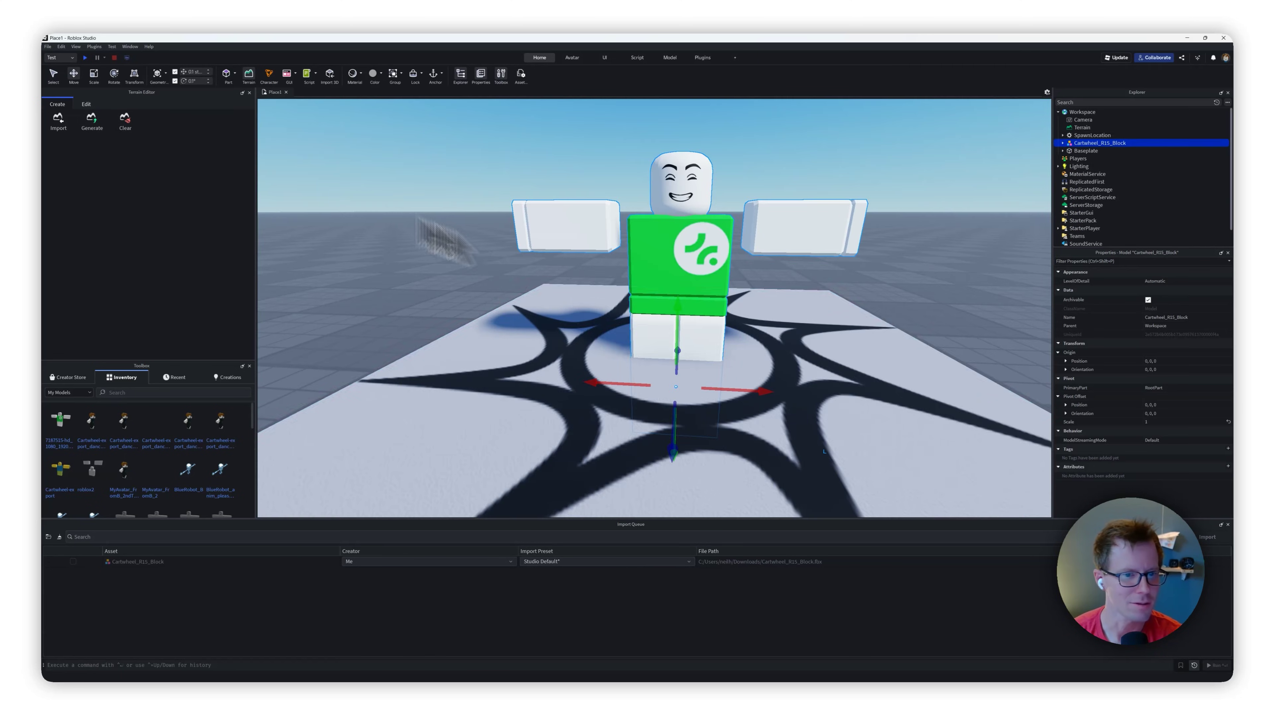
scroll(838, 364, "down", 5)
left_click_drag(675, 352, 843, 367)
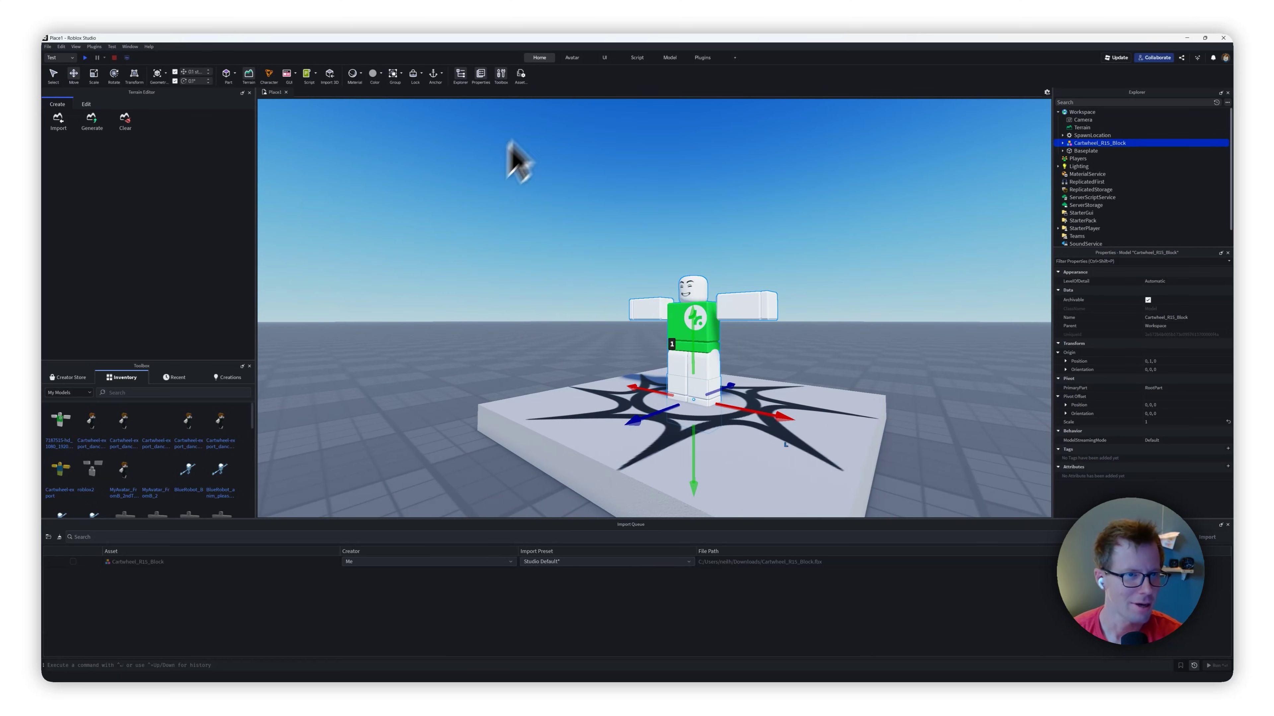
- Open the block character's rig in the Animation Editor and import its animation from Cartwheel_R15_Block.fbx
left_click(572, 58)
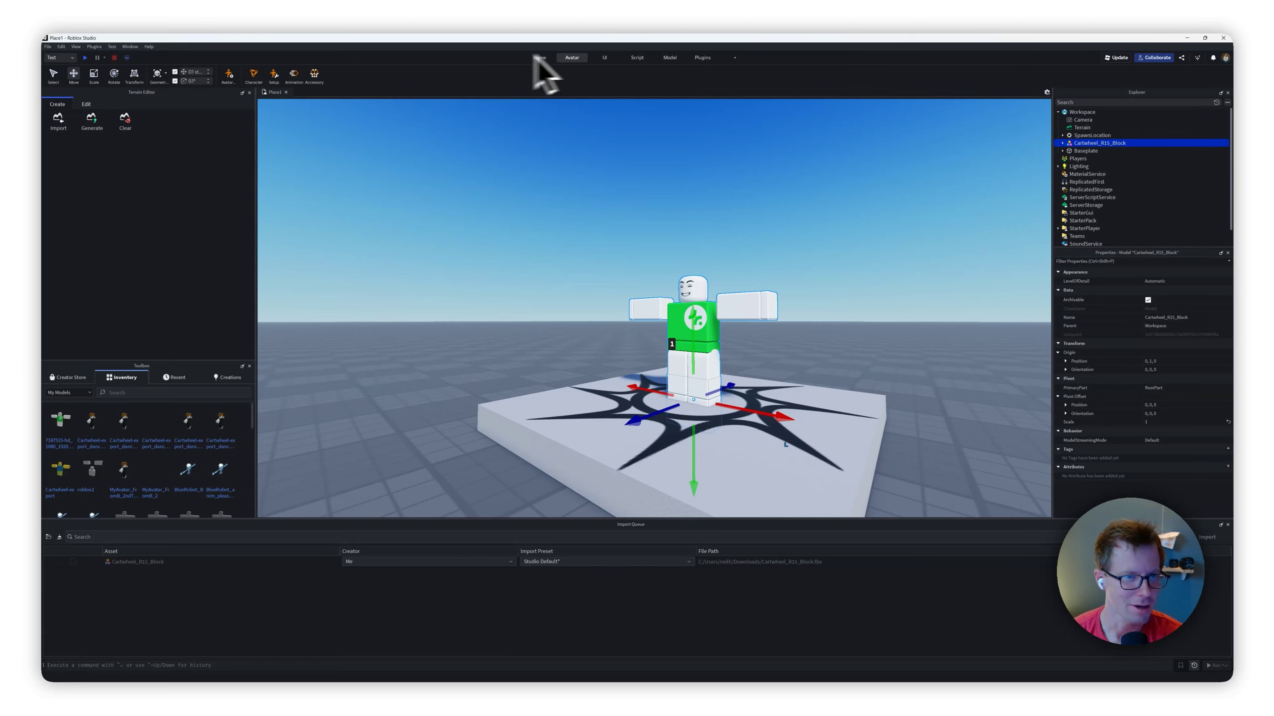
left_click(294, 75)
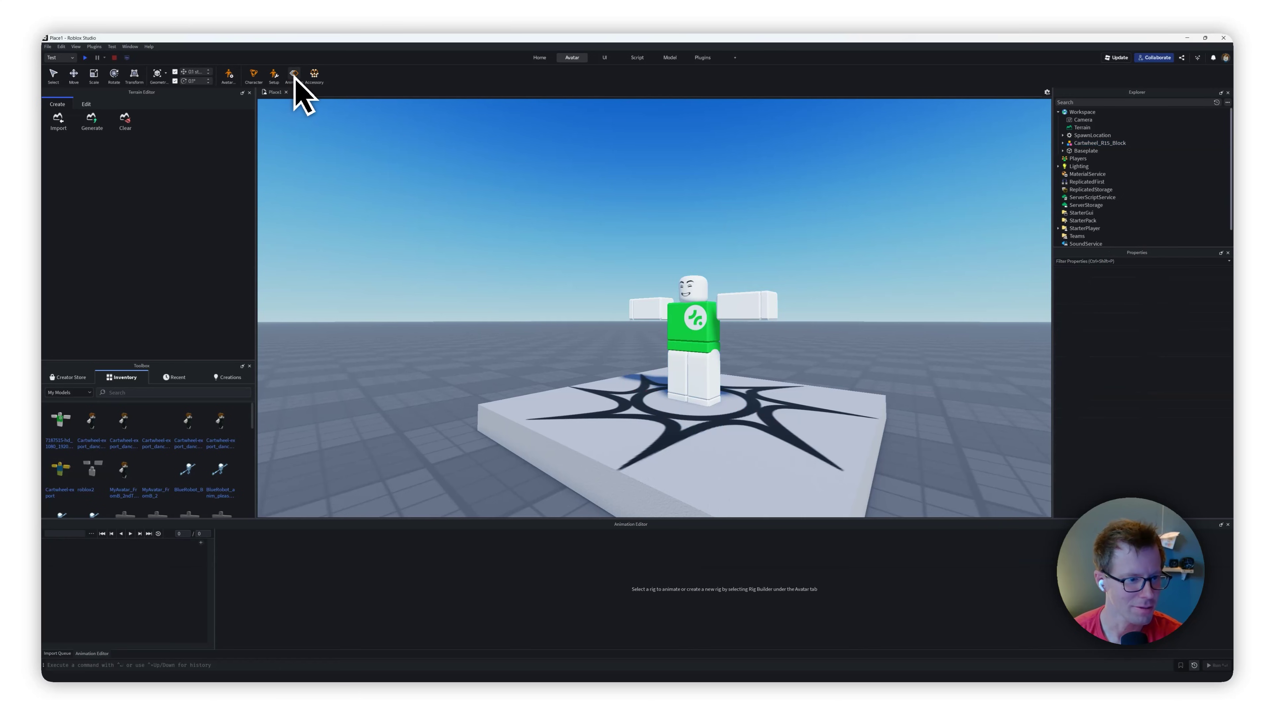
left_click(727, 328)
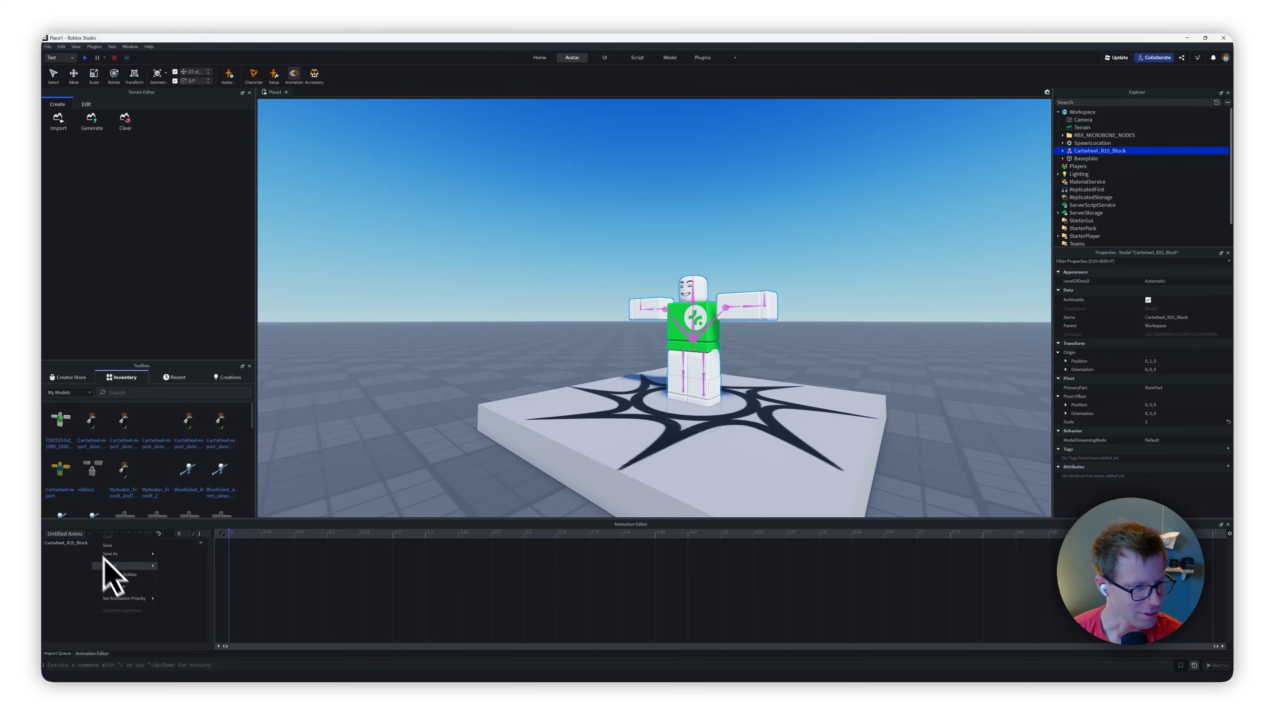
left_click(193, 574)
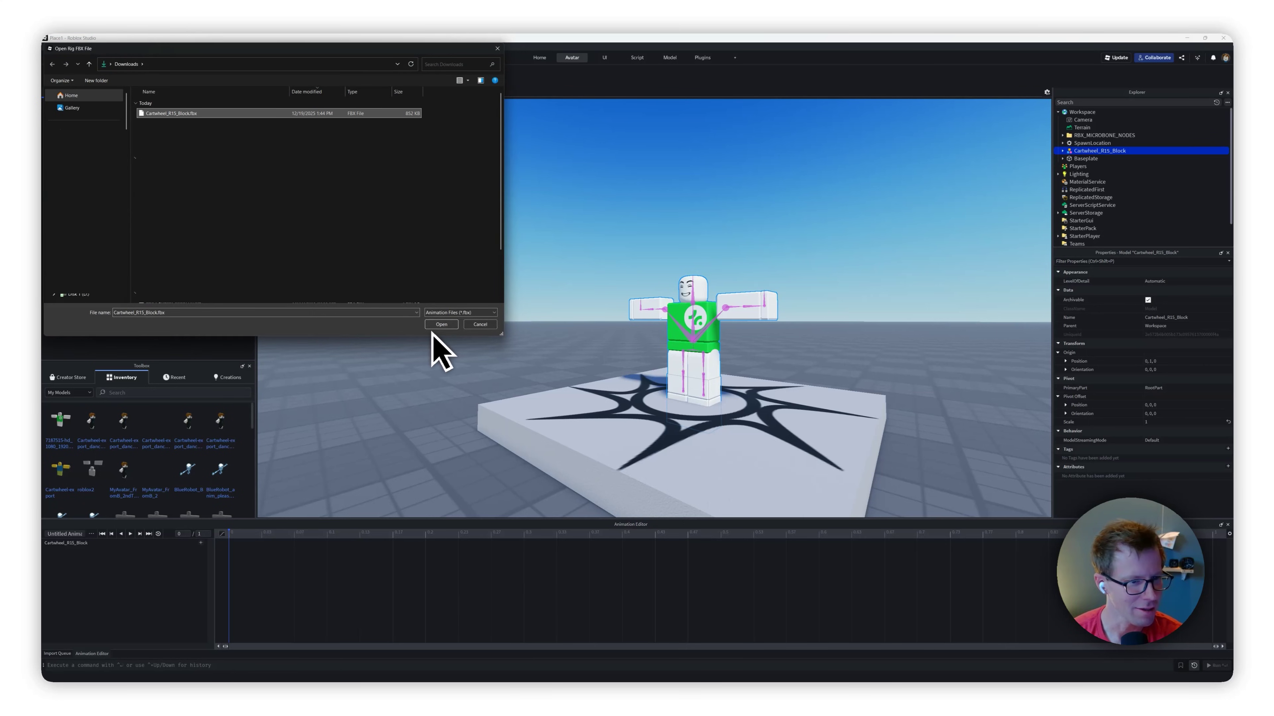
left_click(440, 325)
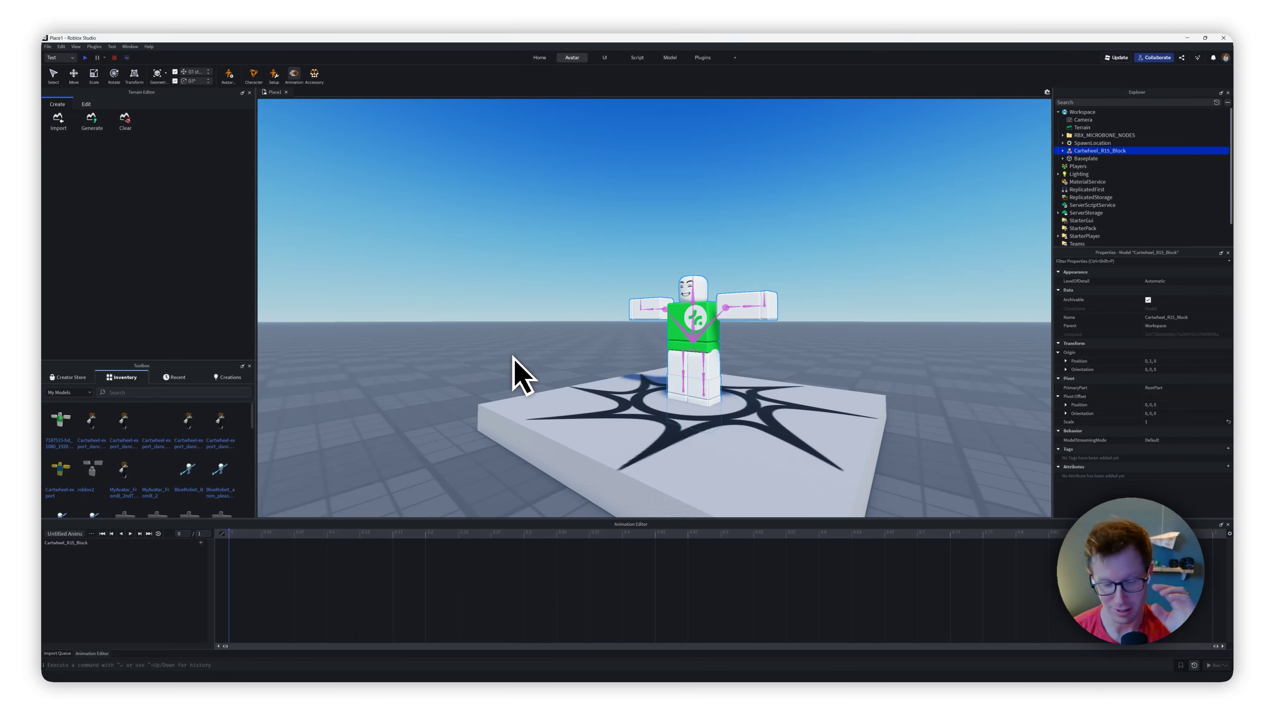
key("f")
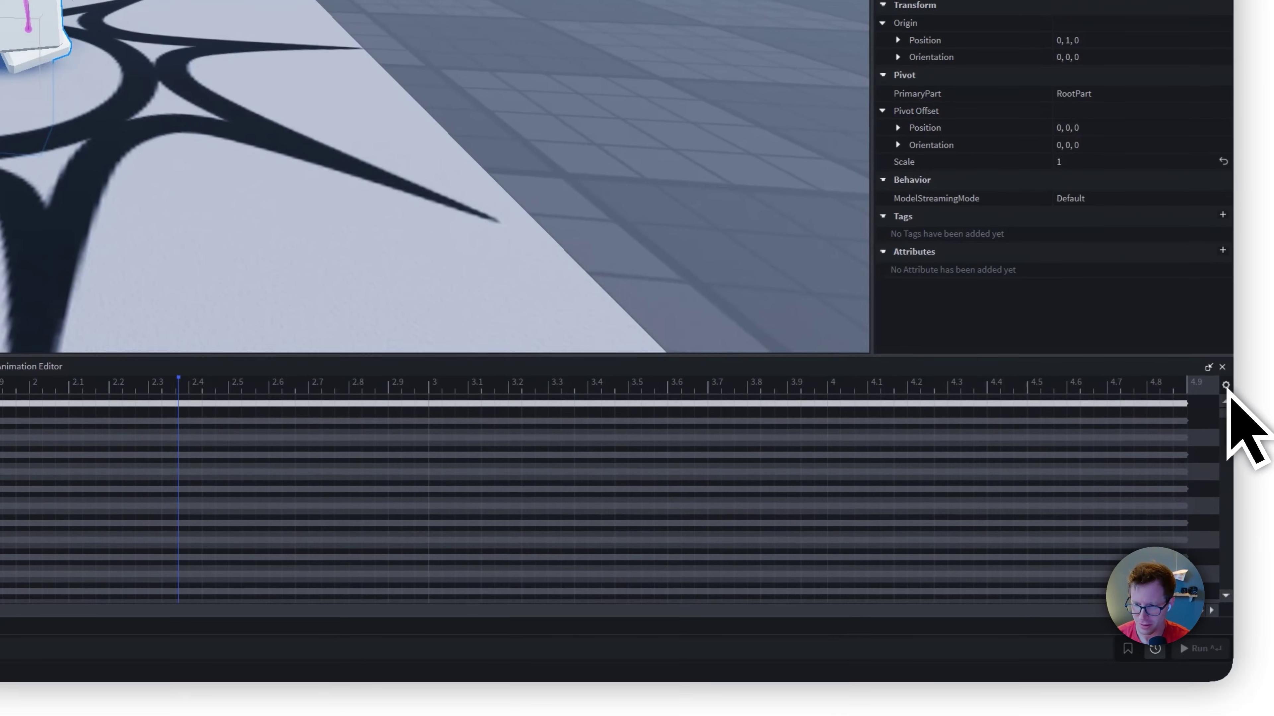
- Set the Animation Editor's playback to a custom speed of 1.5
left_click(1226, 439)
mouse_move(1183, 495)
mouse_move(1172, 436)
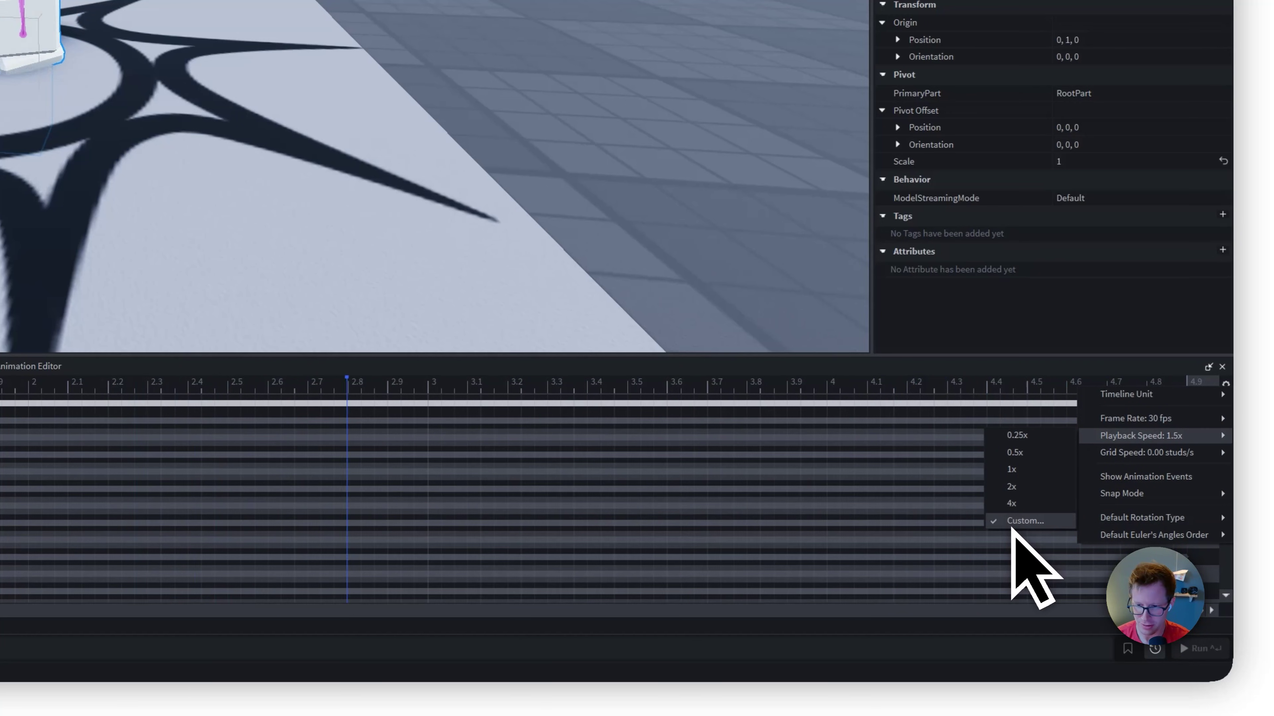
left_click(1010, 524)
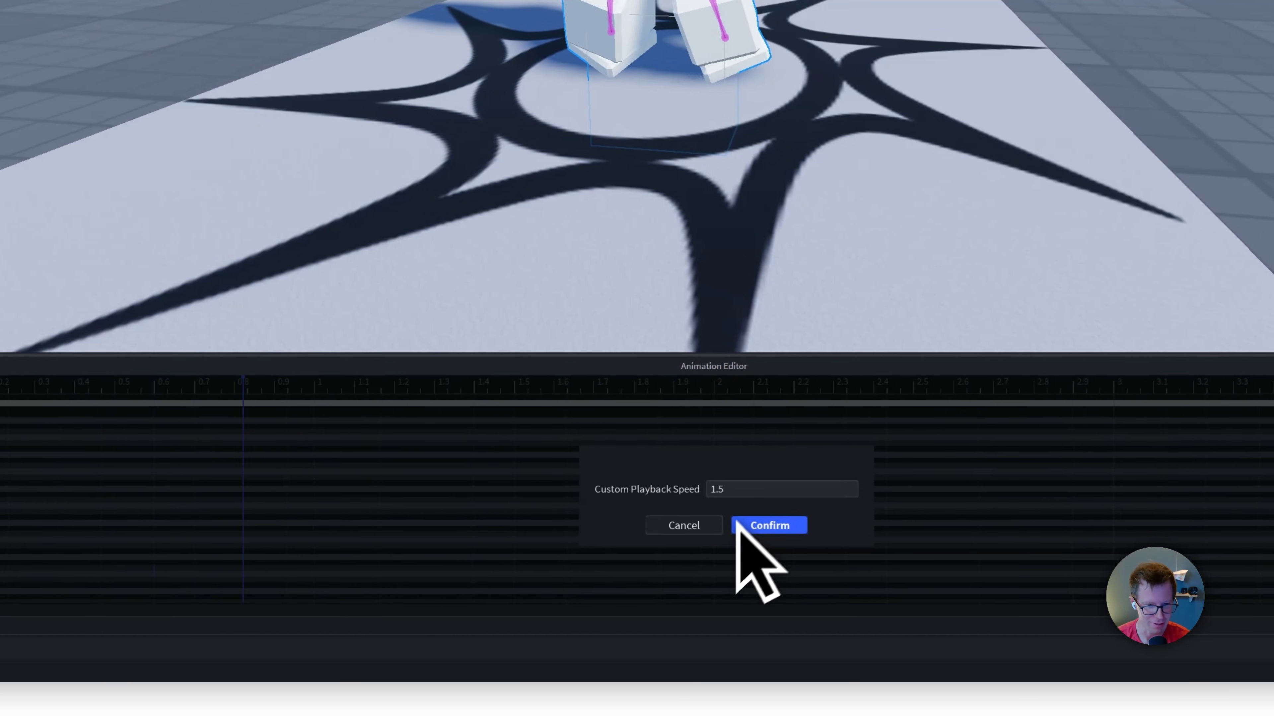
left_click(65, 525)
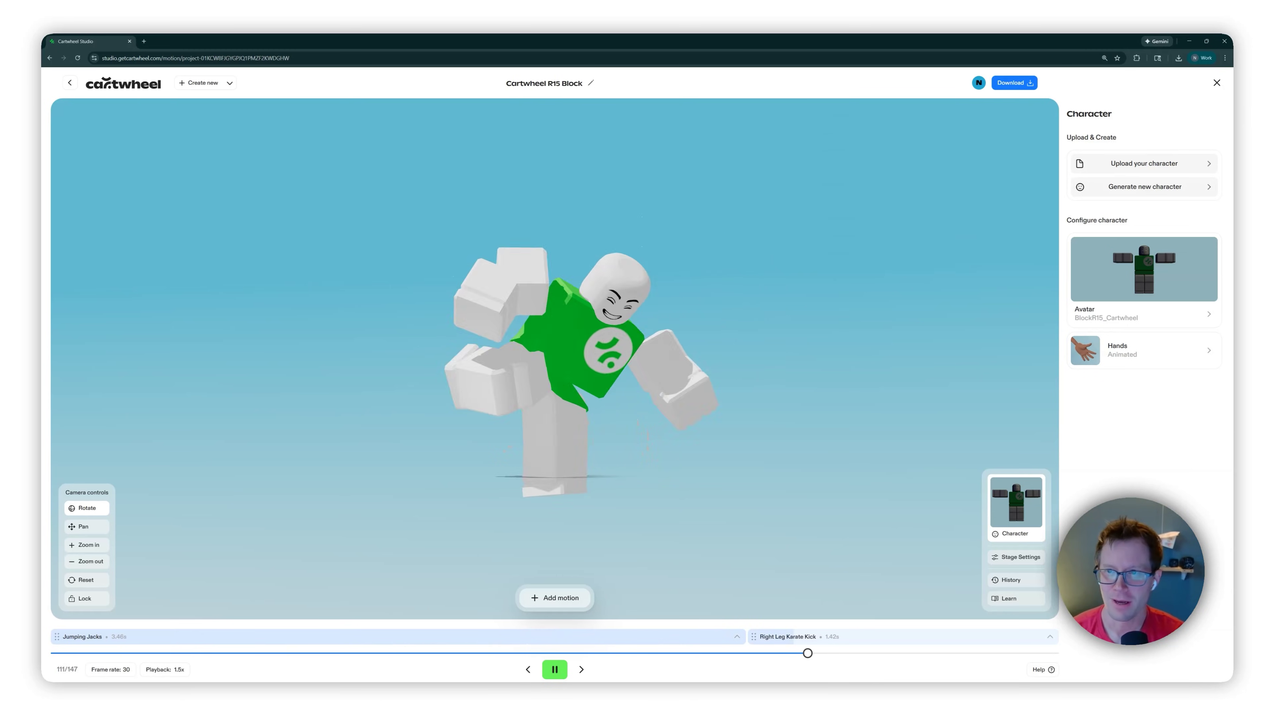
- Switch to Cartwheel Studio and close the Character settings to view the animation on the full stage
left_click(1216, 84)
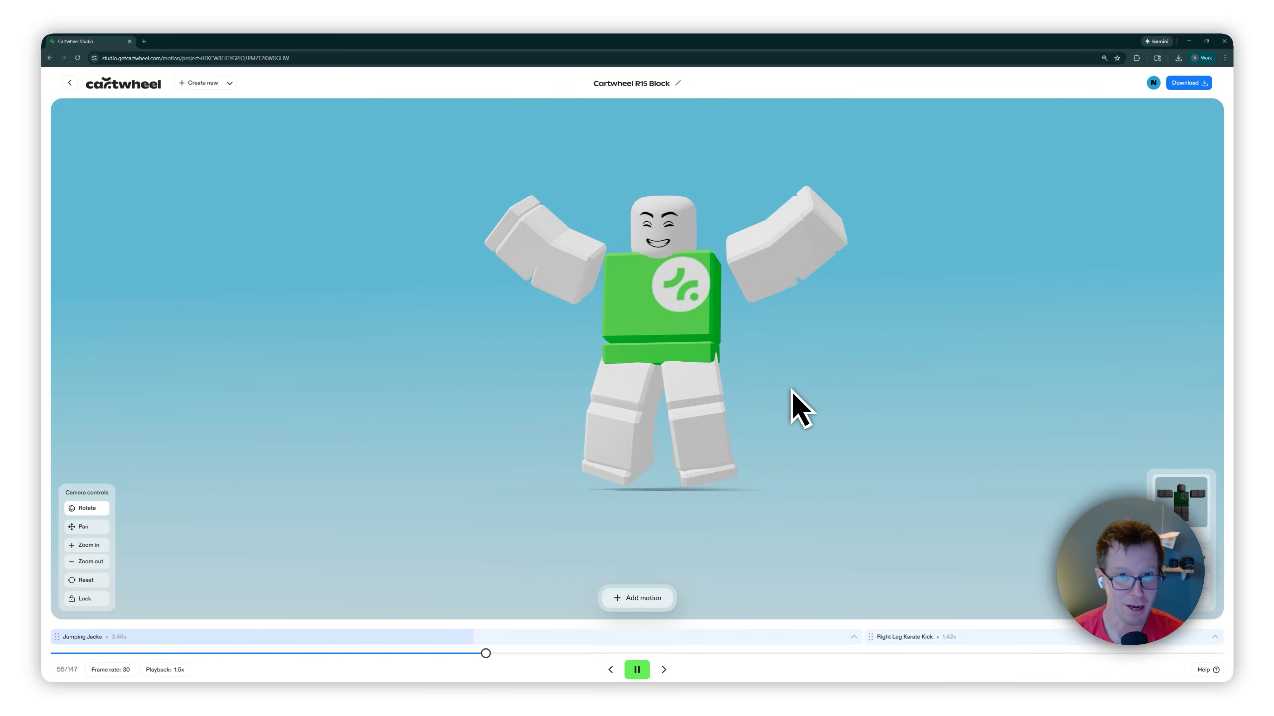